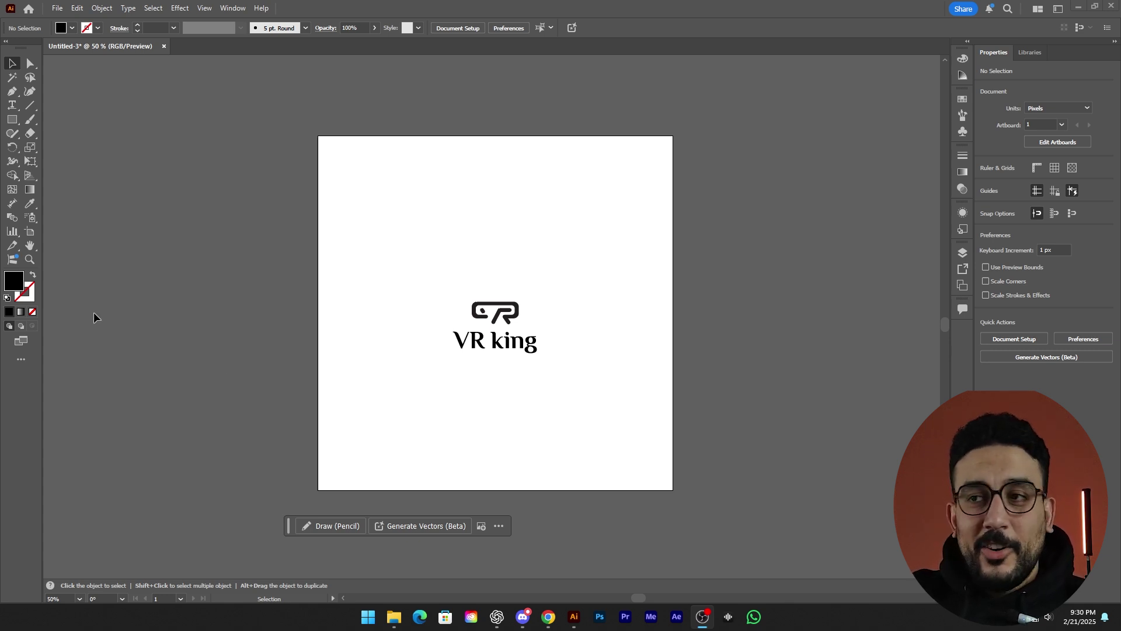
click(495, 341)
click(587, 277)
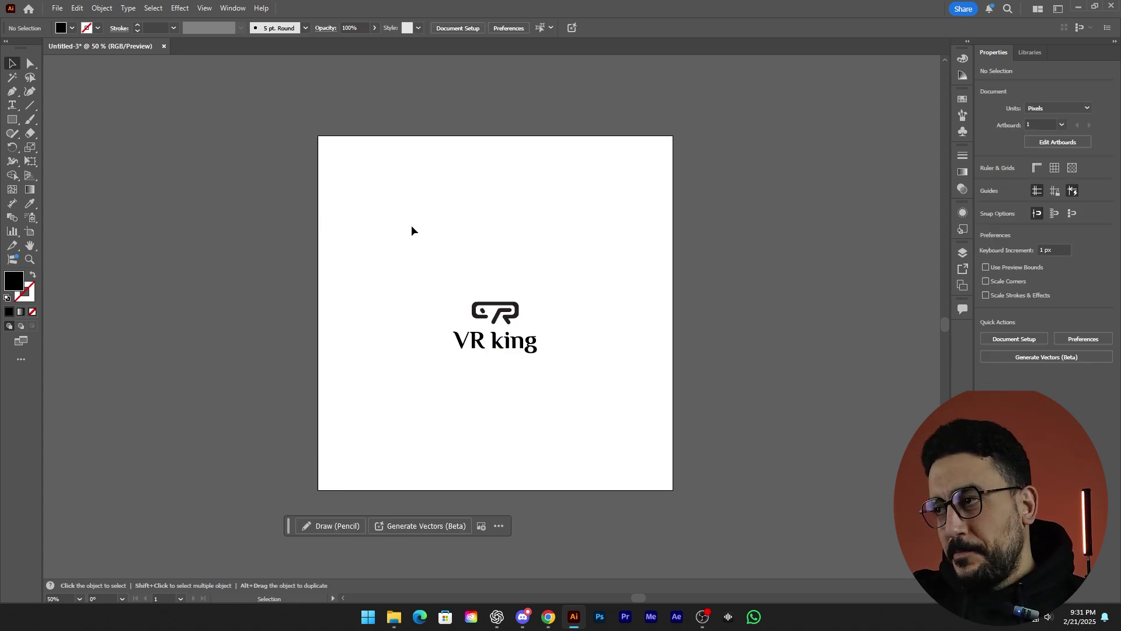
Create a new 1080 × 1080 px RGB document and move the contextual task bar to the artboard's lower edge
click(60, 9)
click(72, 20)
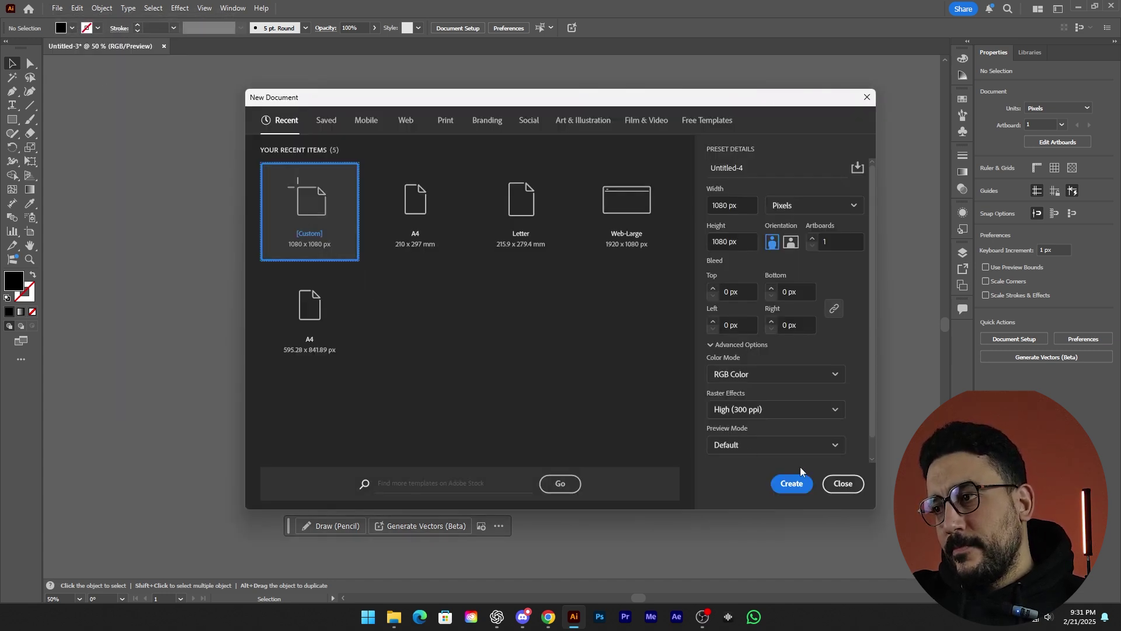
click(792, 483)
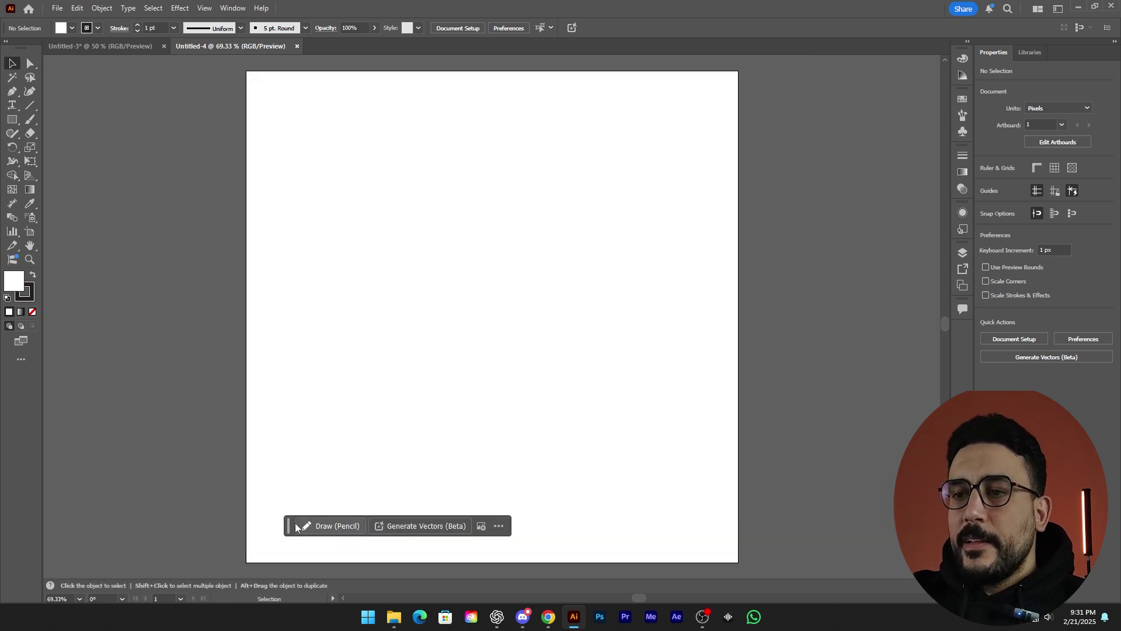
mouse_move(289, 525)
mouse_down()
mouse_move(347, 540)
mouse_move(366, 571)
mouse_up()
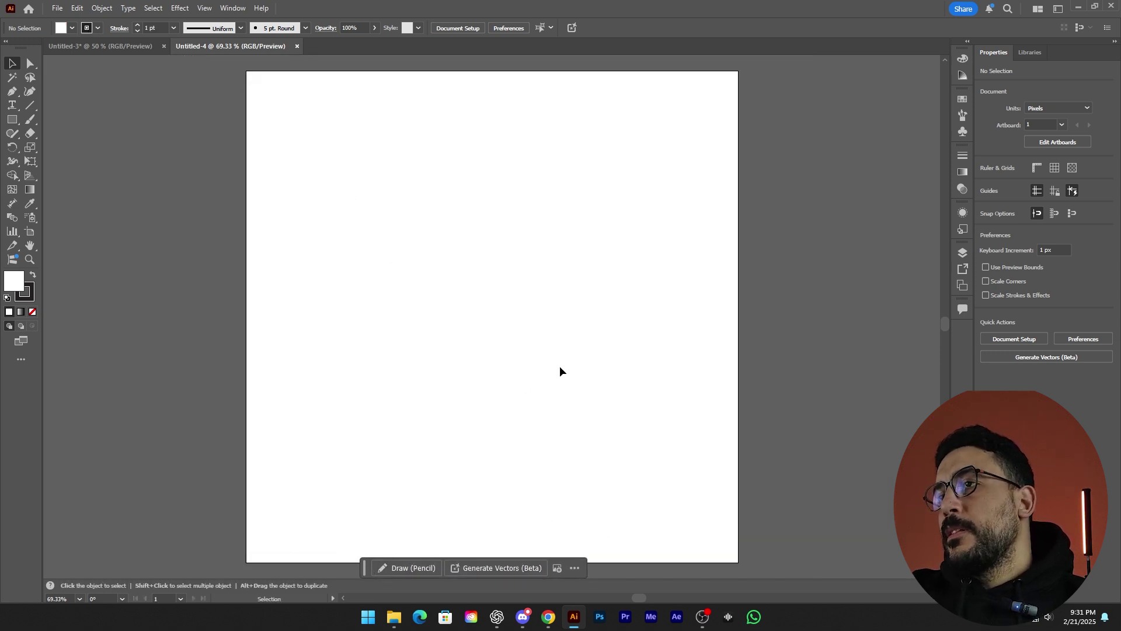
scroll(496, 324, down, 2)
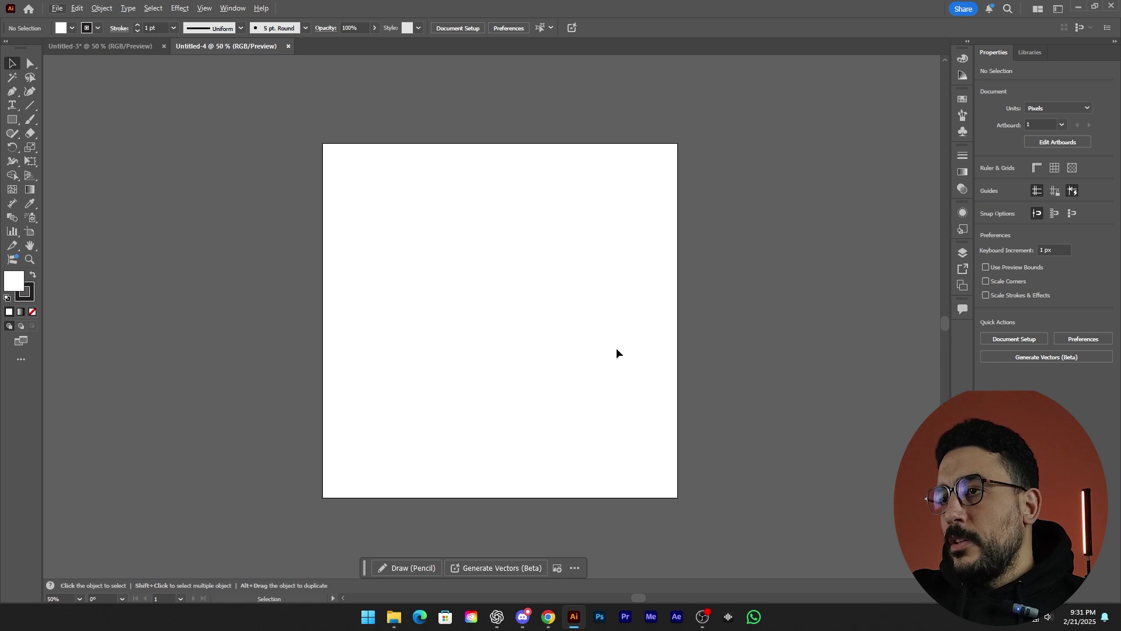
scroll(616, 348, up, 1)
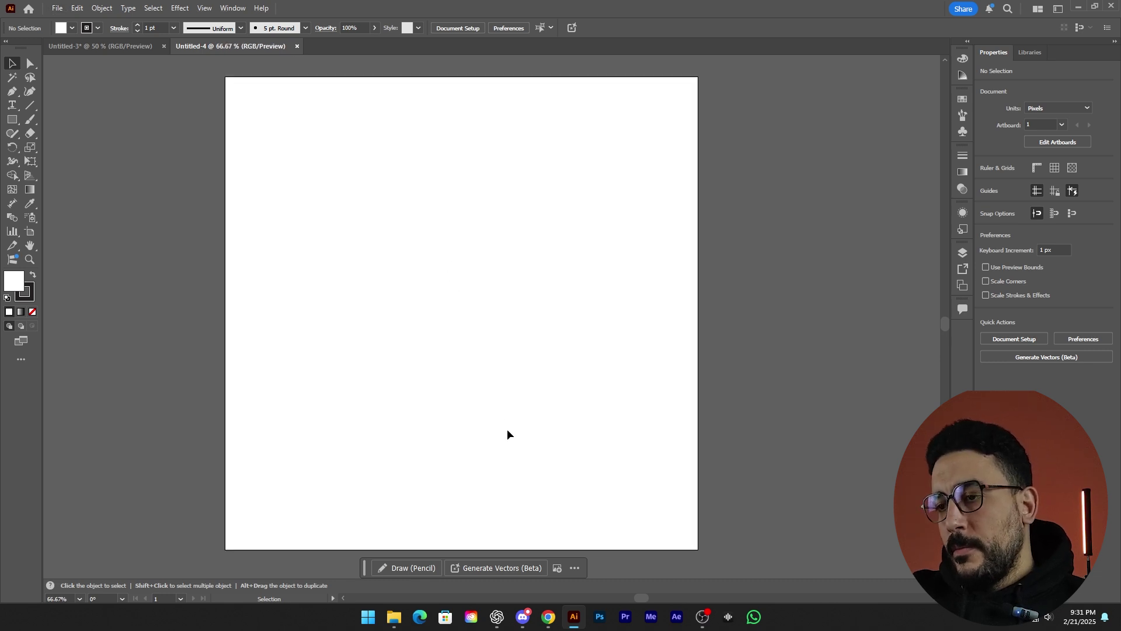
Place the sketch image 222 from the VR folder on the artboard at about 583 × 777 px, near the artboard's center
click(394, 616)
click(226, 317)
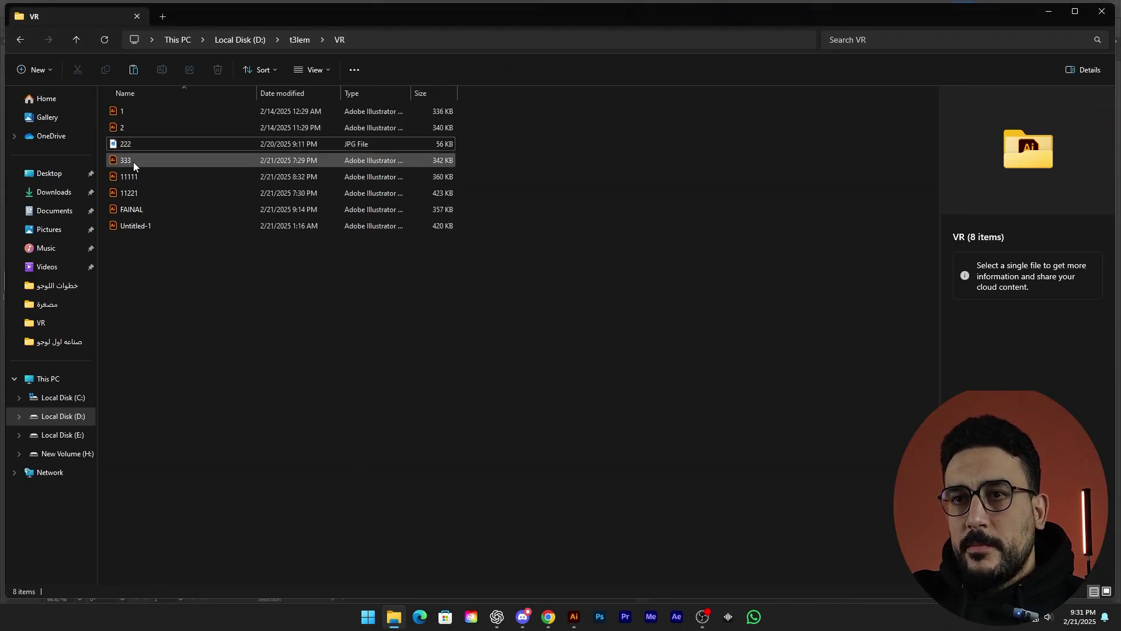
drag(131, 144, 497, 385)
scroll(530, 326, down, 1)
drag(616, 475, 518, 355)
drag(490, 320, 546, 381)
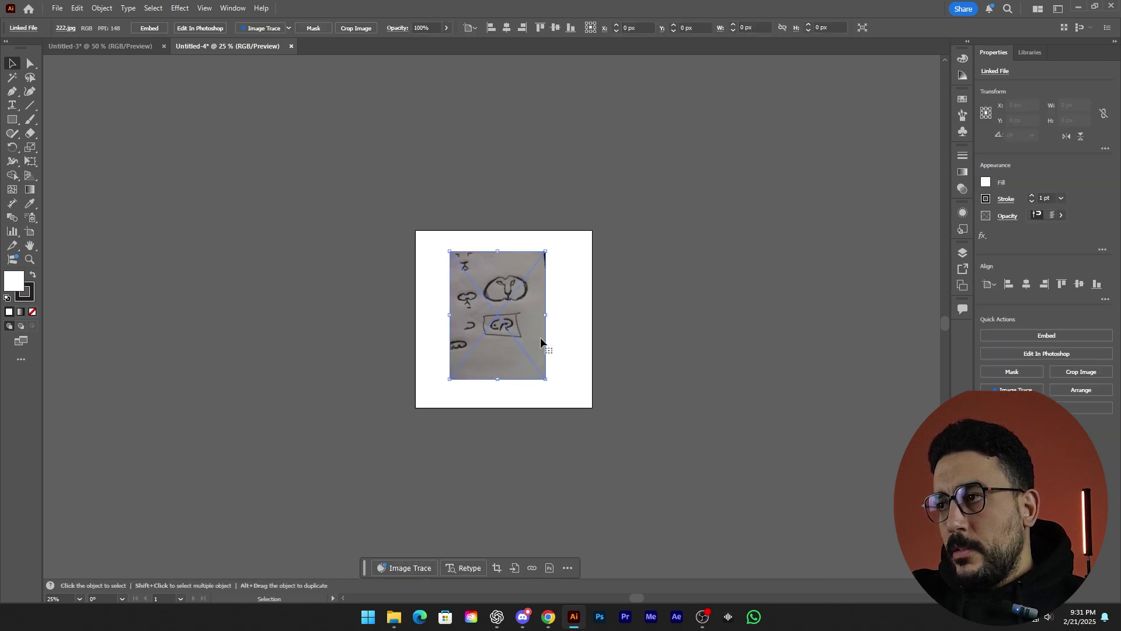
scroll(541, 338, up, 4)
scroll(670, 347, down, 1)
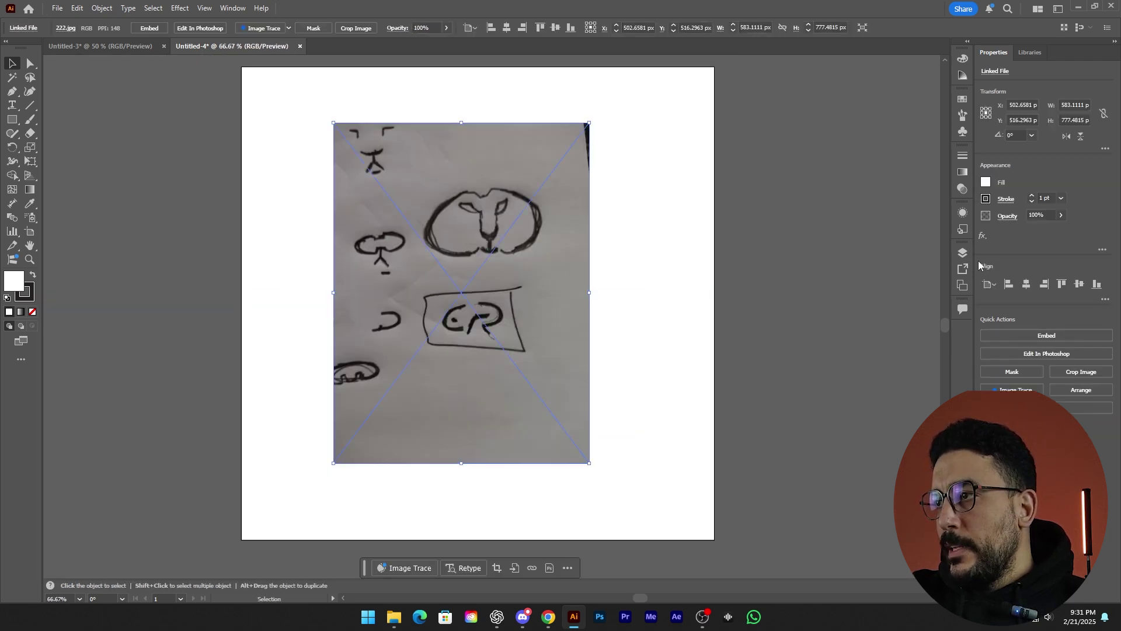
click(962, 252)
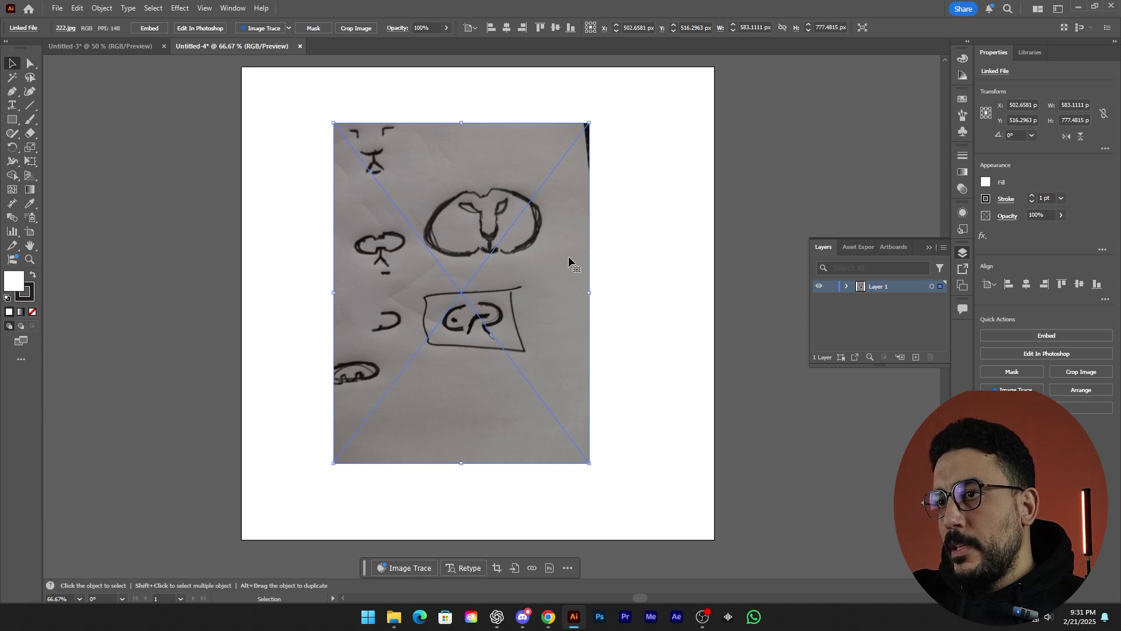
mouse_move(539, 291)
mouse_down()
mouse_move(564, 308)
mouse_move(596, 274)
mouse_move(544, 298)
mouse_up()
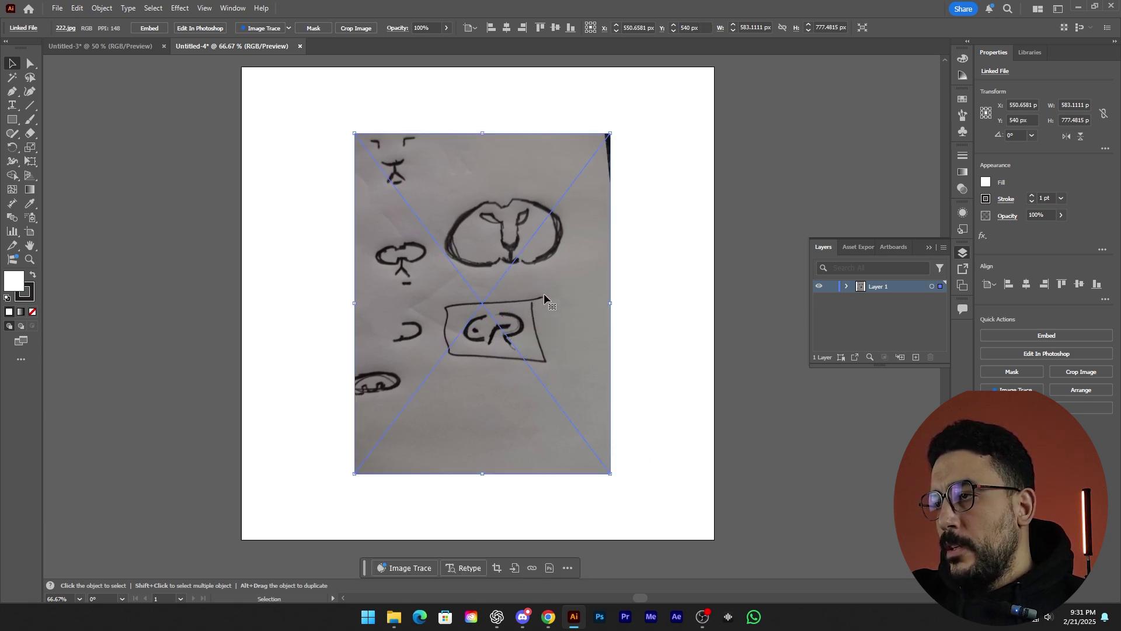
Add a new layer above the sketch and make Layer 1 a template with images dimmed to 50%
click(915, 357)
click(909, 301)
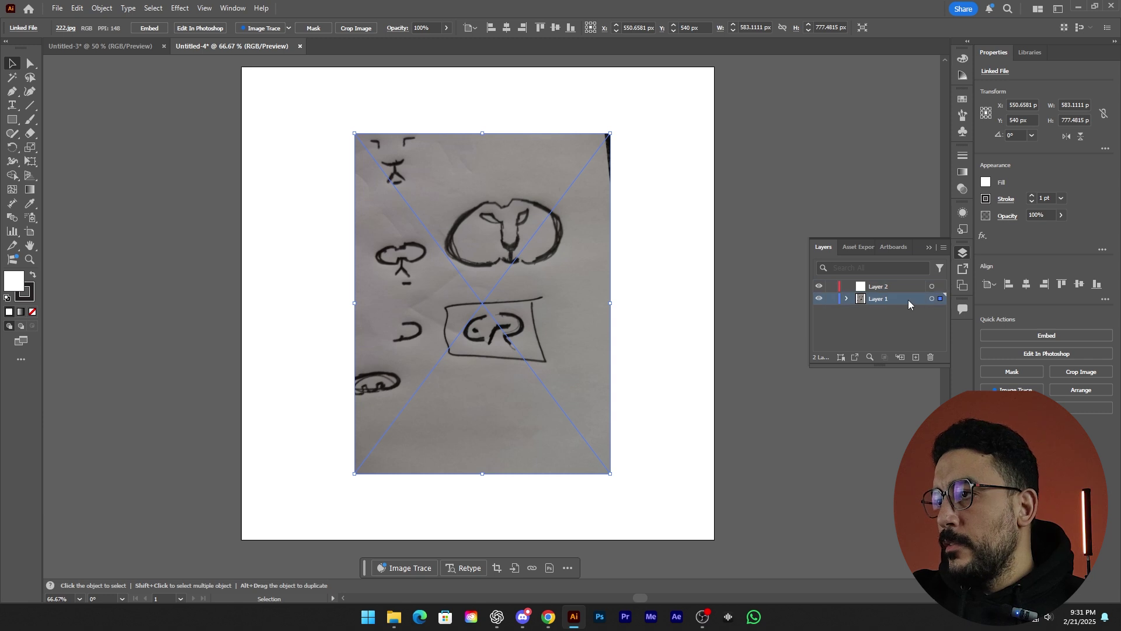
double_click(908, 300)
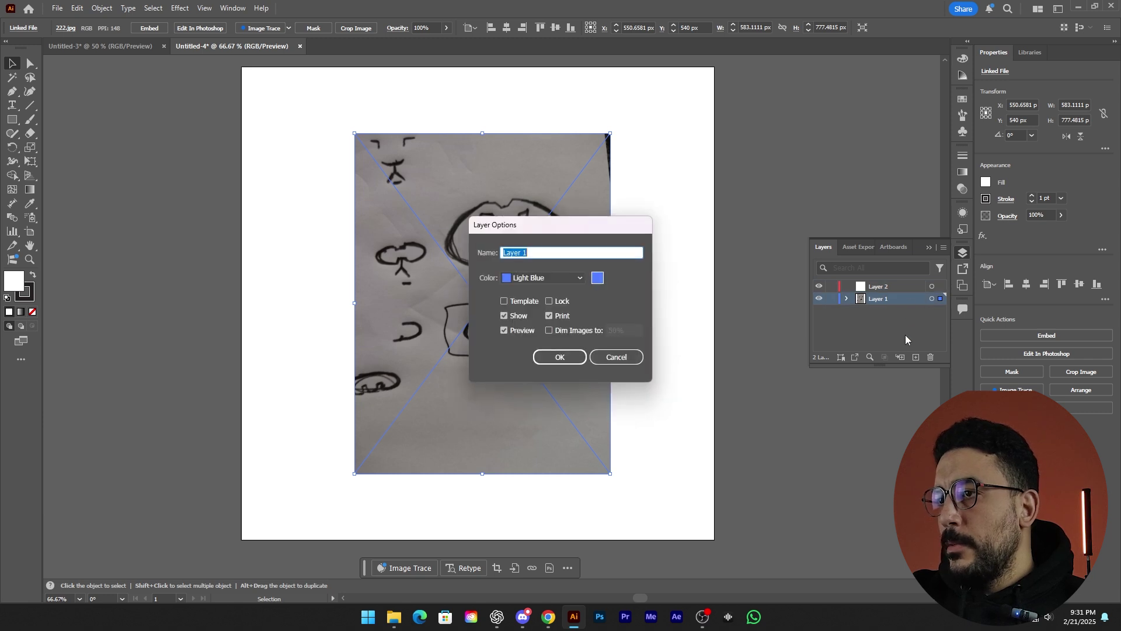
click(505, 302)
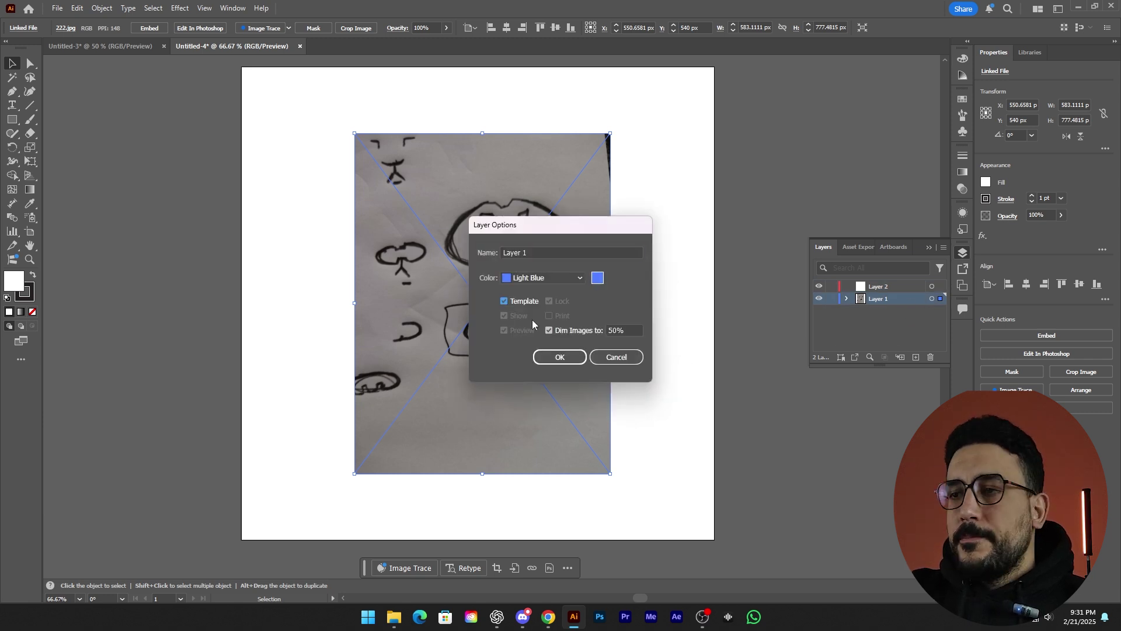
click(555, 357)
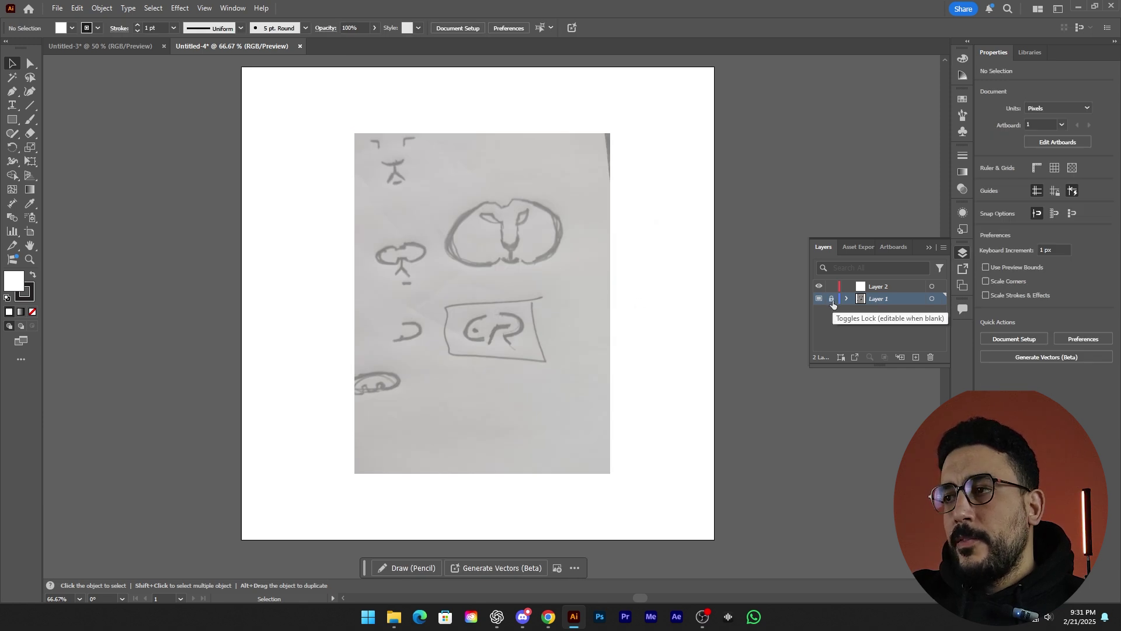
Activate the Rectangle tool and make Layer 2 the active drawing layer
key(m)
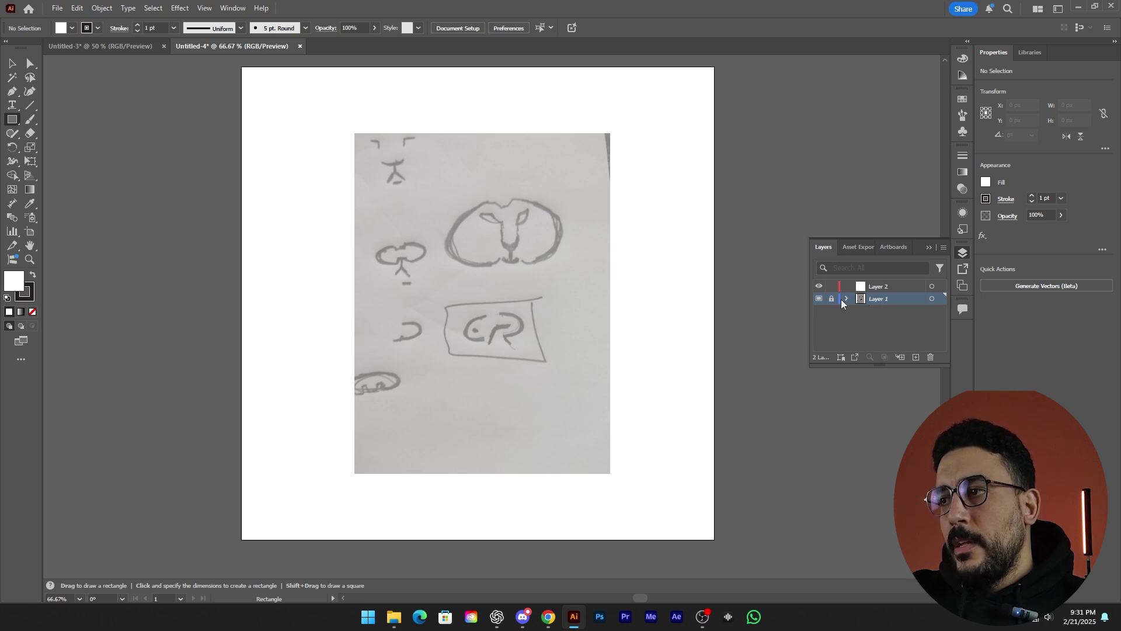
click(895, 288)
drag(389, 250, 593, 396)
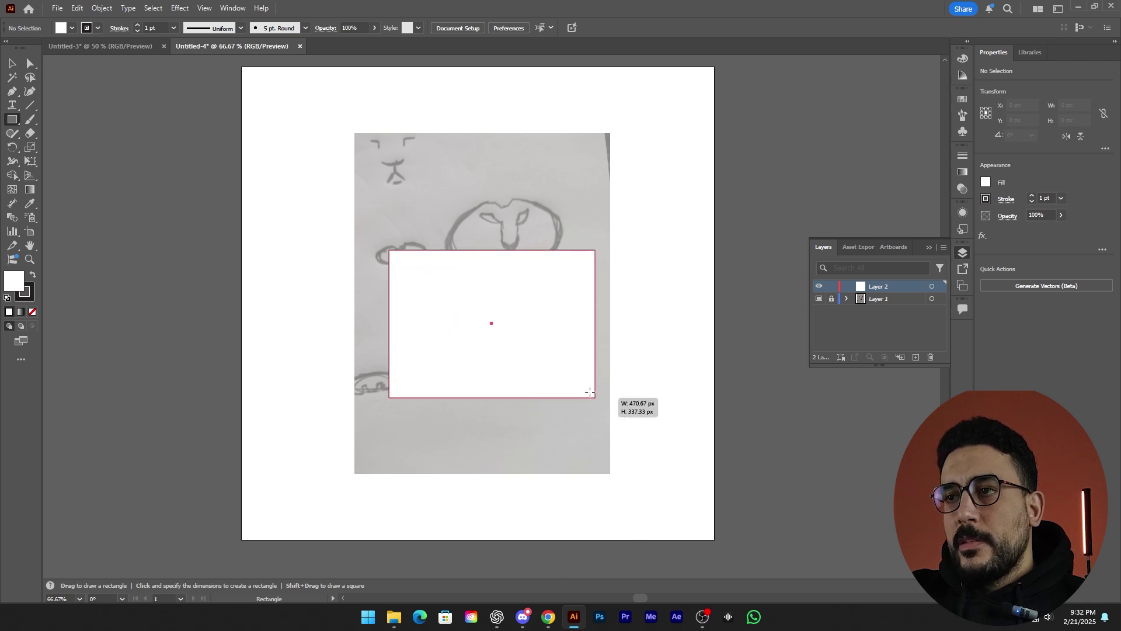
drag(442, 209, 523, 320)
drag(466, 180, 562, 294)
key(ctrl+z)
key(ctrl+z)
key(ctrl+z)
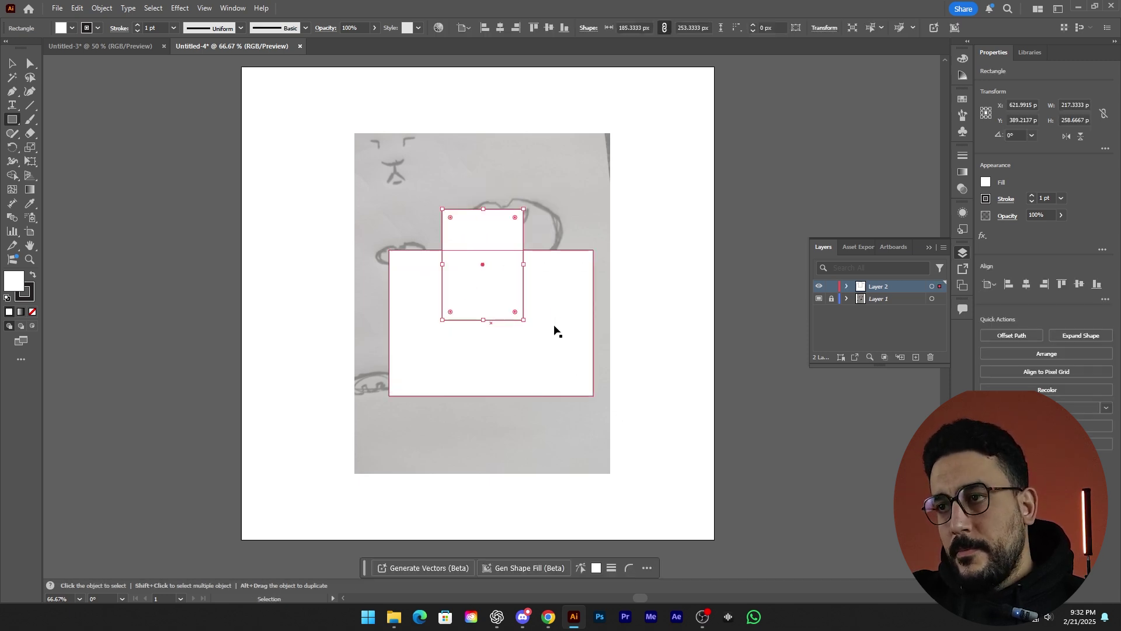
Draw a rectangle about 164 × 71 px over the logo letters inside the sketched box
click(10, 122)
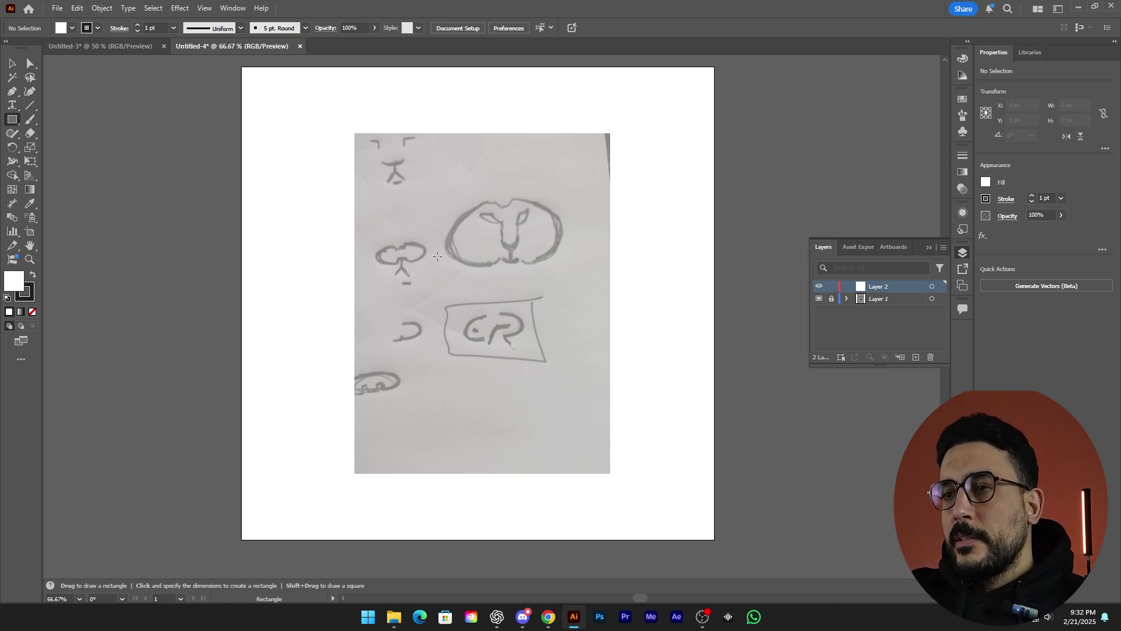
scroll(517, 333, up, 3)
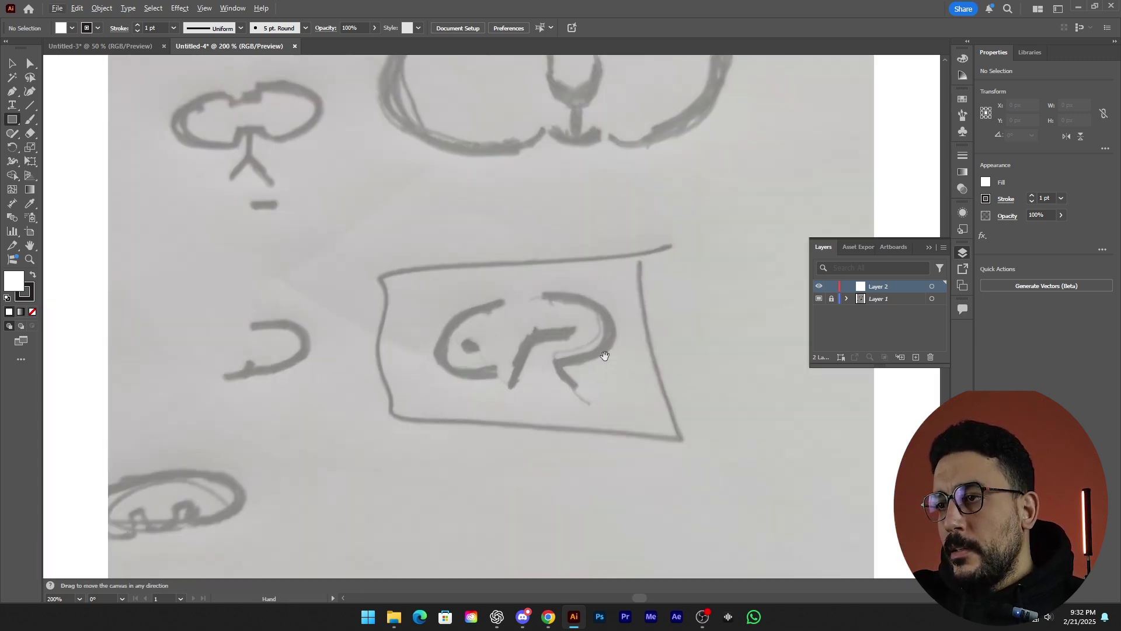
drag(604, 356, 479, 345)
click(928, 247)
scroll(404, 309, up, 1)
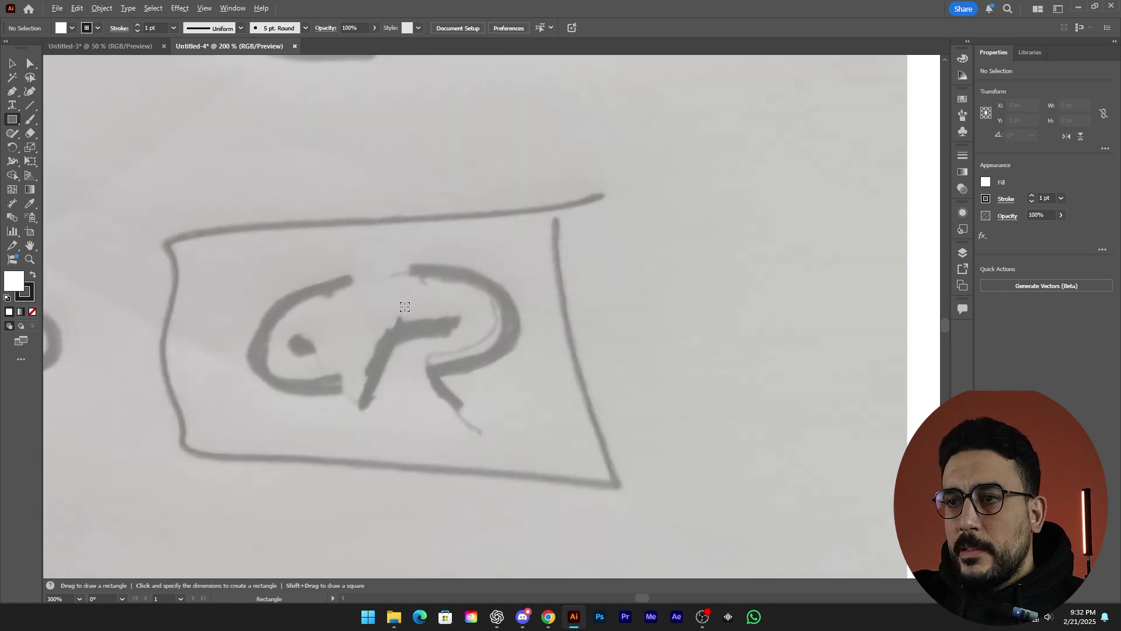
mouse_move(250, 270)
mouse_down()
mouse_move(524, 363)
mouse_move(543, 405)
mouse_move(573, 410)
mouse_up()
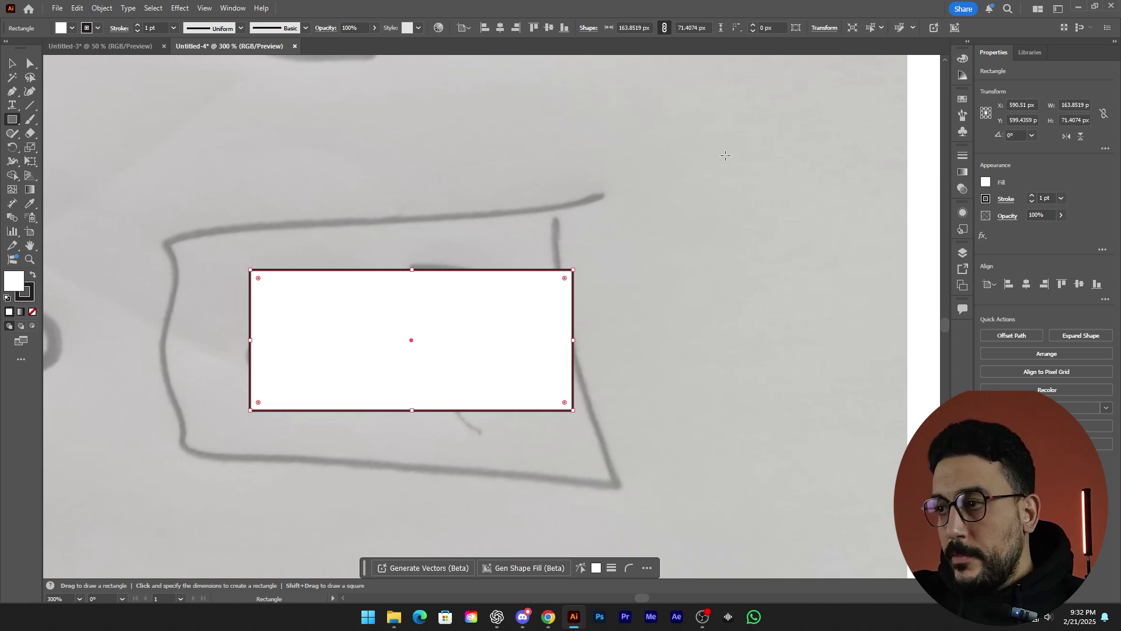
Remove the rectangle's fill and reposition it so that it frames the sketched logo letters
key(v)
click(888, 207)
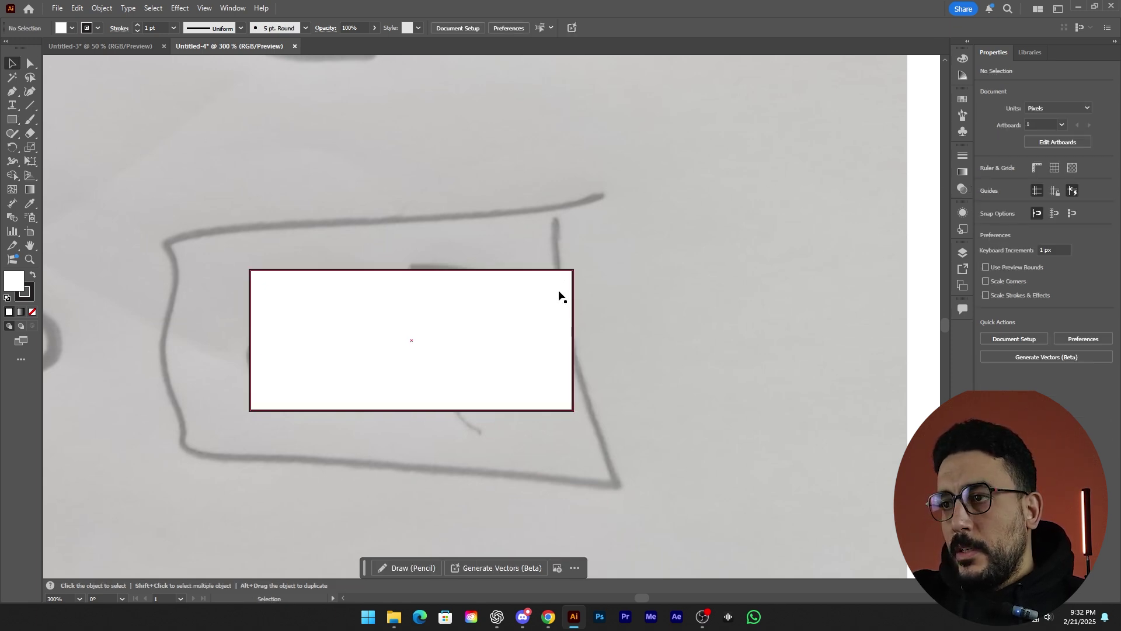
click(496, 357)
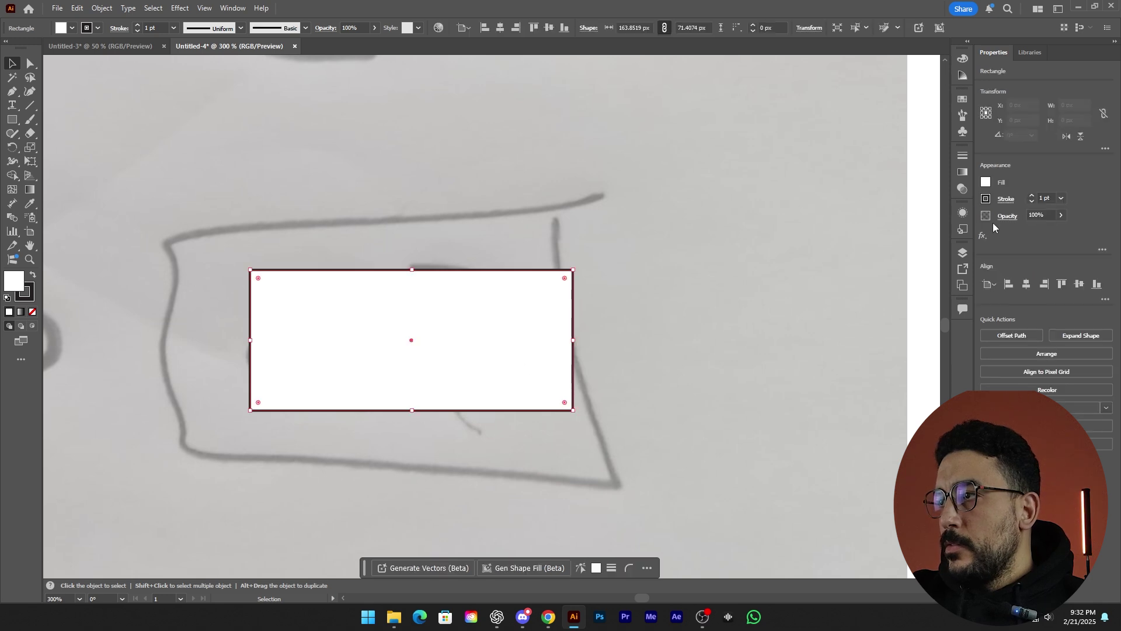
click(986, 183)
click(858, 224)
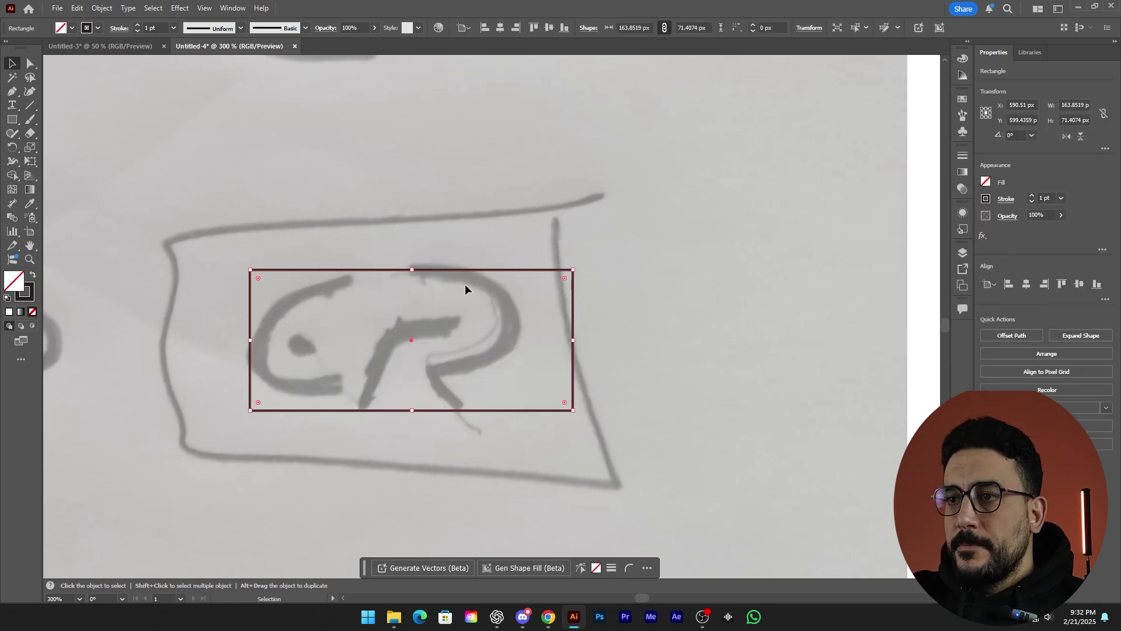
drag(453, 272, 419, 257)
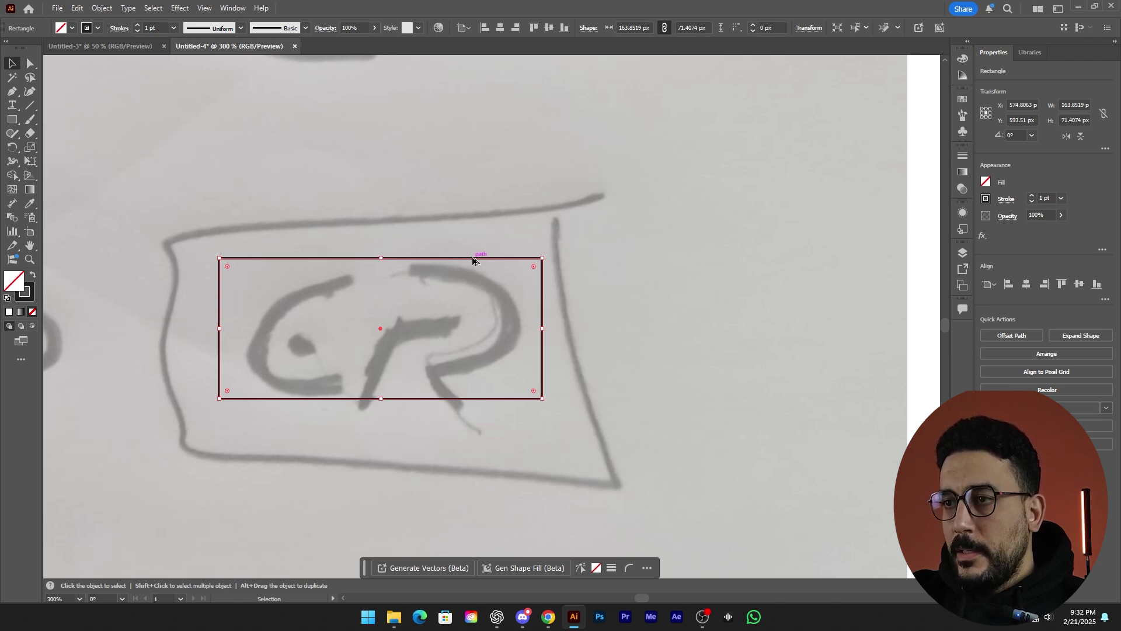
Duplicate the rectangle and scale the copy down to about 153 × 63 px
drag(473, 261, 441, 288)
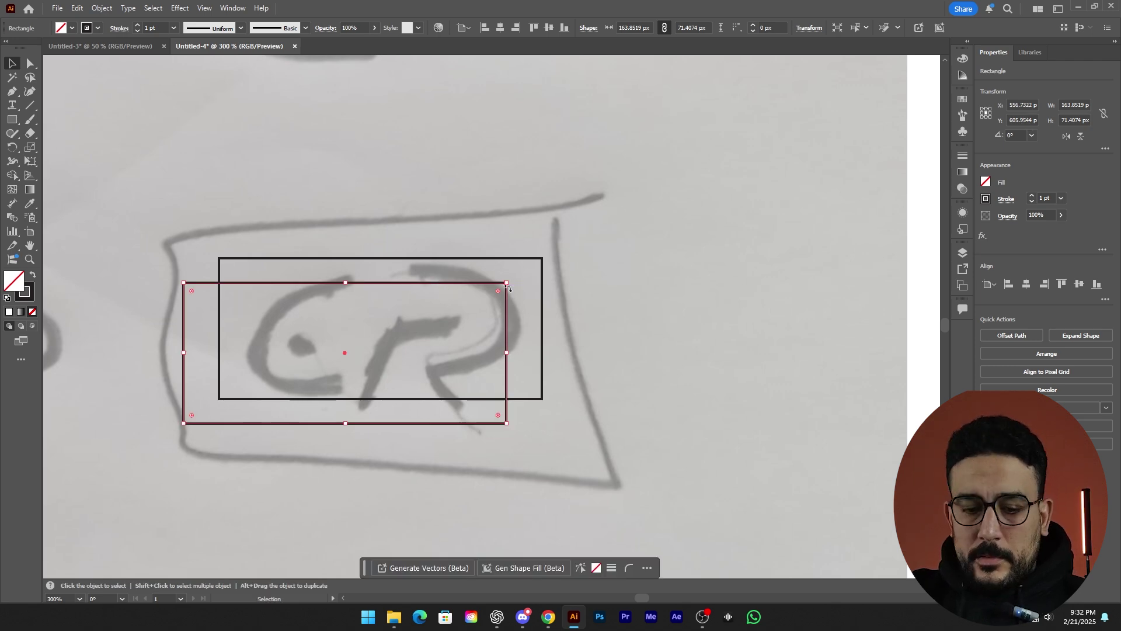
drag(508, 283, 483, 300)
Try centering the copied rectangle inside the original and scaling it from its center to about 135 × 58 px
drag(367, 300, 412, 268)
drag(530, 267, 497, 277)
drag(390, 275, 408, 269)
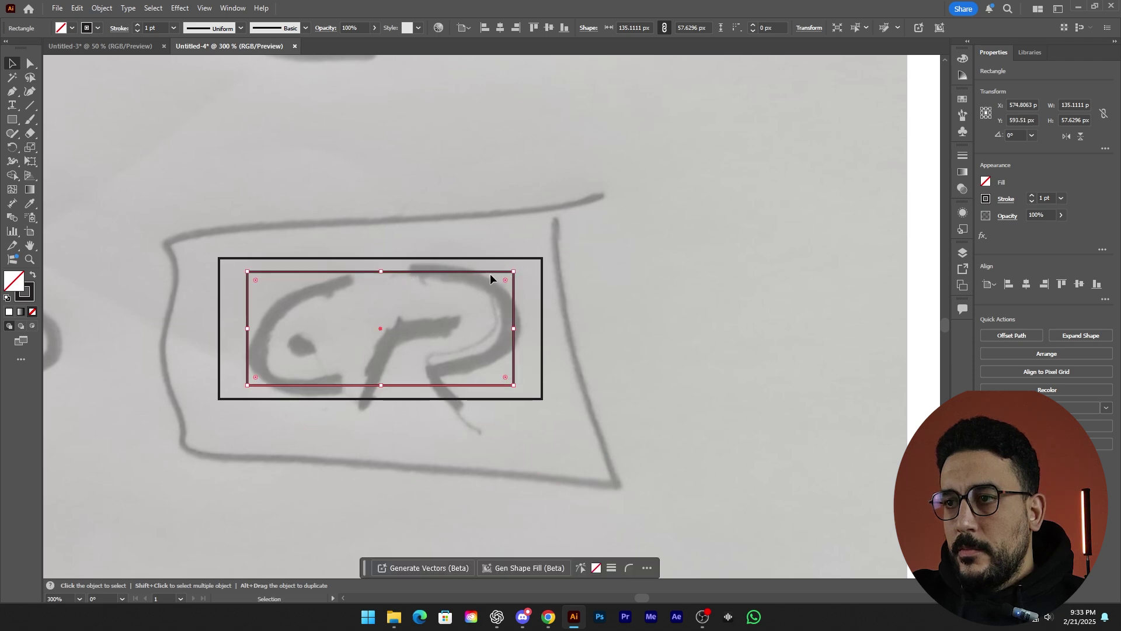
key(ctrl+z)
key(ctrl+z)
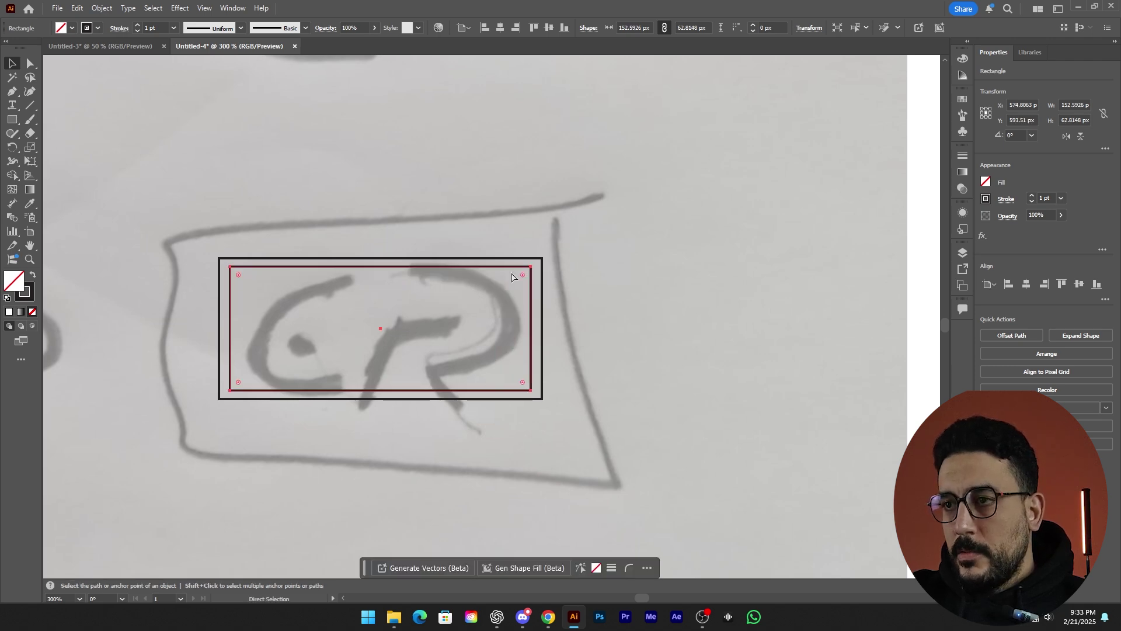
key(ctrl+z)
Try scaling the copied rectangle to about 116 × 48 px and center-aligning it with the larger rectangle
drag(486, 298, 413, 328)
drag(334, 326, 416, 282)
drag(323, 354, 472, 101)
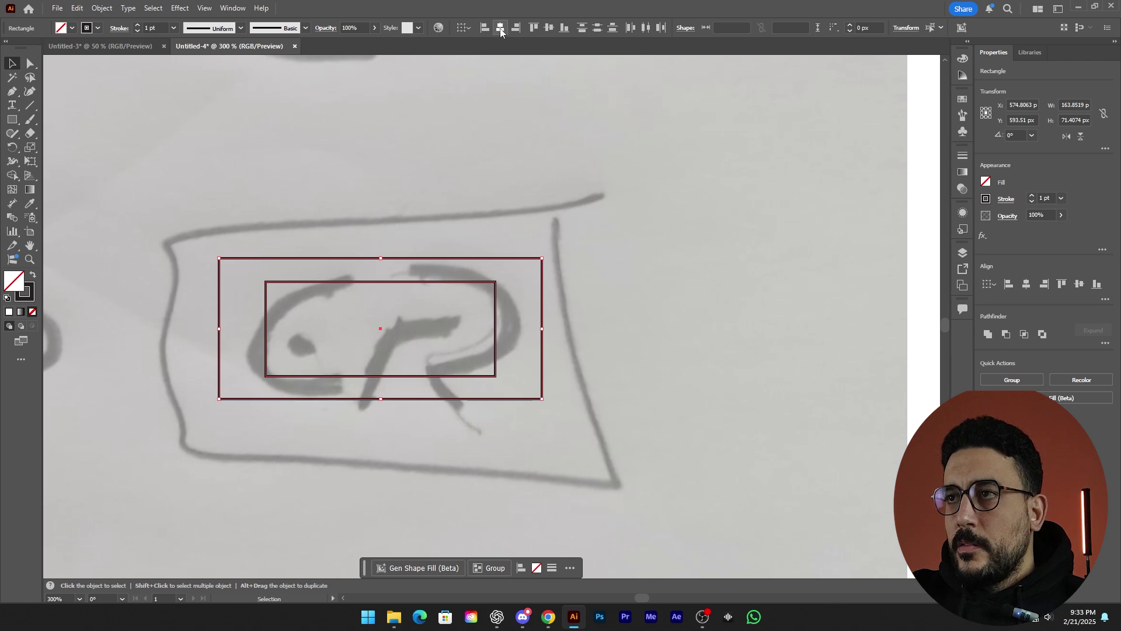
click(553, 28)
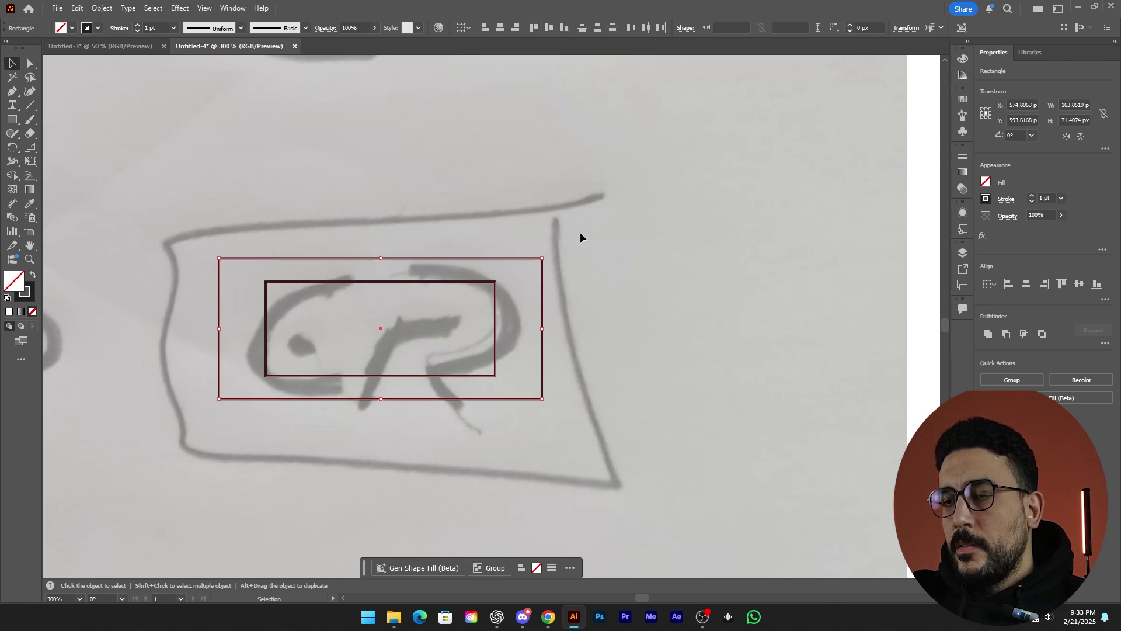
key(ctrl+z)
key(ctrl+z)
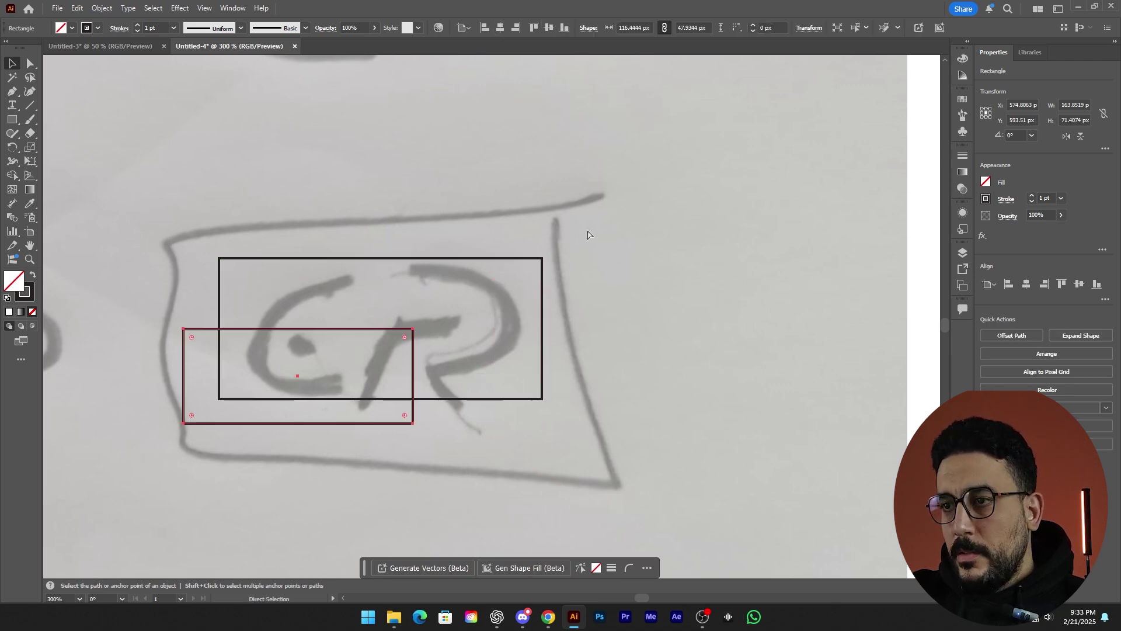
key(ctrl+z)
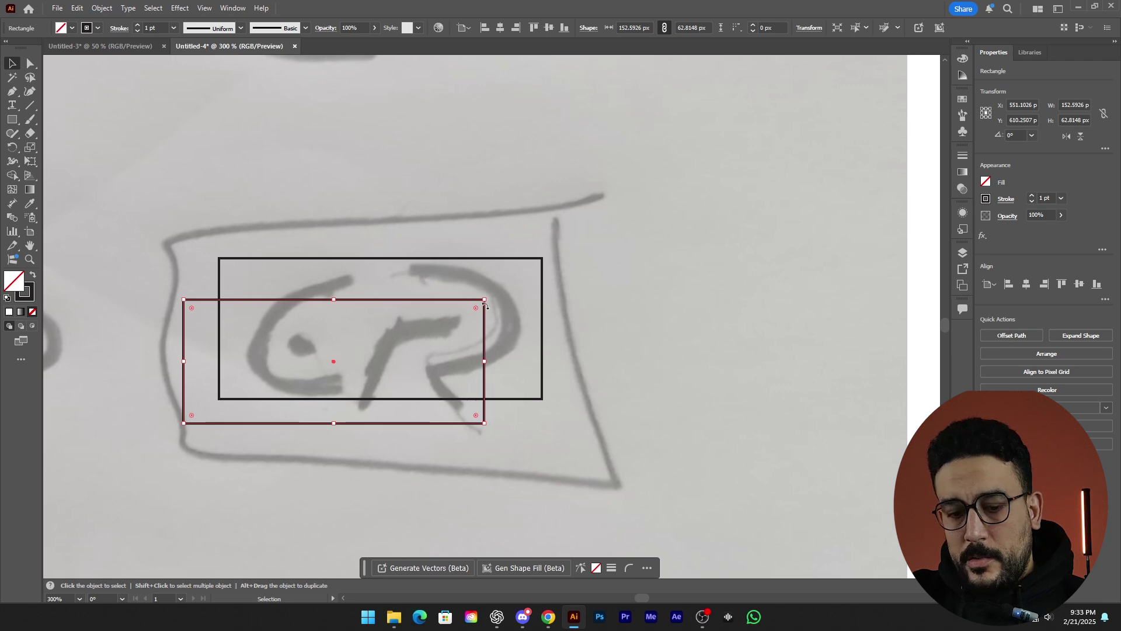
Scale the copied rectangle down to about 121 × 50 px and center-align it with the larger rectangle
drag(485, 302, 450, 281)
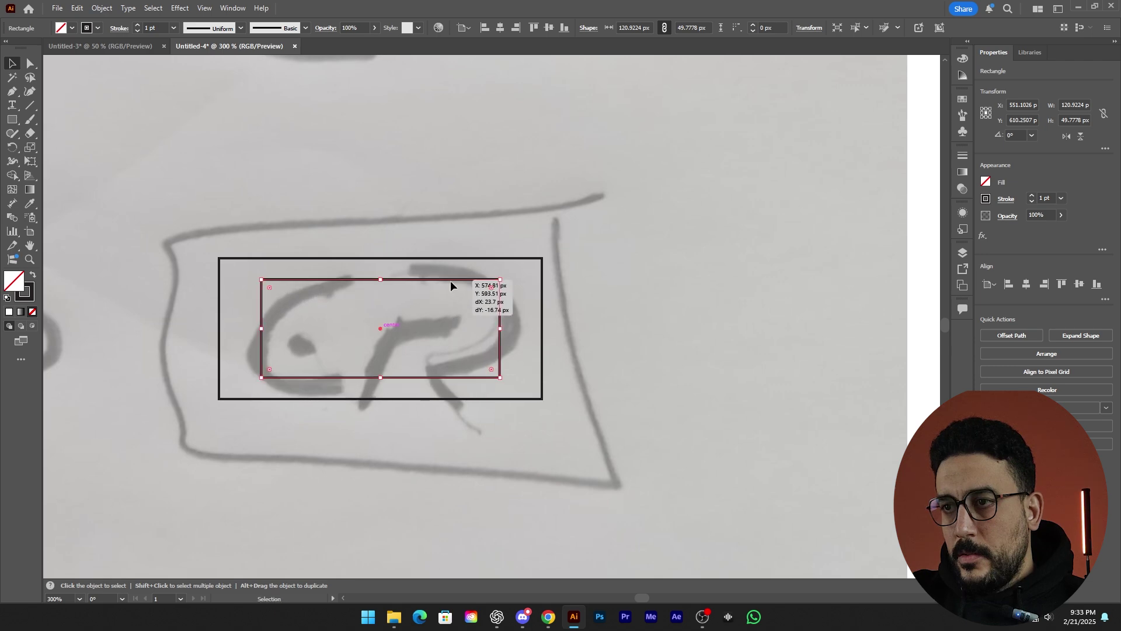
drag(338, 365, 492, 132)
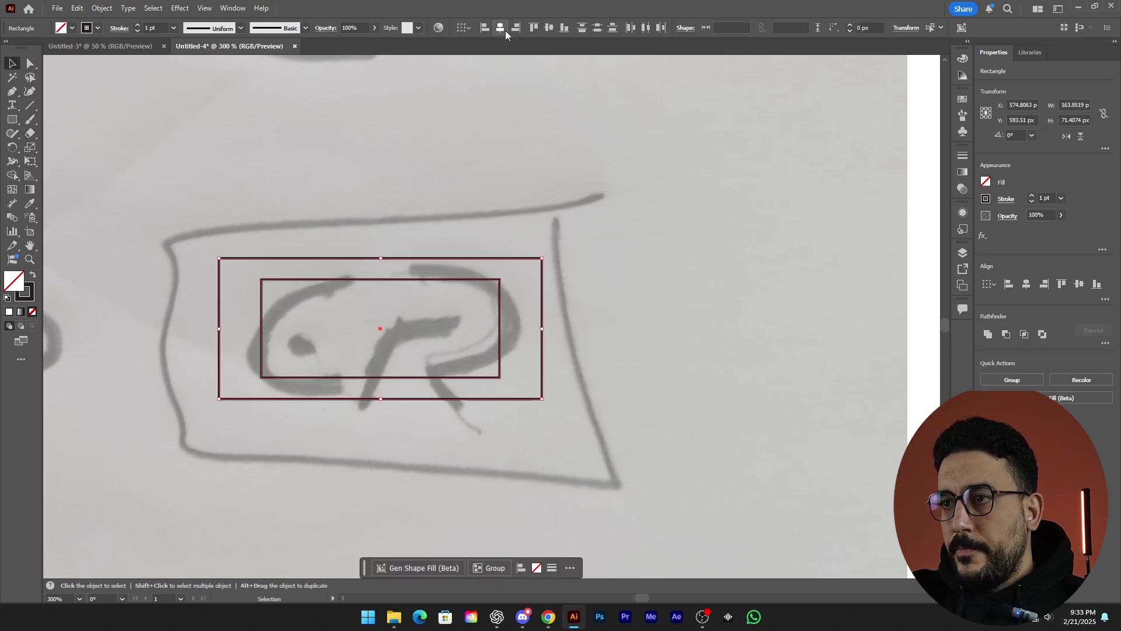
click(600, 156)
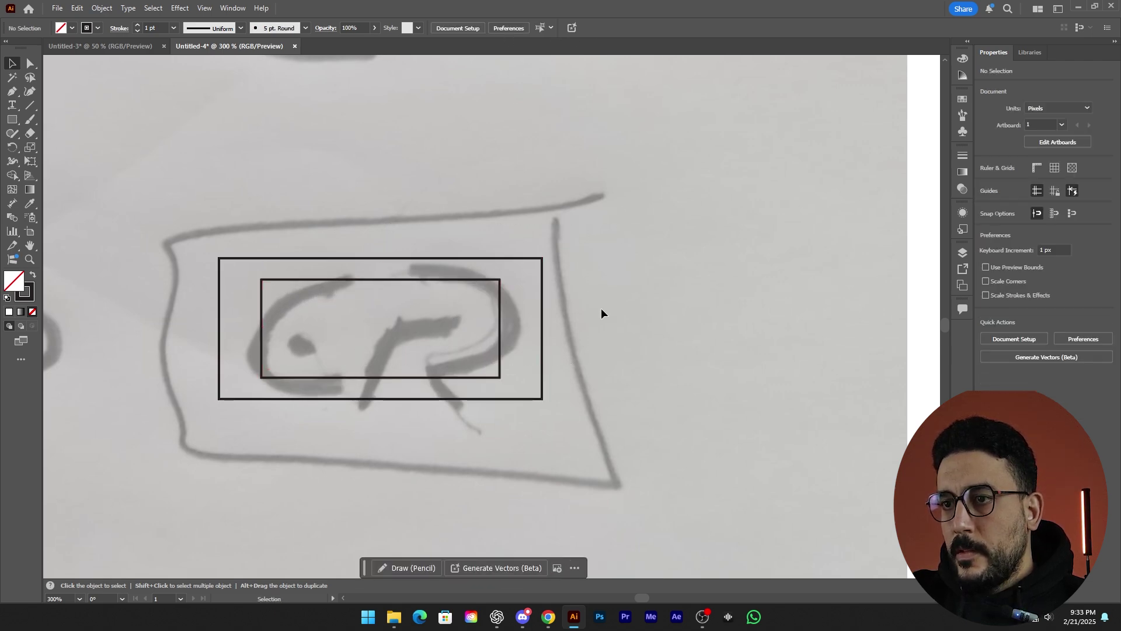
drag(330, 412, 329, 412)
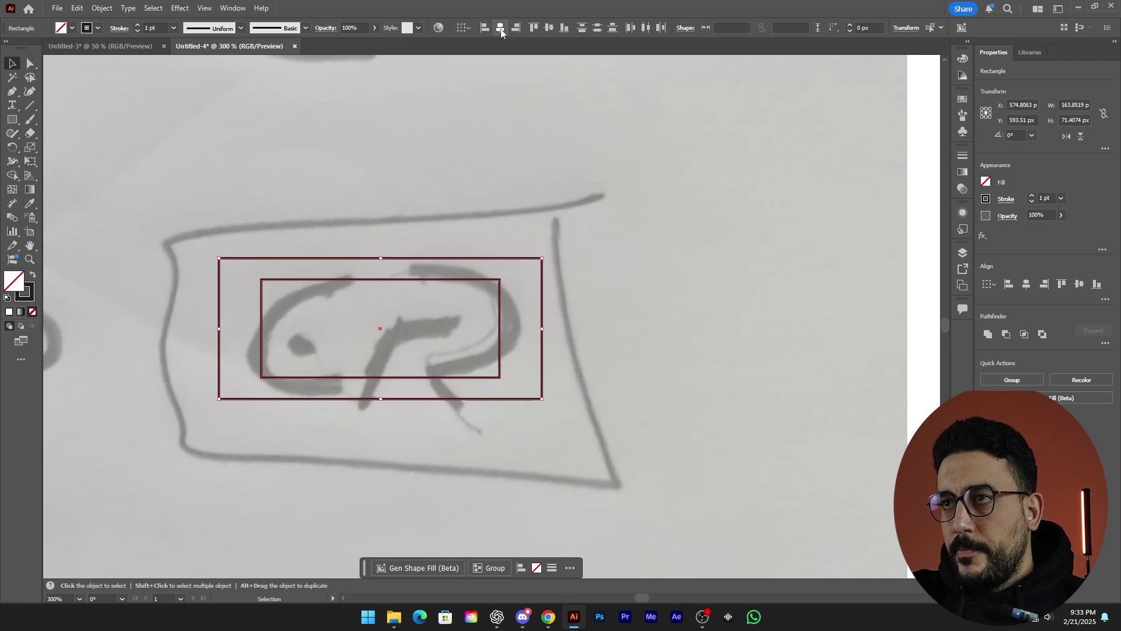
click(605, 145)
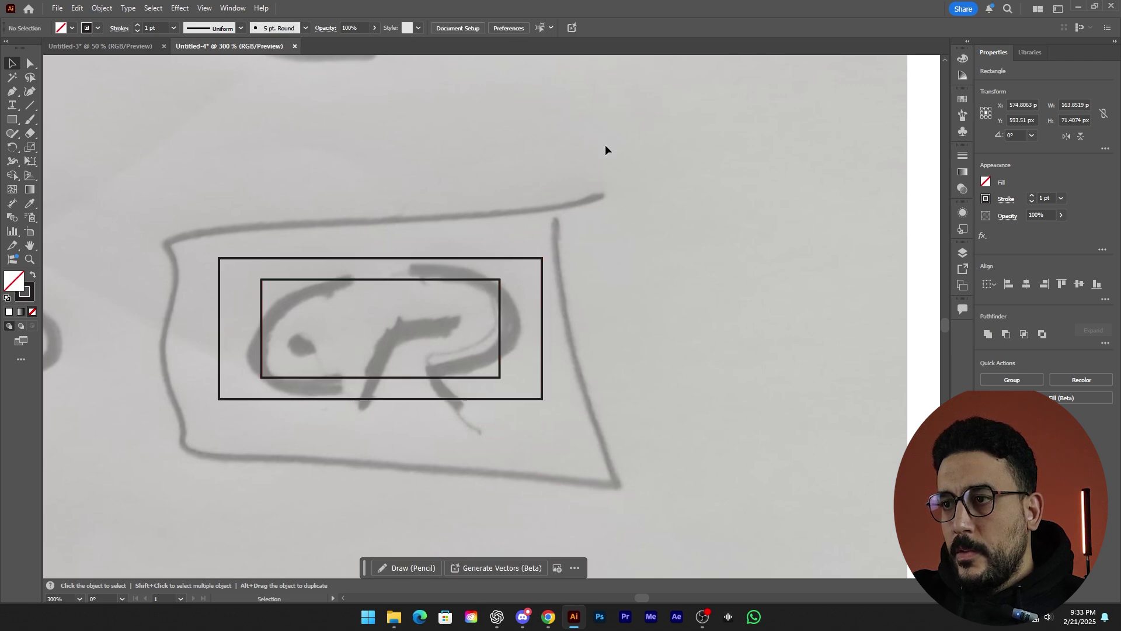
Try resizing the inner rectangle to about 123 × 38 px and undo both resizes
click(398, 279)
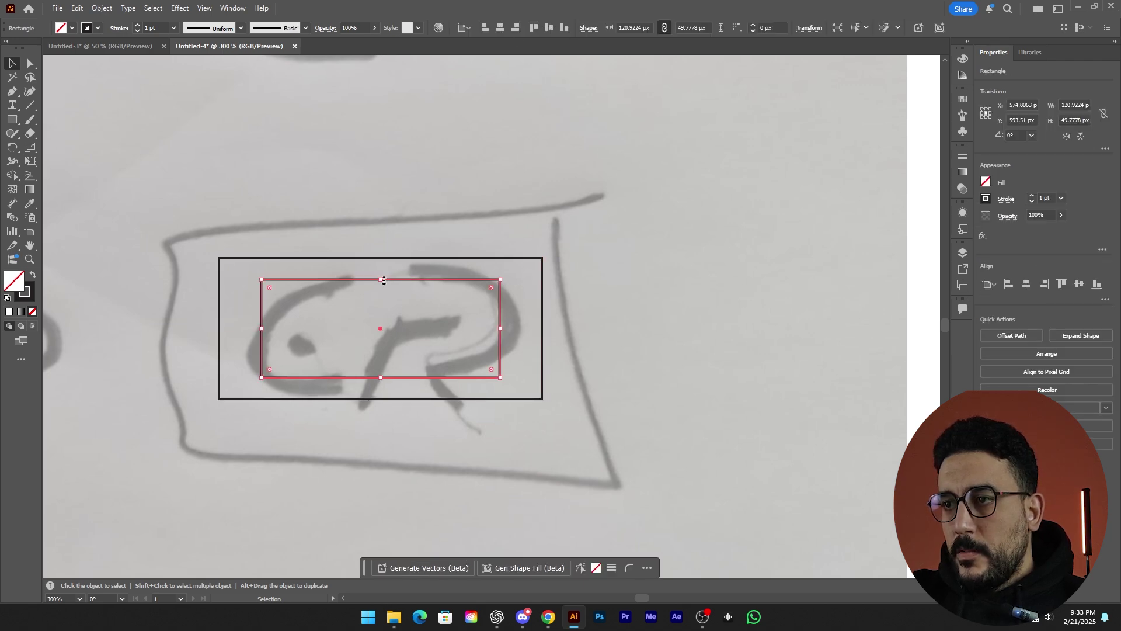
drag(383, 280, 384, 296)
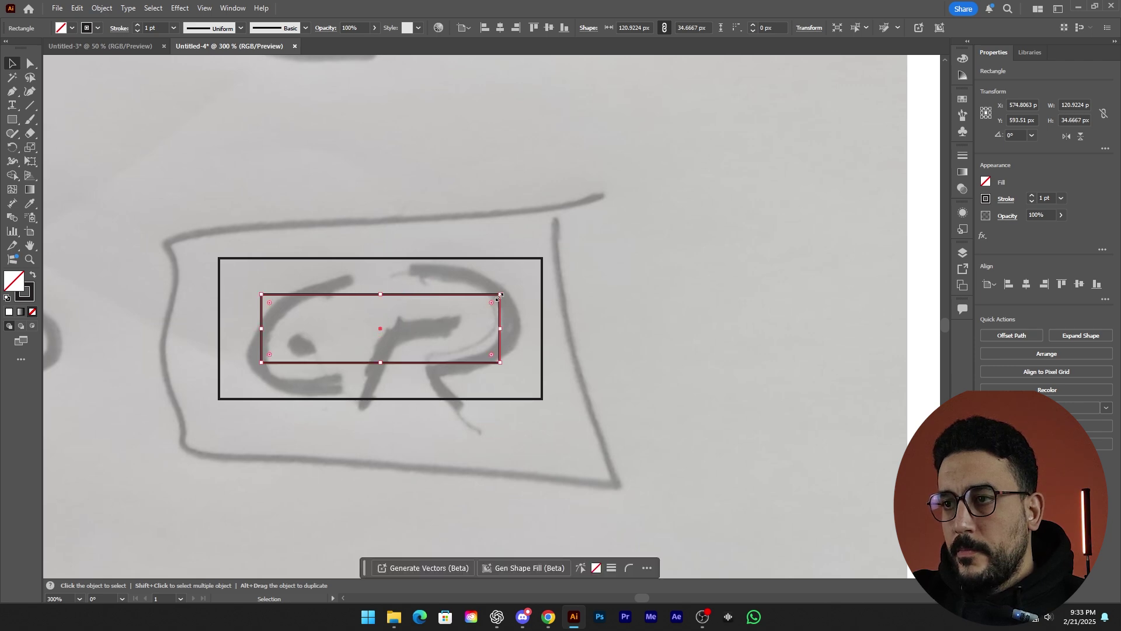
drag(499, 297, 504, 289)
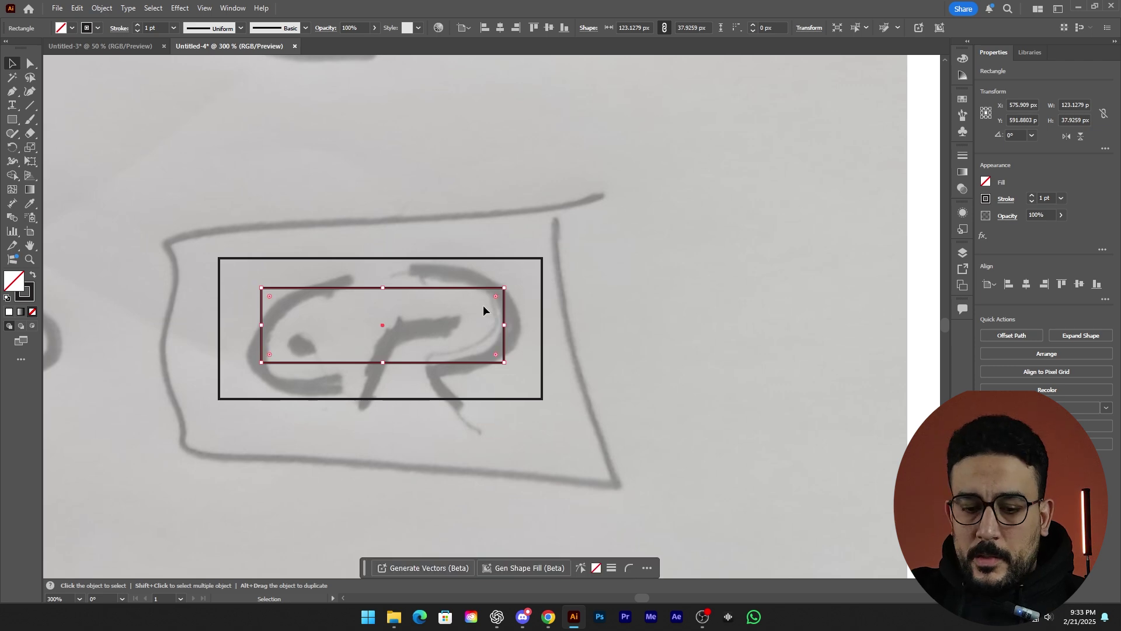
key(ctrl+z)
key(ctrl+z)
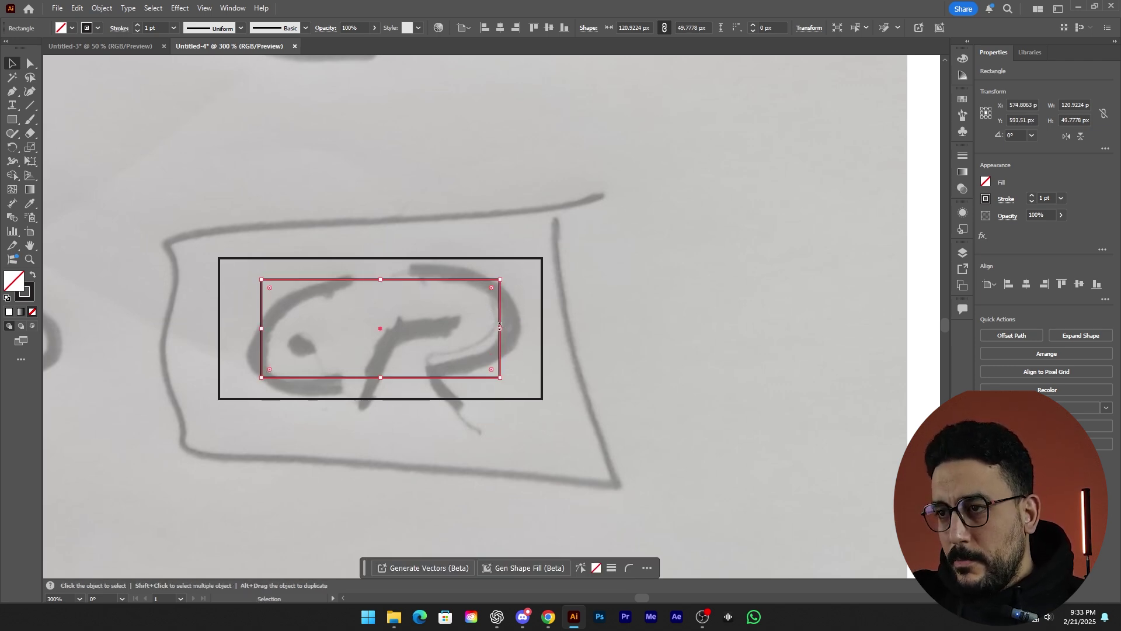
Resize the inner rectangle from its center to about 135 × 45 px and round the corners of both rectangles to about 22.7 px
drag(500, 326, 513, 331)
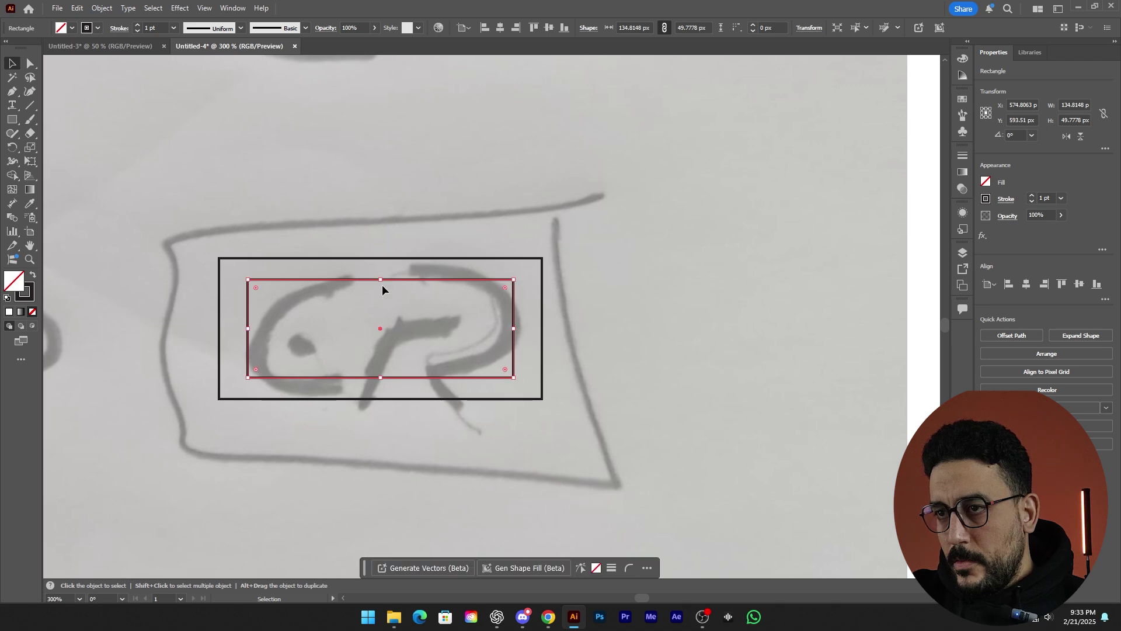
drag(382, 281, 384, 286)
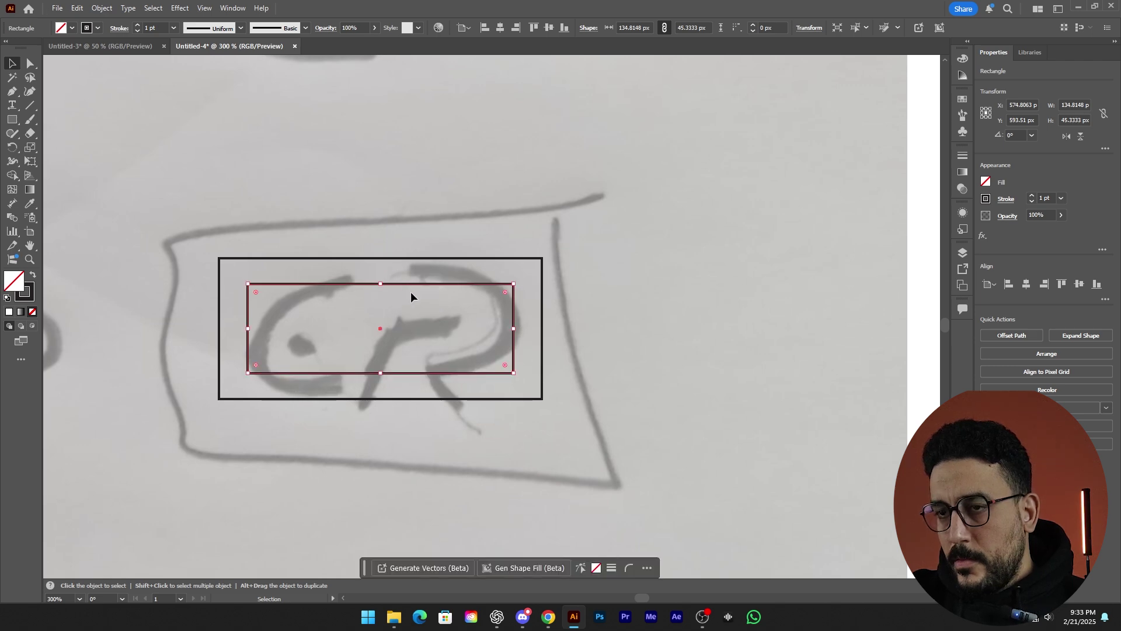
key(a)
shift+click(315, 400)
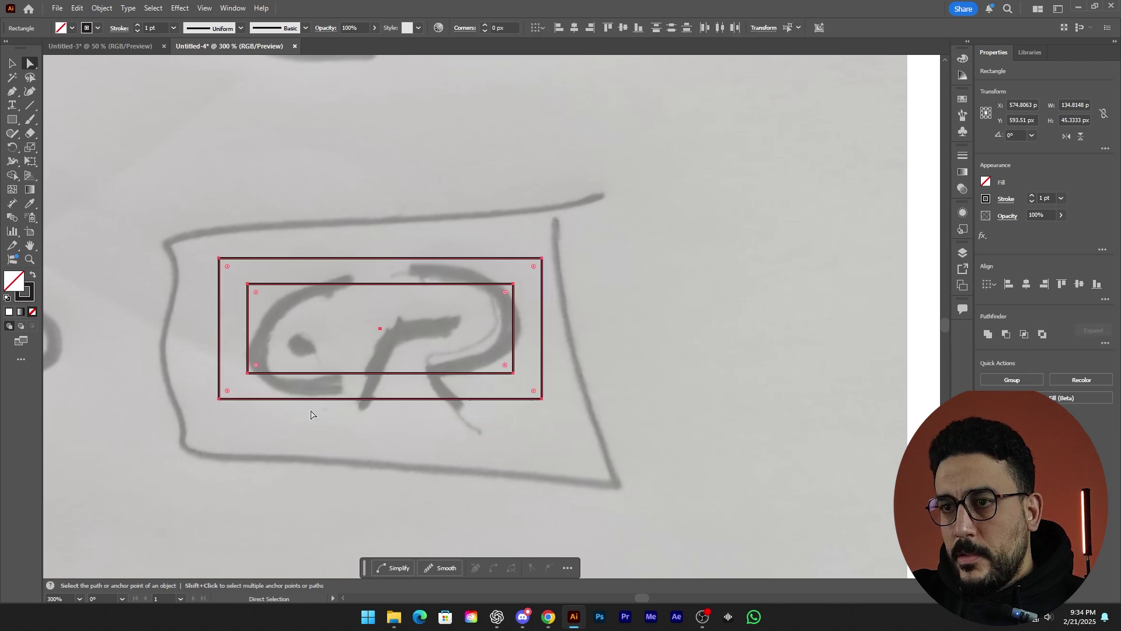
drag(506, 295, 414, 352)
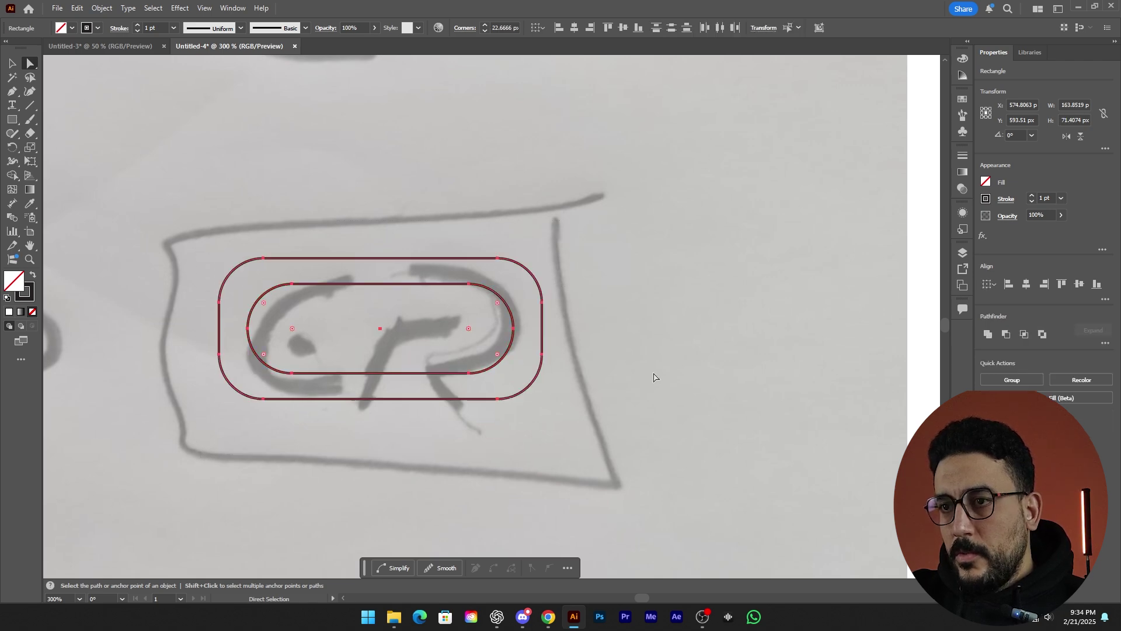
click(670, 370)
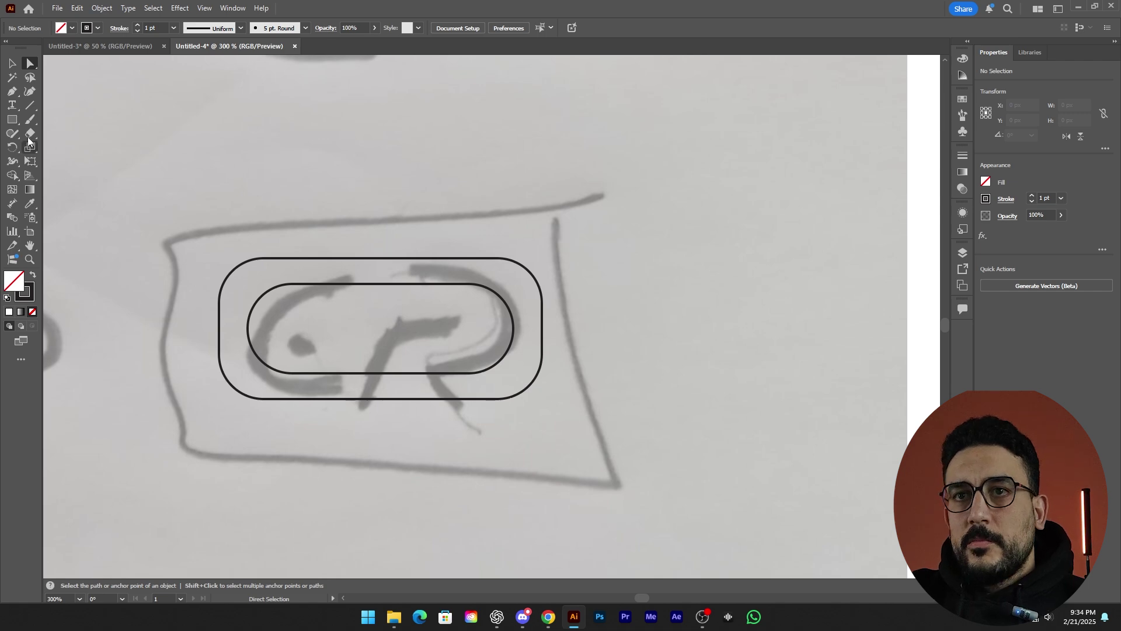
Draw a small rectangle across the lower edges of both rounded outlines and align all three shapes on their horizontal centers
key(m)
drag(324, 345, 430, 389)
drag(593, 381, 365, 343)
click(500, 28)
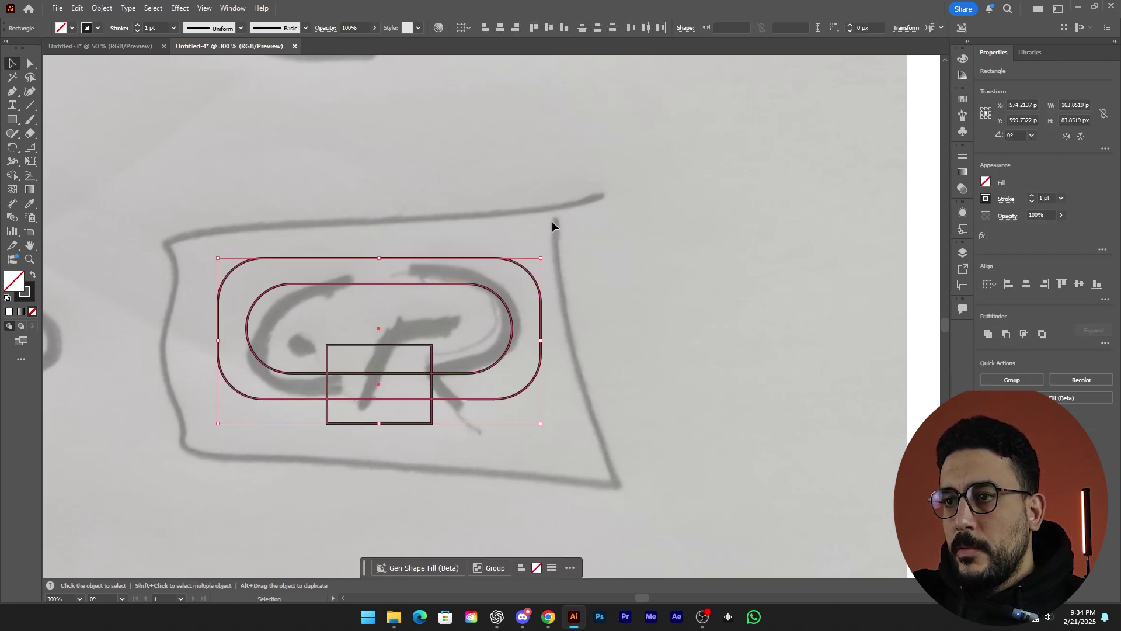
click(577, 345)
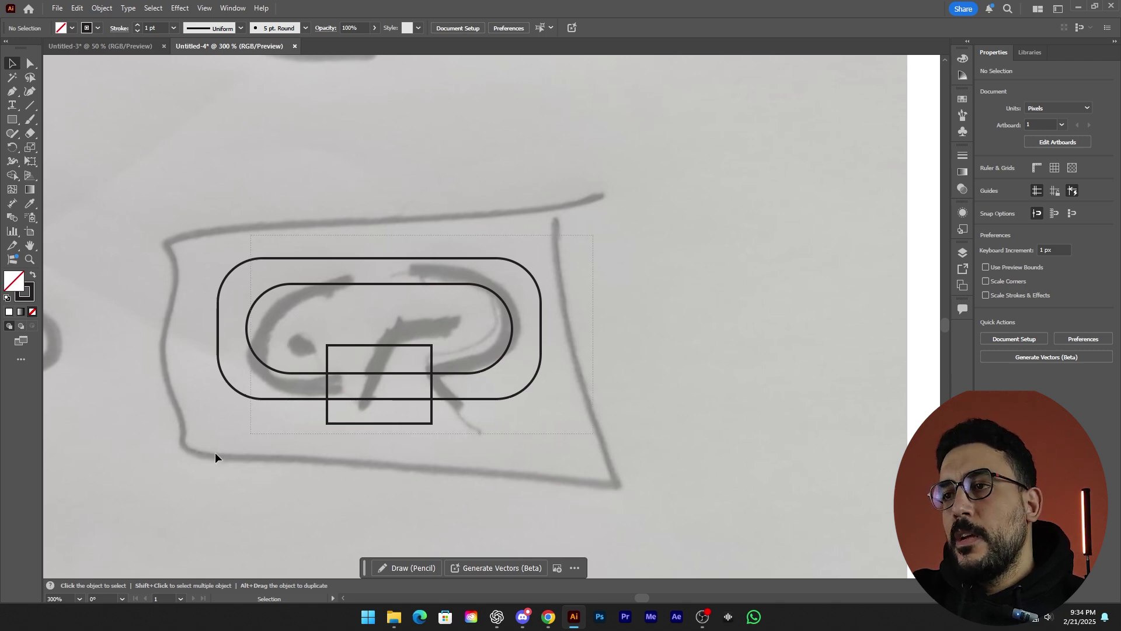
Remove the small rectangle and the inner area with the Shape Builder, leaving a headset band with a gap in its lower edge
key(ctrl+a)
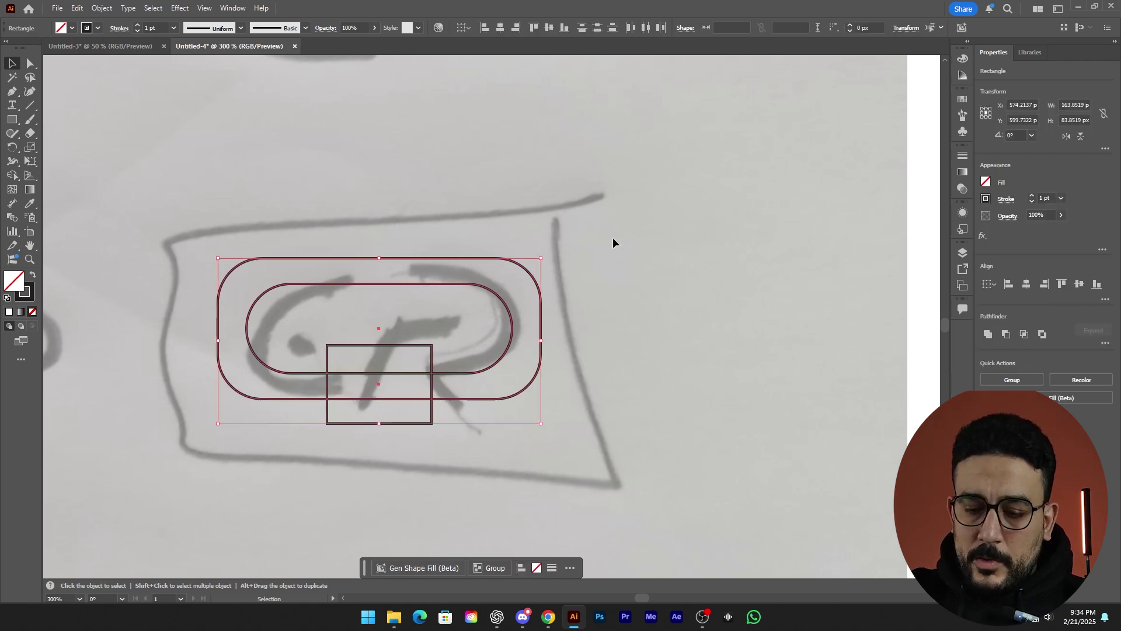
key(shift+m)
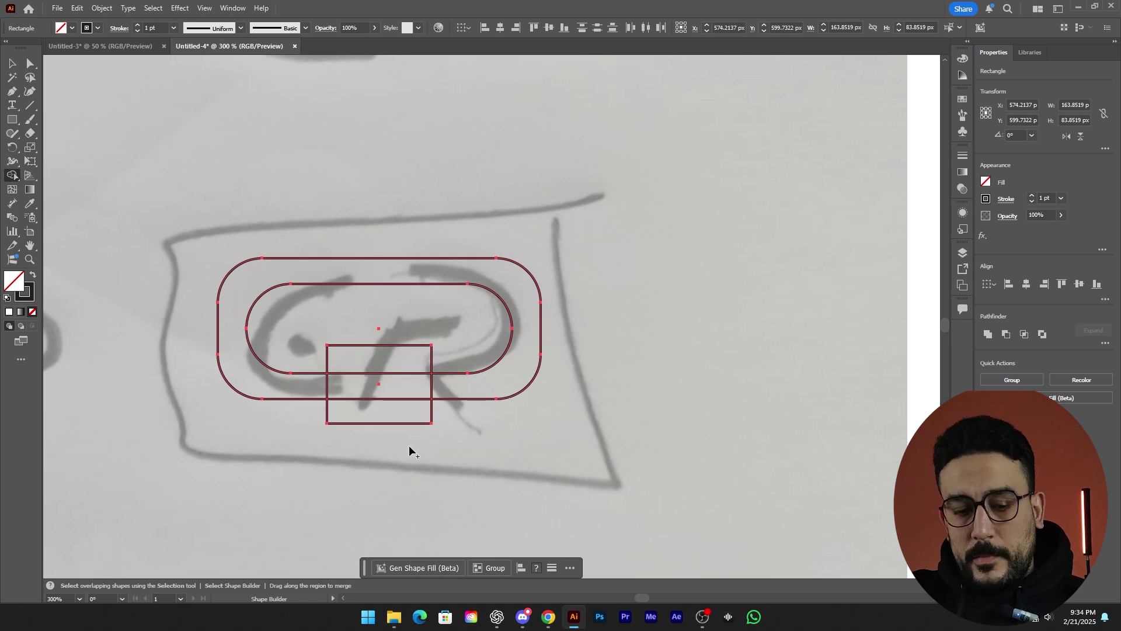
drag(409, 415, 399, 348)
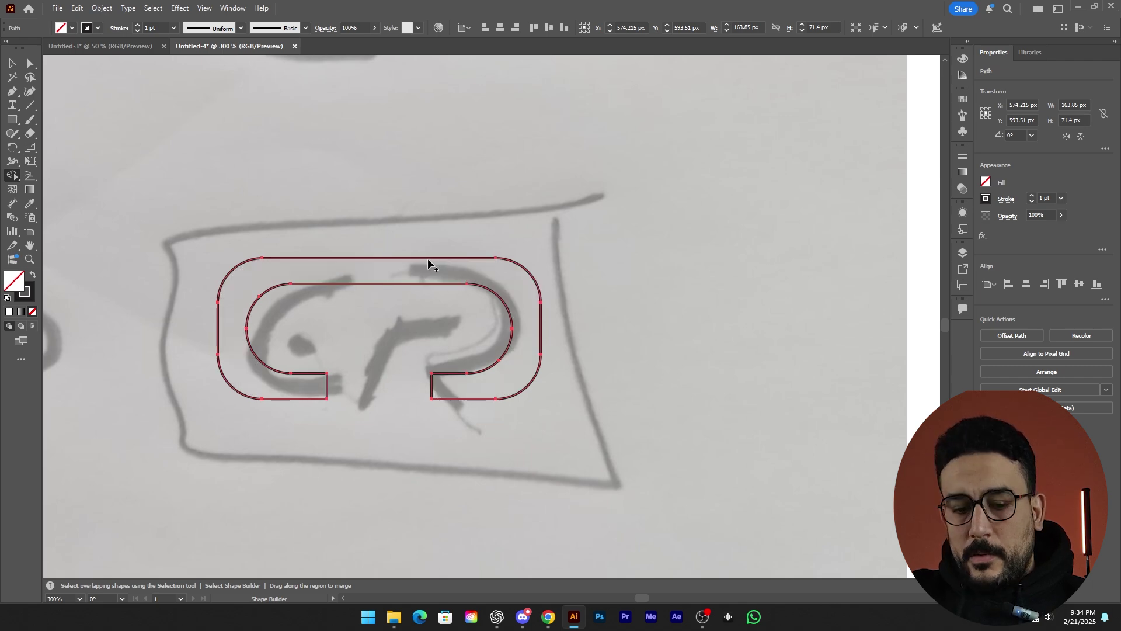
Shift the open headset outline slightly to the left over the sketched letters
key(v)
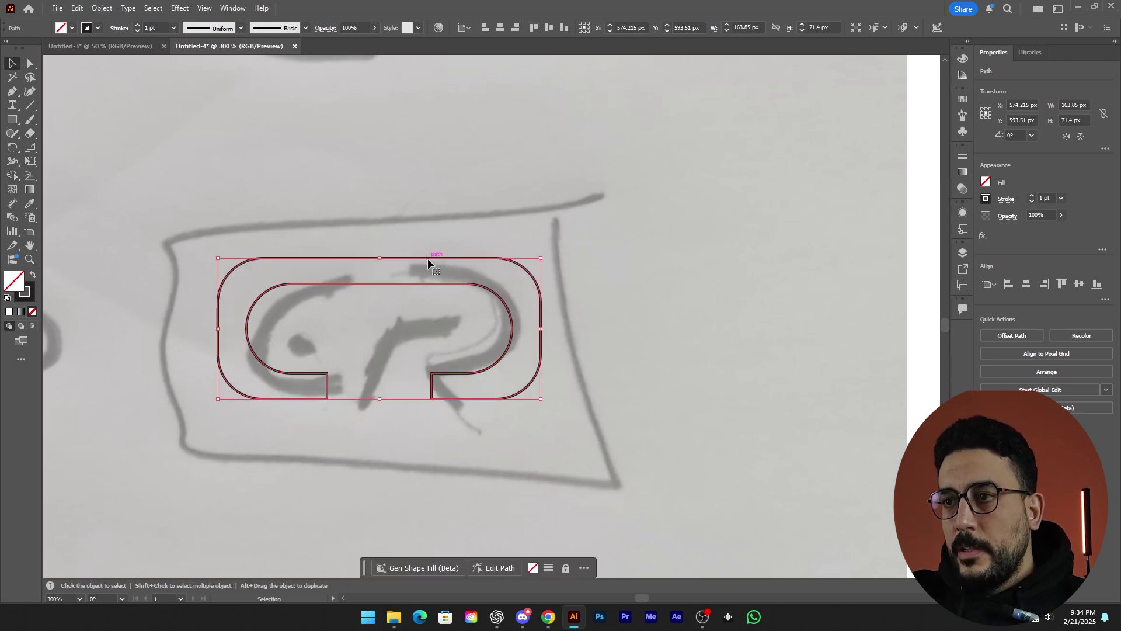
drag(428, 263, 439, 258)
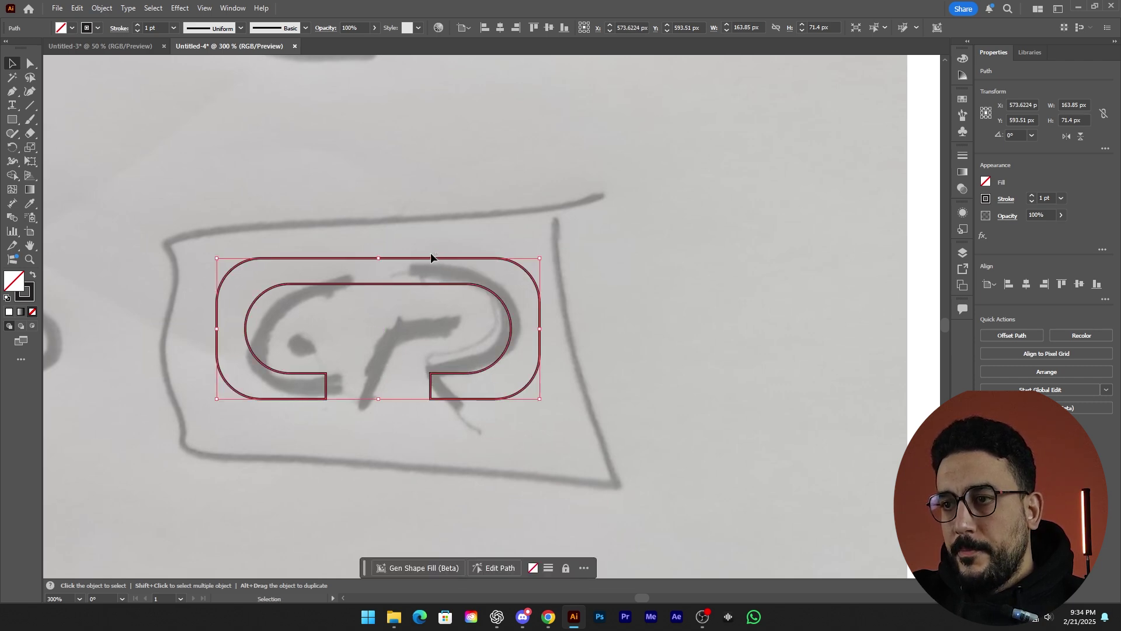
drag(431, 258, 425, 258)
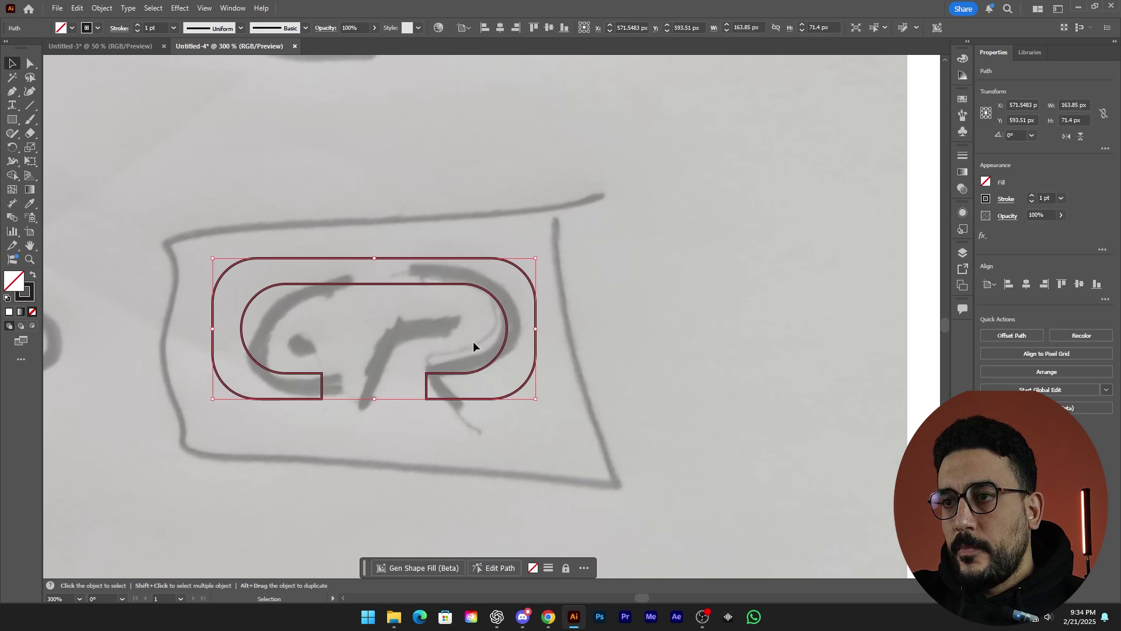
Draw a rectangle about 43 × 13 px over the sketched horizontal bar inside the headset outline
key(m)
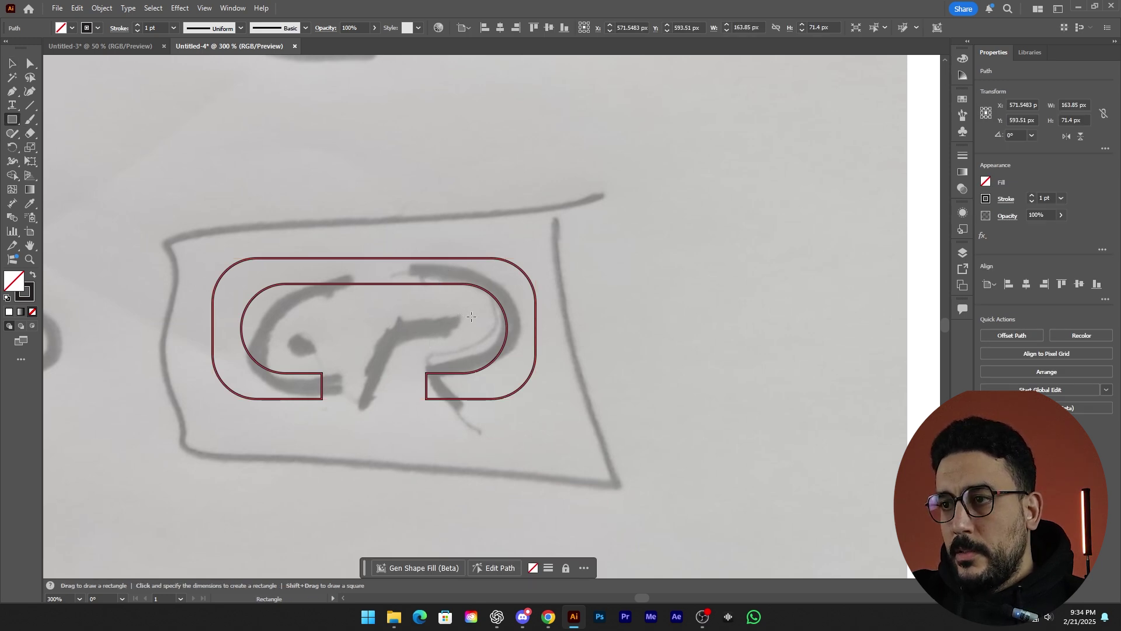
mouse_move(471, 316)
mouse_down()
mouse_move(397, 327)
mouse_move(376, 343)
mouse_move(386, 336)
mouse_up()
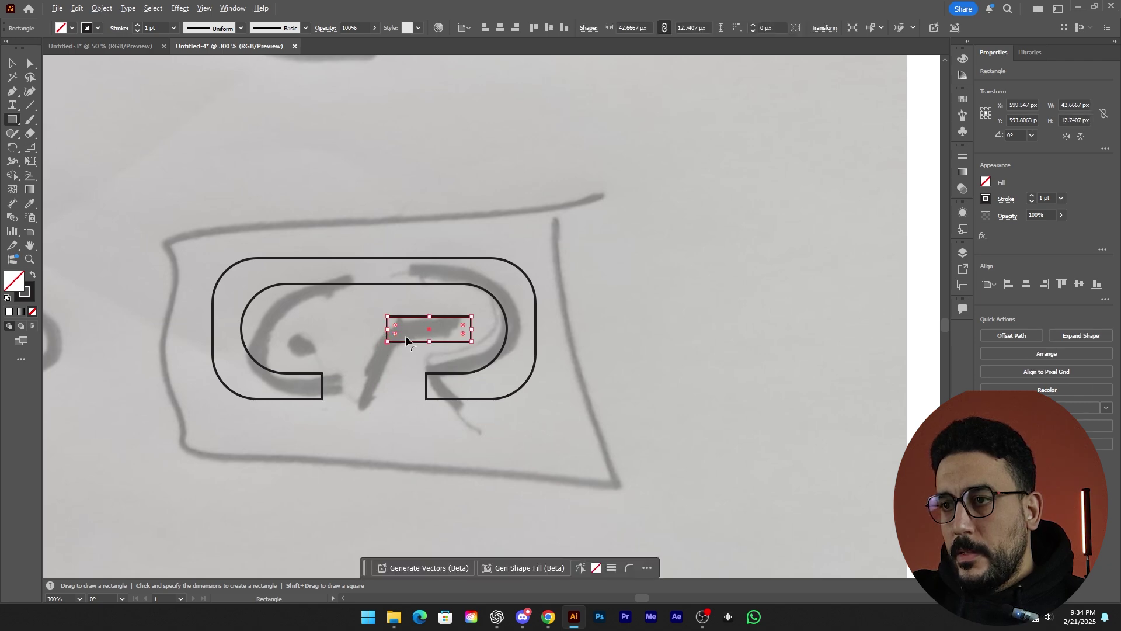
key(alt+v)
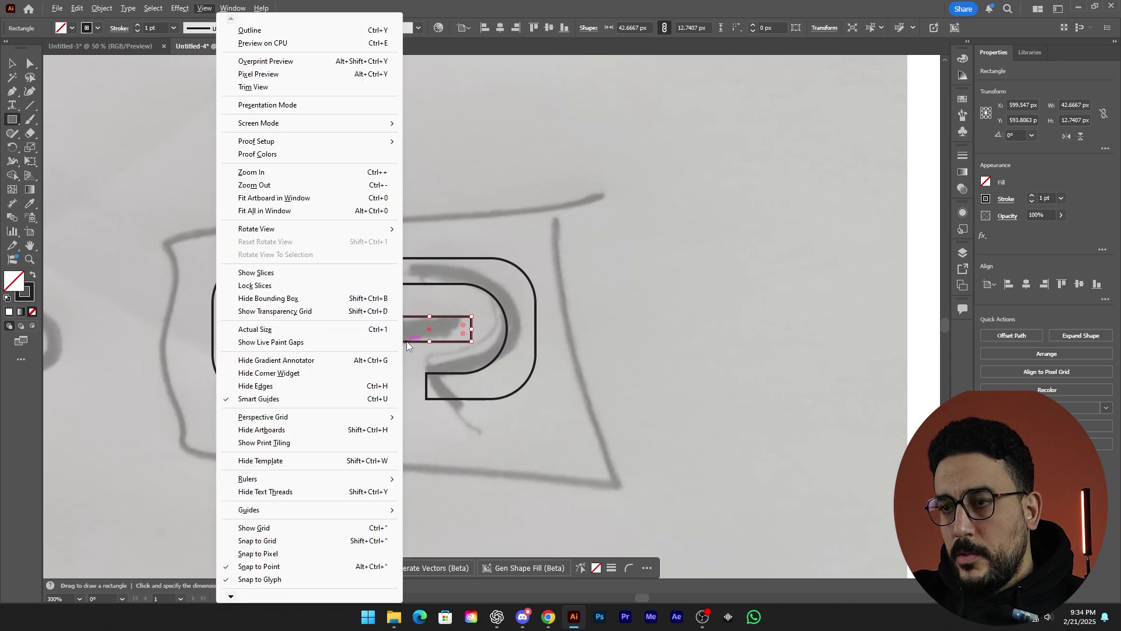
key(Escape)
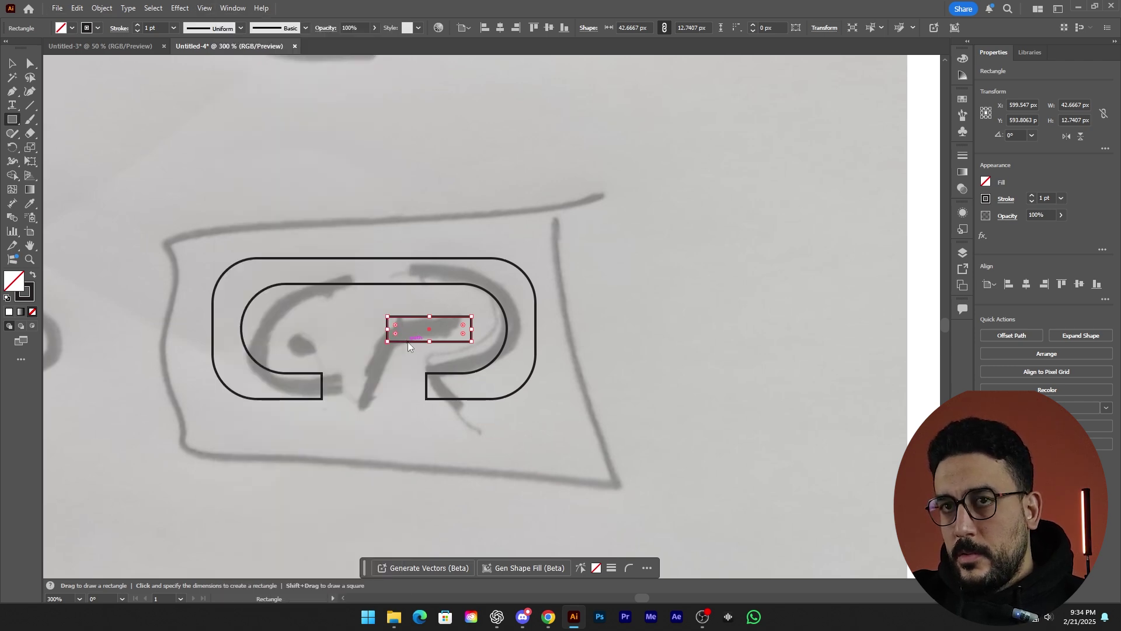
Duplicate the bar rectangle, place the copy below the headset outline and fully round its corners to about 6.37 px
key(v)
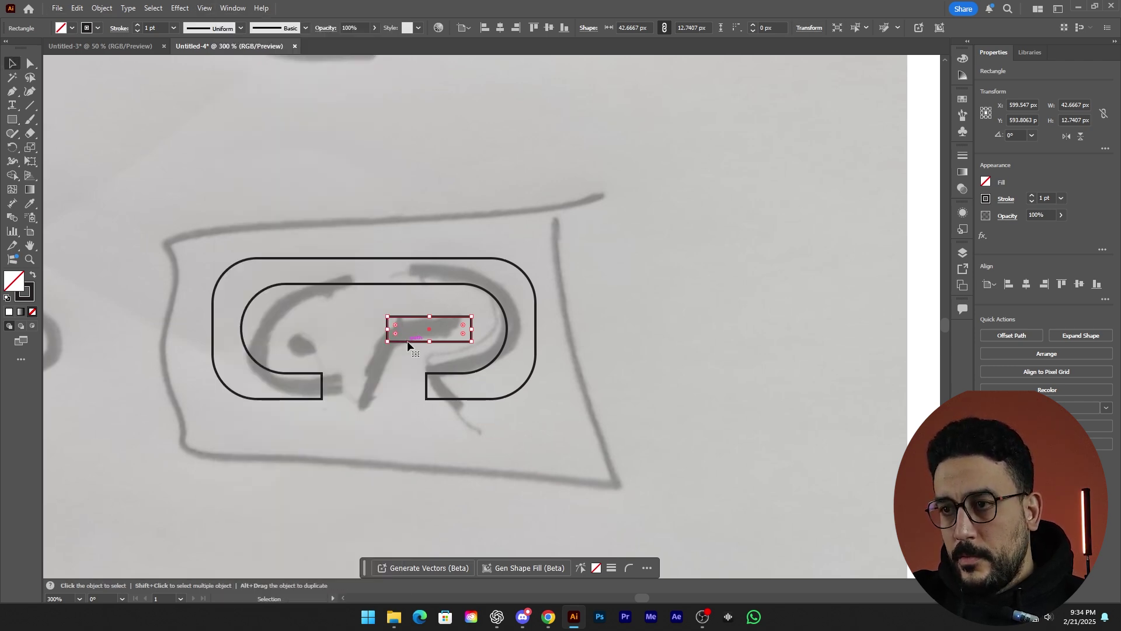
drag(408, 345, 381, 353)
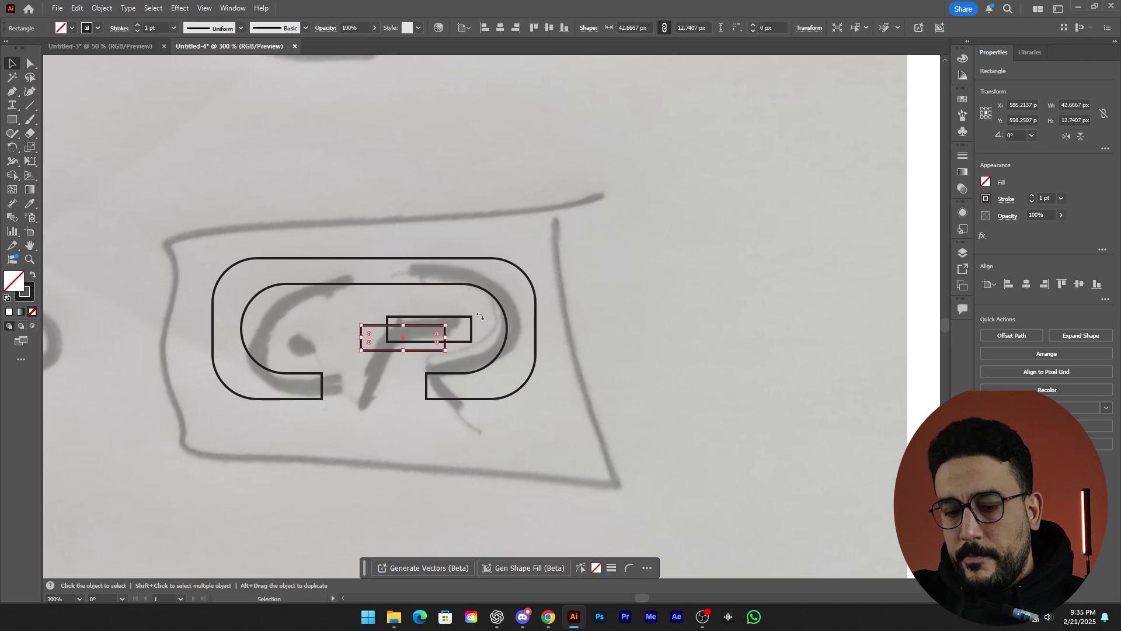
key(a)
key(v)
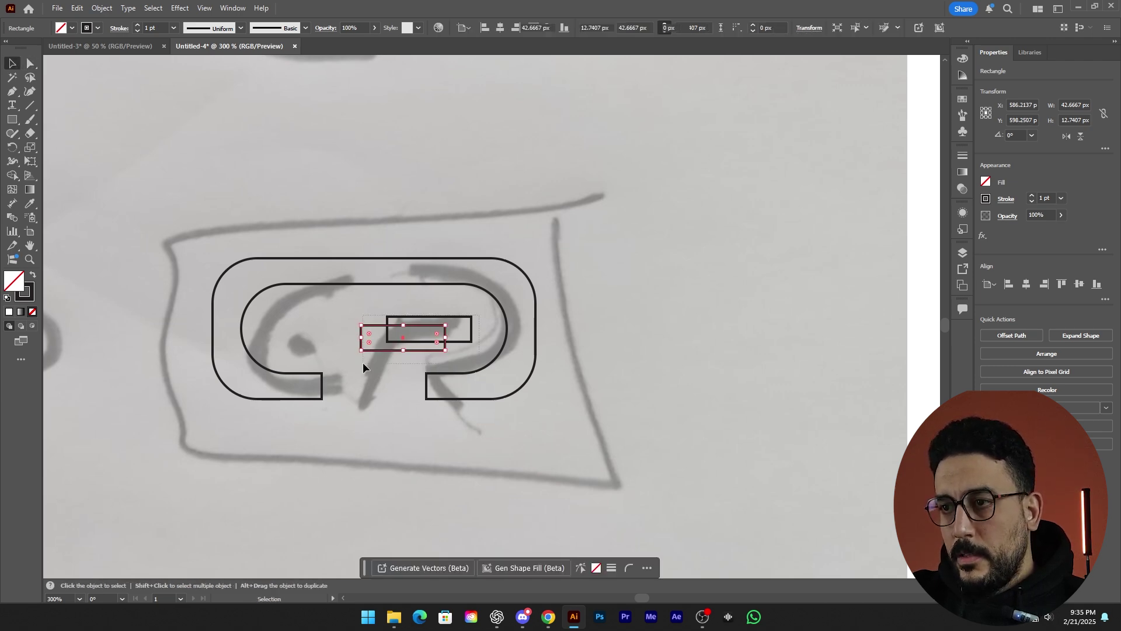
shift+click(450, 343)
drag(394, 352, 360, 455)
click(377, 387)
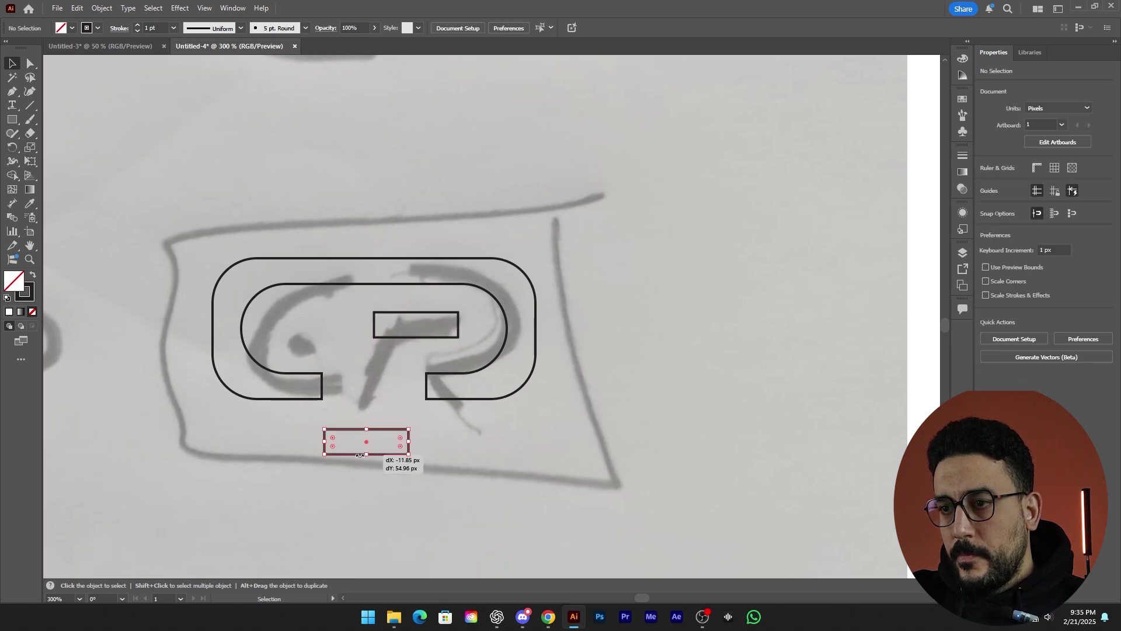
Fully round the original bar and shift it right, and tilt the rounded copy about 56° over the headset's lower gap
click(409, 338)
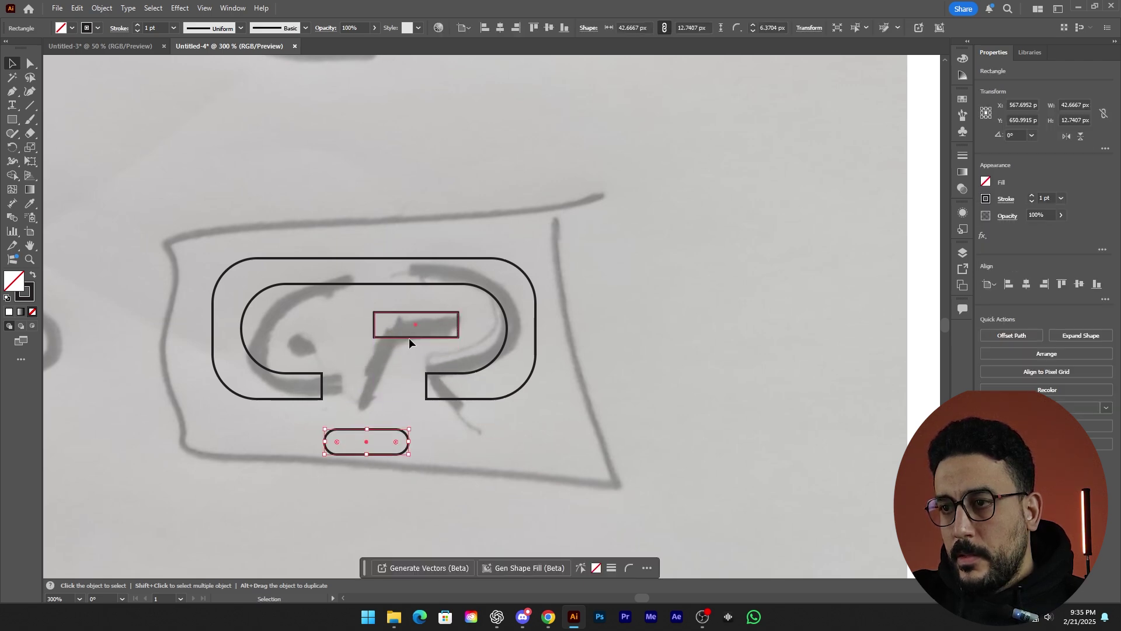
drag(428, 326, 455, 339)
drag(397, 430, 381, 320)
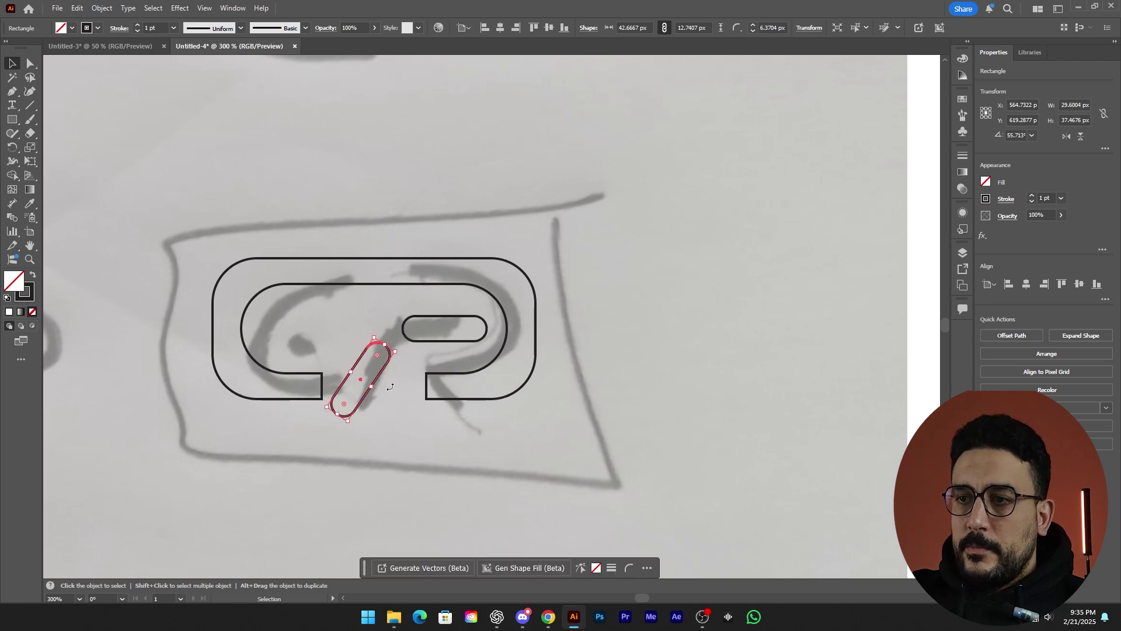
click(450, 466)
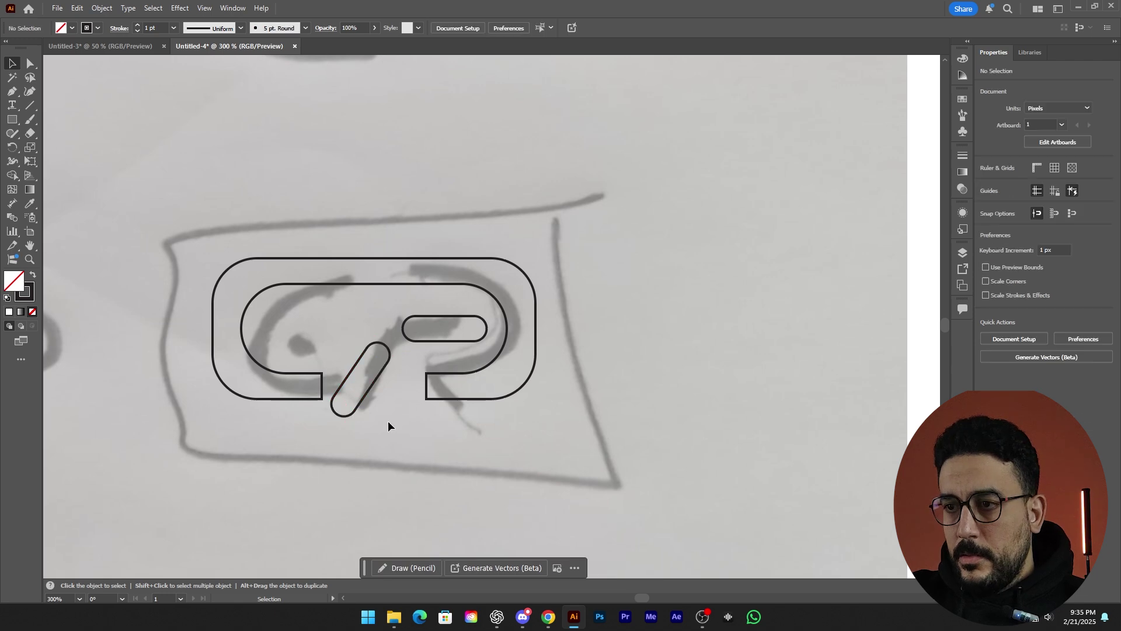
Tilt the diagonal bar to about 62°, overlap its upper end with the horizontal bar's left end and lengthen it below the headset
drag(365, 400, 401, 389)
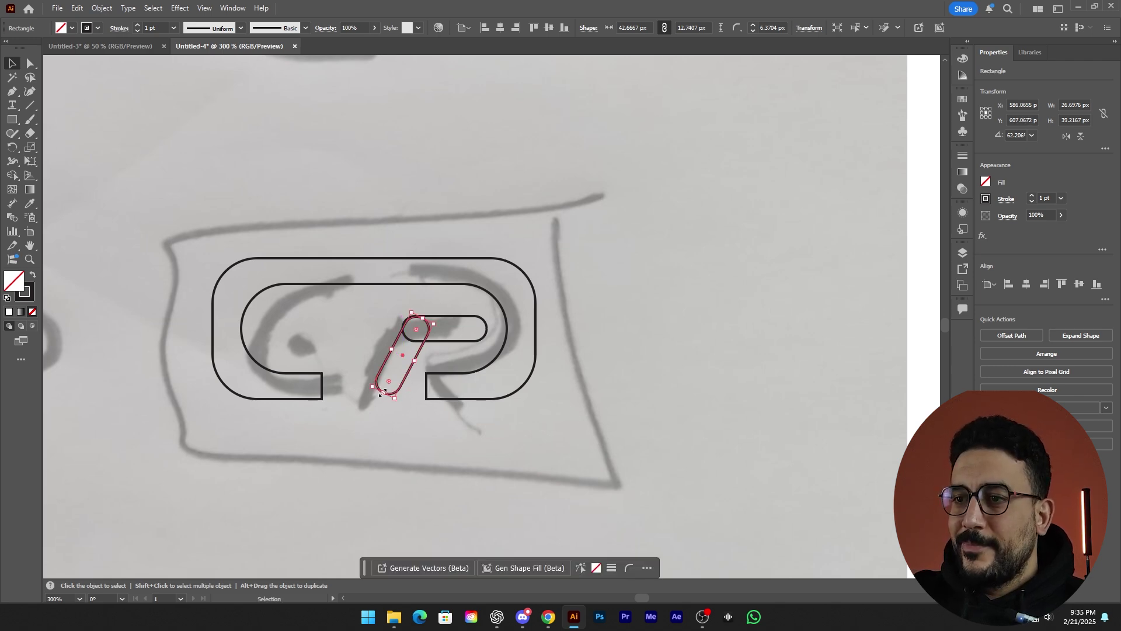
drag(384, 393, 363, 432)
click(407, 331)
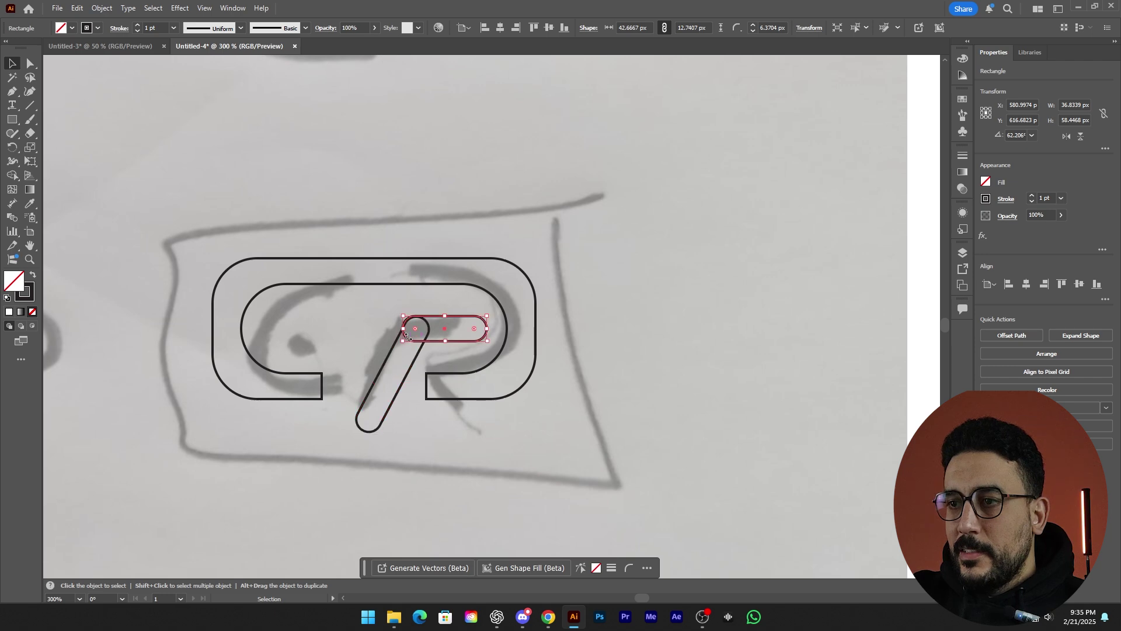
Shift the horizontal and diagonal bars left over the sketched stroke and shorten the diagonal bar to about 62 px
drag(407, 331, 400, 354)
click(453, 351)
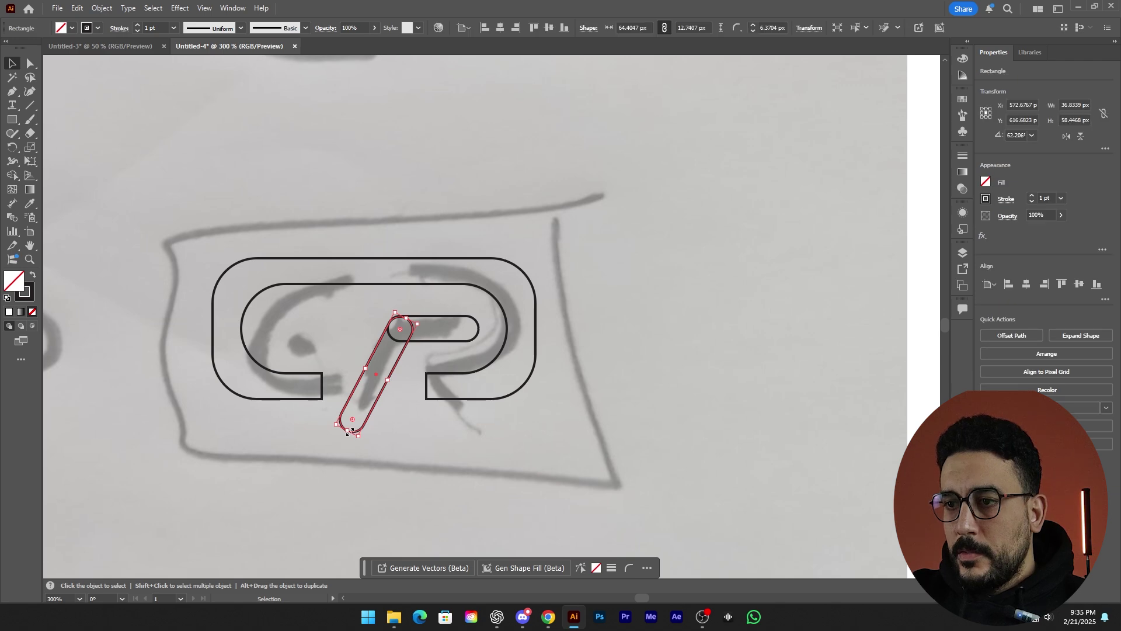
drag(350, 428, 375, 385)
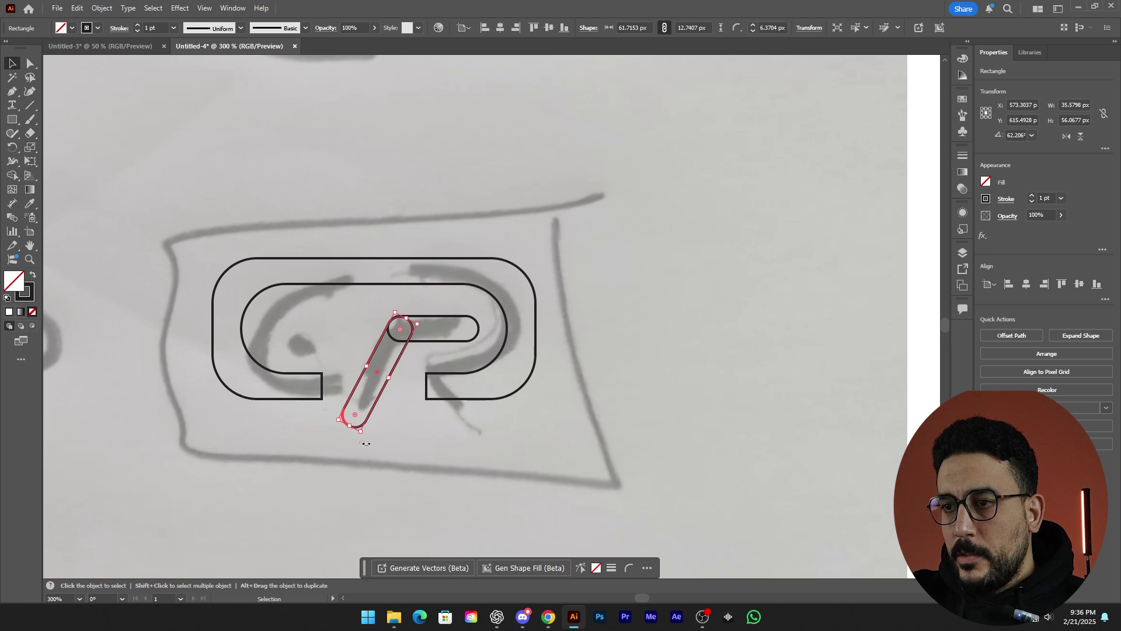
click(363, 441)
click(358, 430)
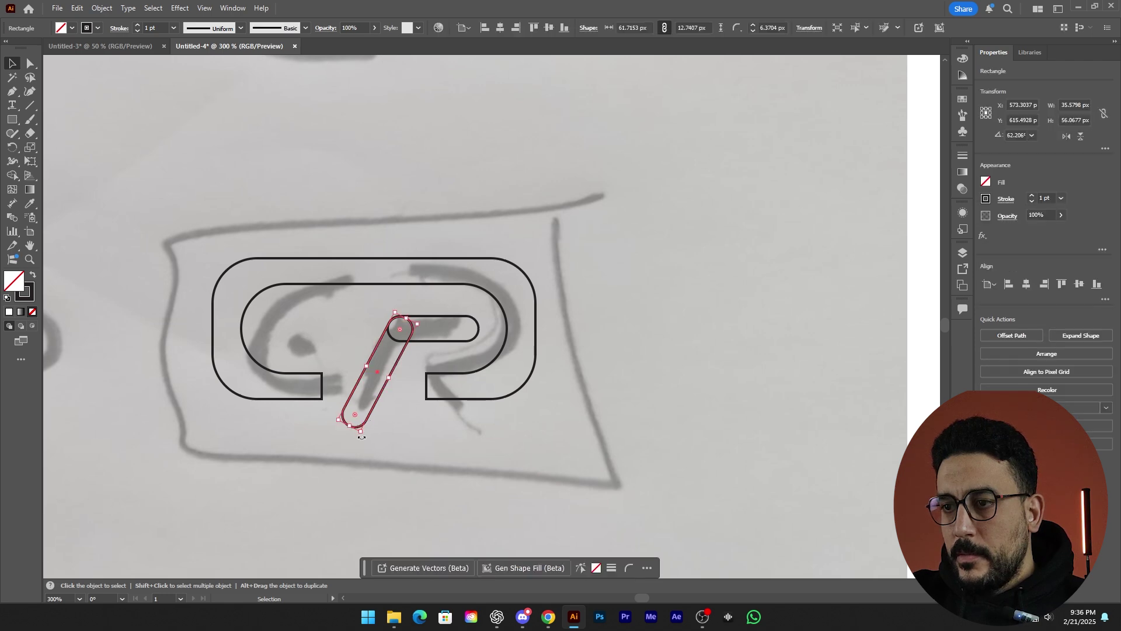
Tilt the diagonal bar to about 67.5° and align its upper end with the horizontal bar's rounded left end
drag(358, 430, 385, 404)
scroll(420, 363, up, 5)
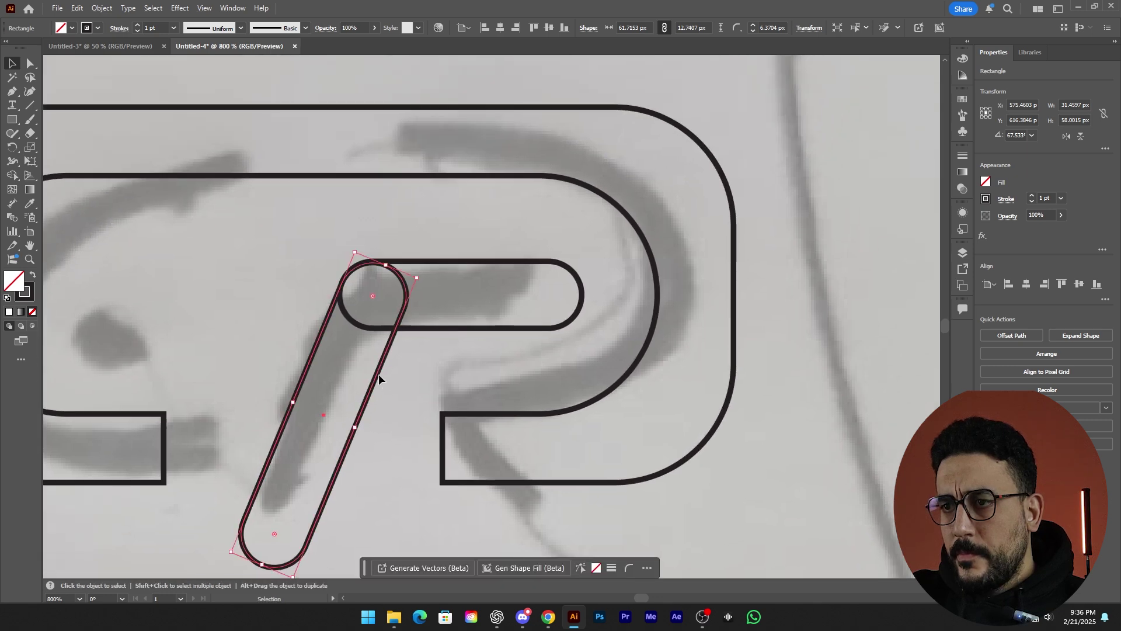
drag(378, 373, 377, 373)
click(391, 444)
scroll(391, 444, down, 5)
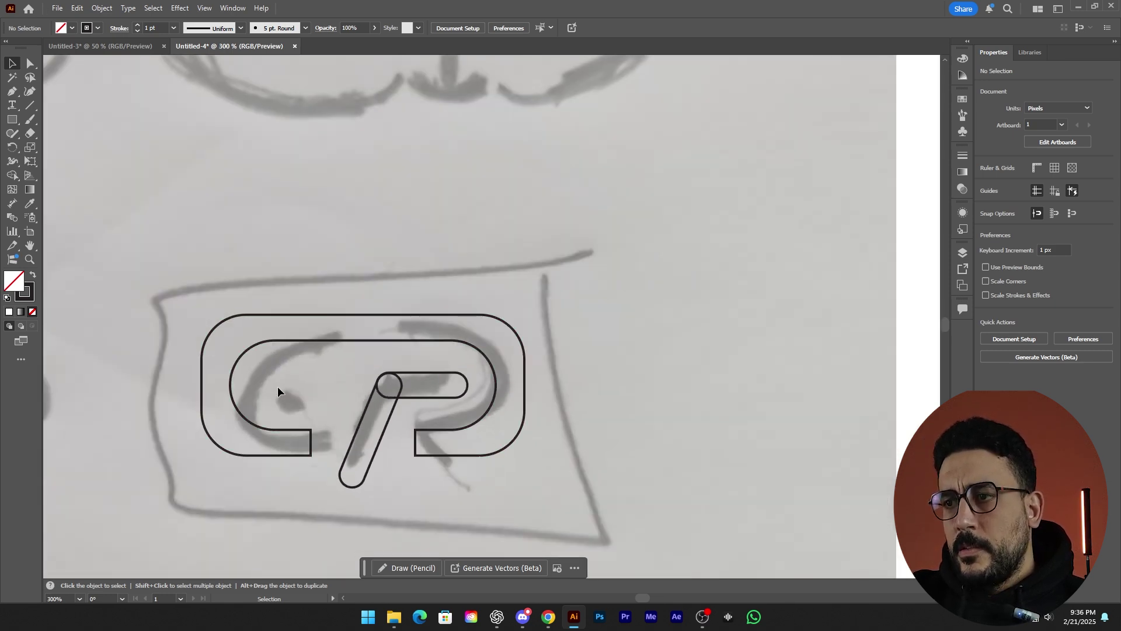
Merge the horizontal and diagonal bars into one bent stroke with the Shape Builder
key(a)
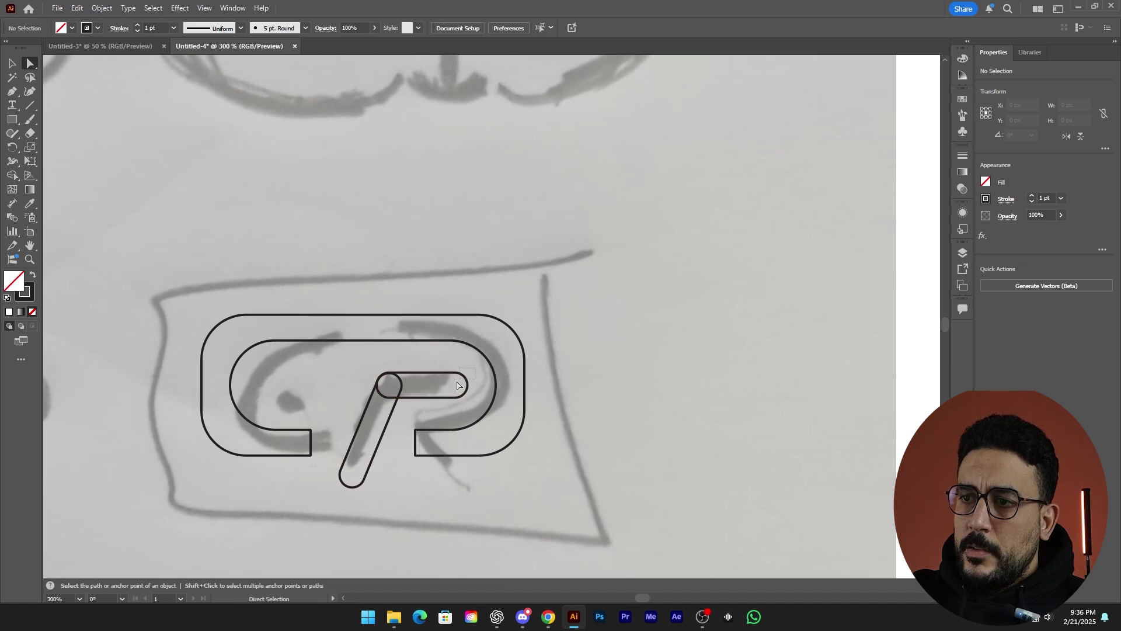
click(360, 426)
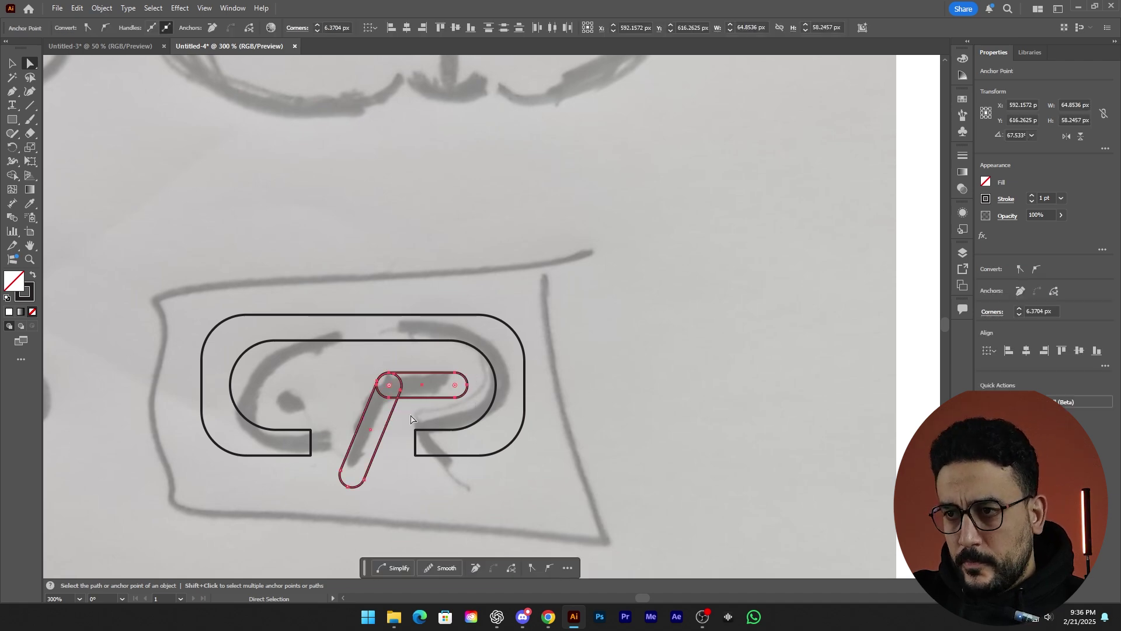
key(shift+m)
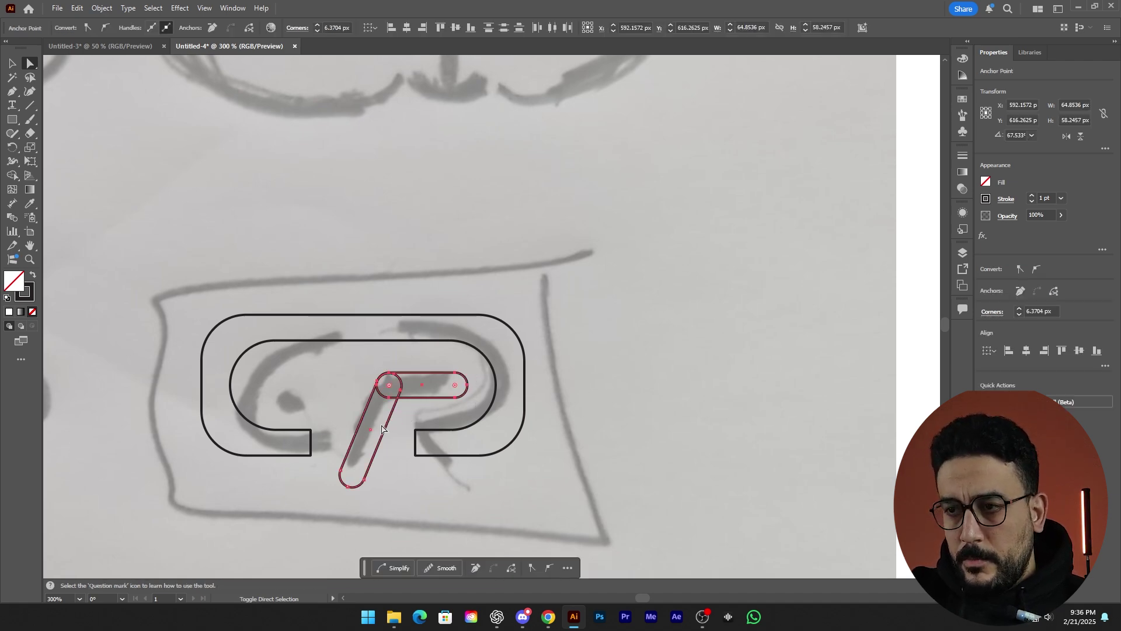
drag(385, 418, 424, 391)
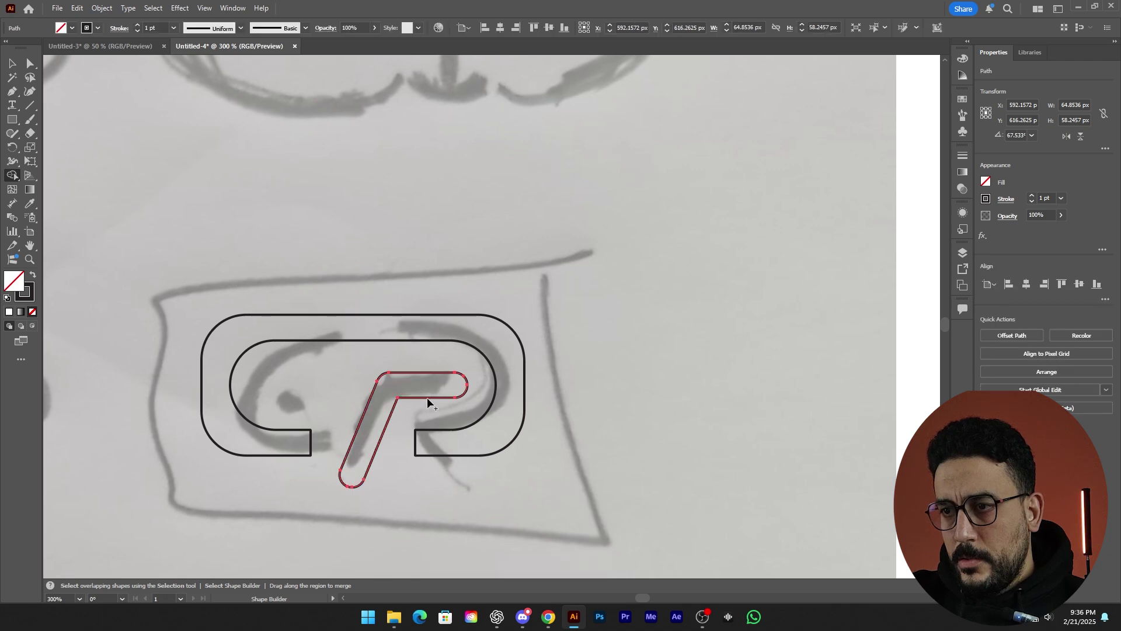
Round the inner corner of the merged bent stroke to a radius of about 6.48 px
key(a)
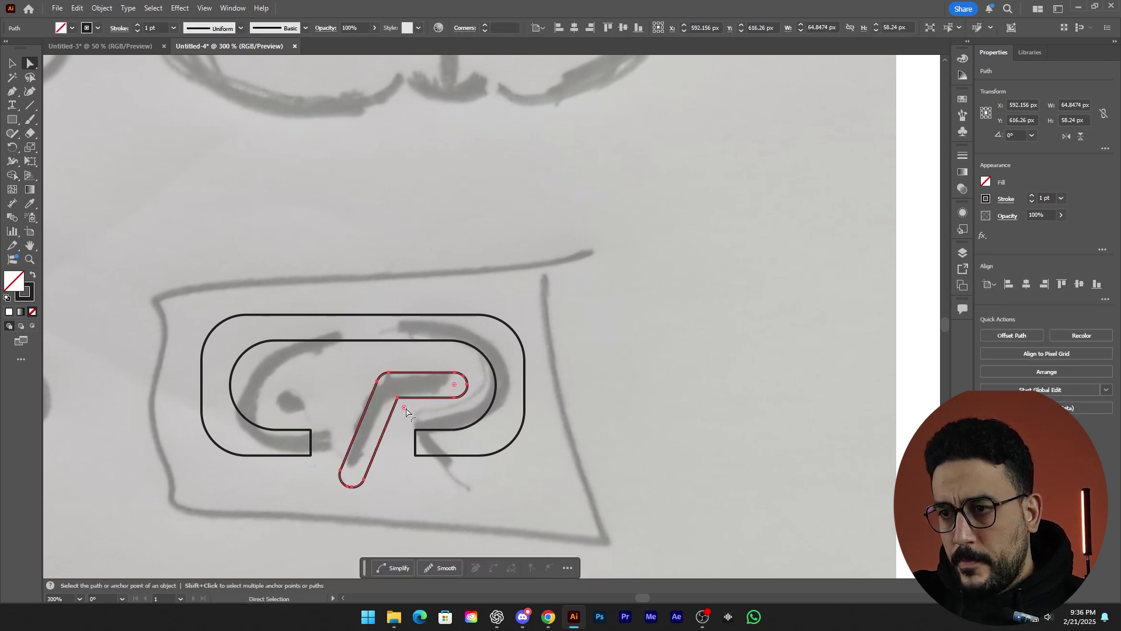
click(397, 397)
drag(404, 407, 408, 417)
click(404, 503)
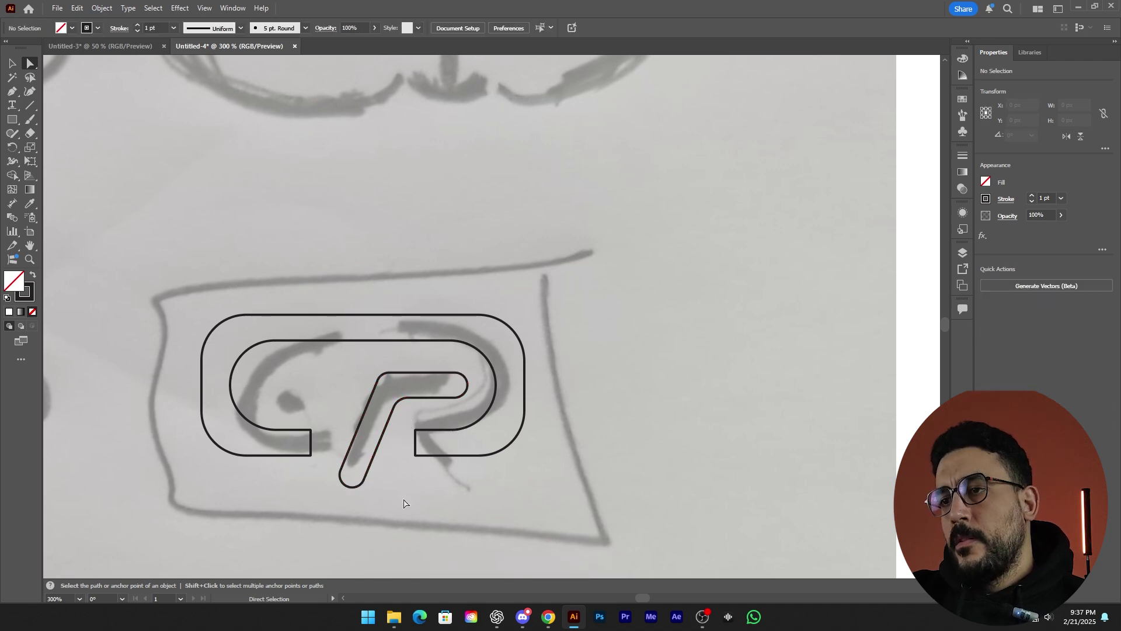
click(397, 402)
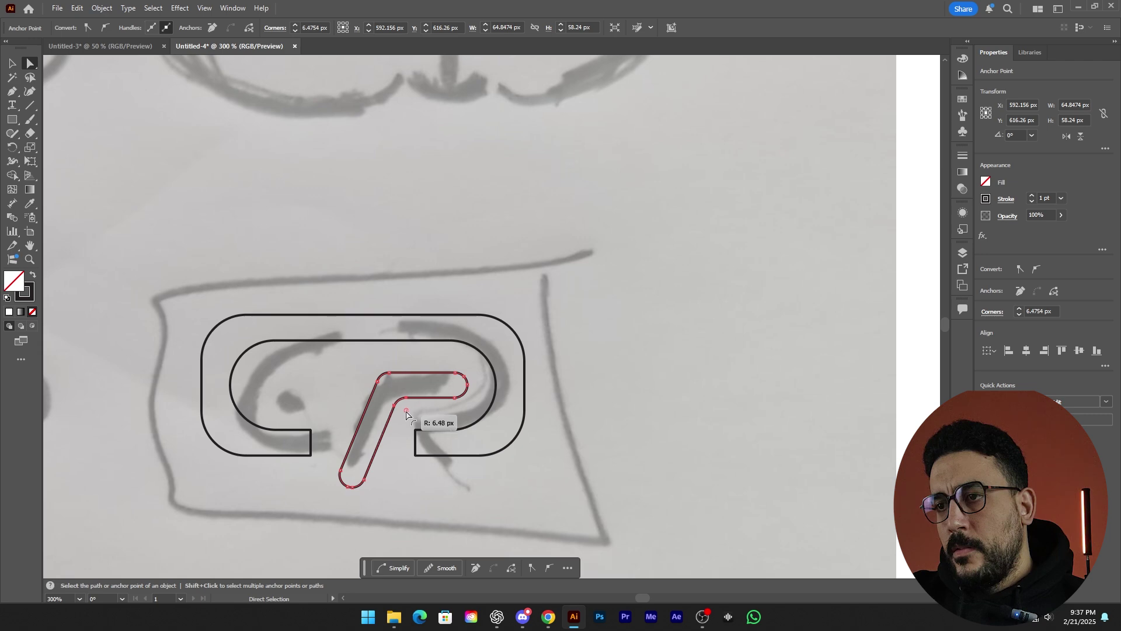
click(352, 465)
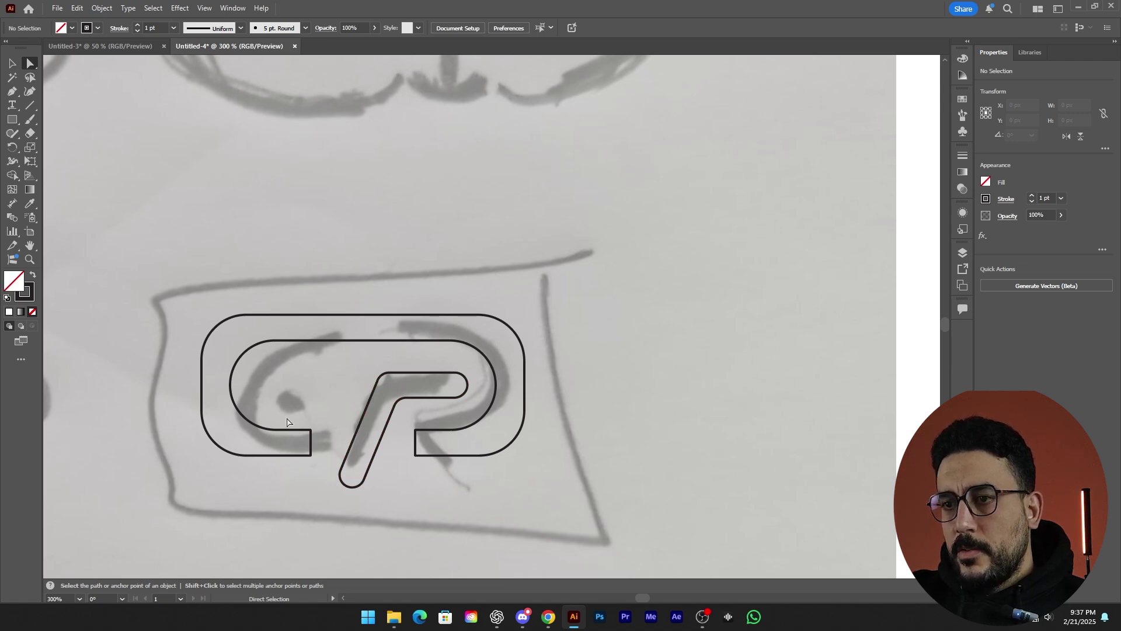
Draw a rectangle about 17 × 13 px, place it over the sketched eye dot, fully round its corners and tilt it to about 297°
key(m)
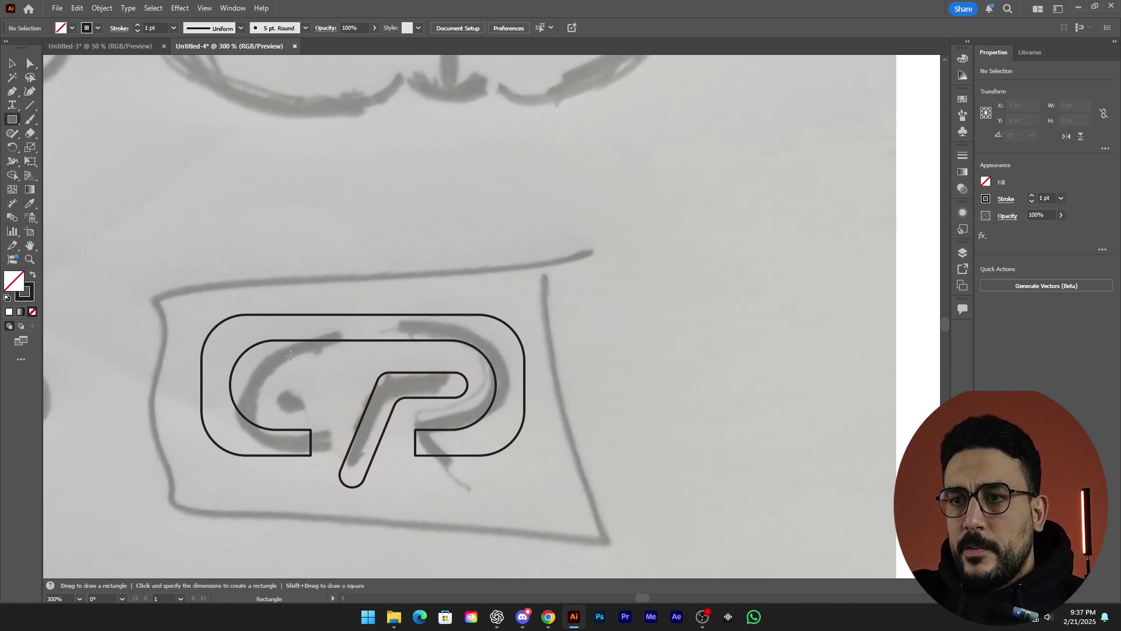
drag(448, 373, 416, 397)
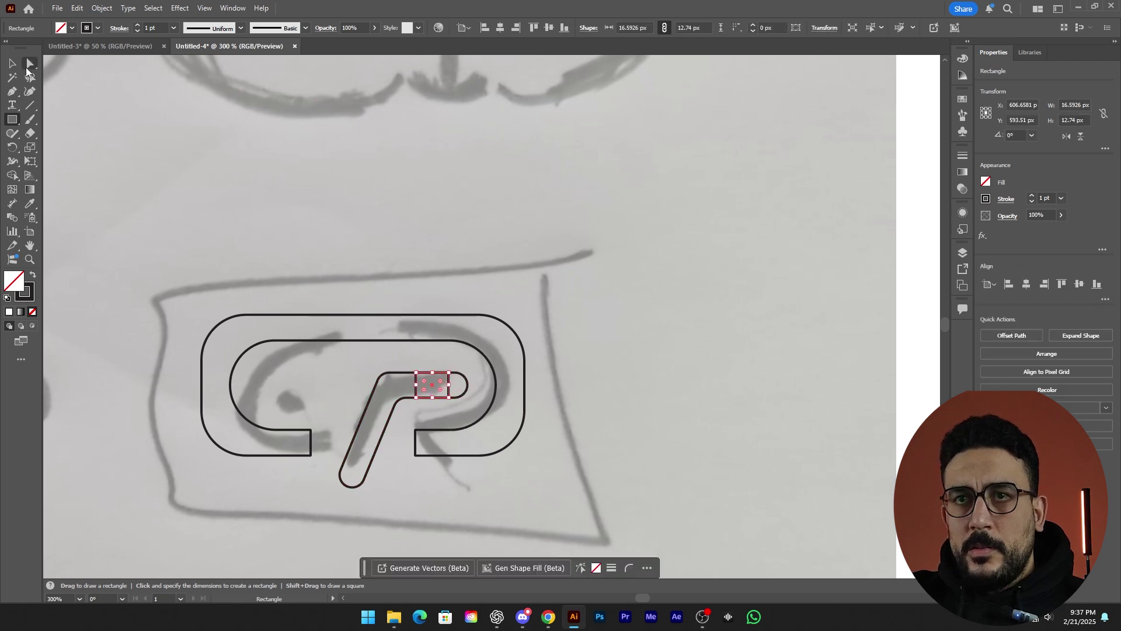
click(13, 63)
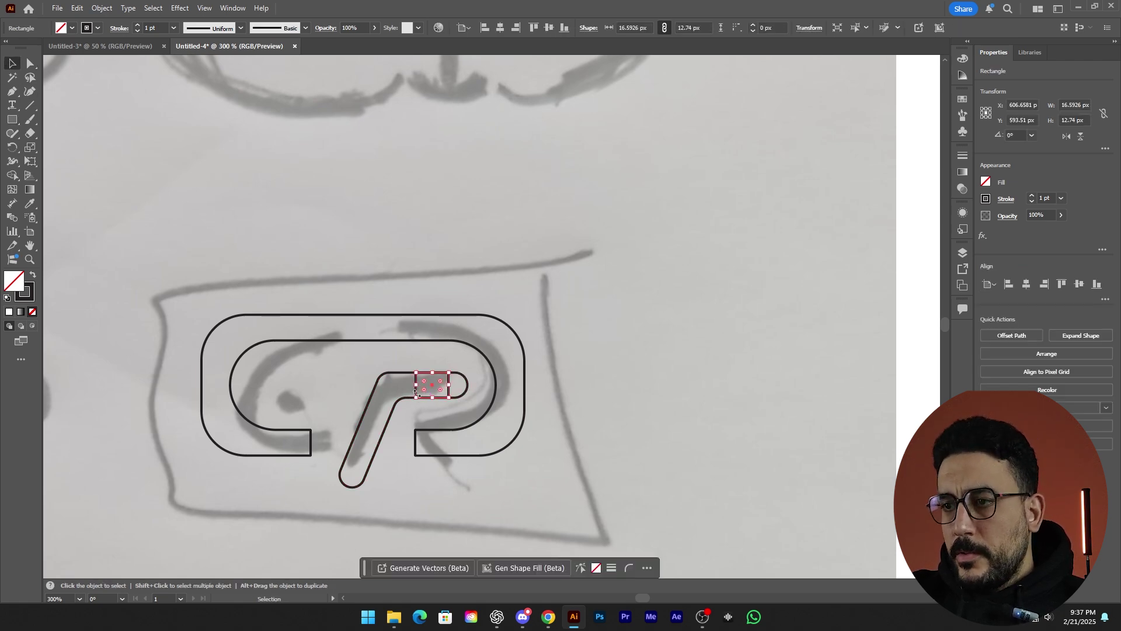
drag(424, 389, 255, 391)
click(306, 389)
click(286, 404)
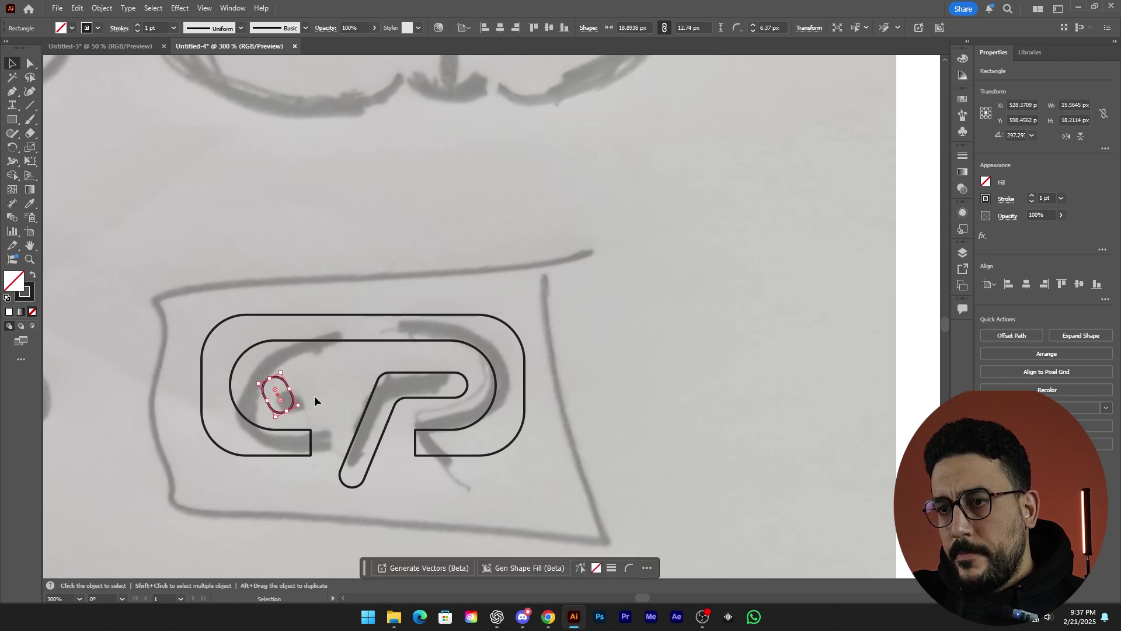
Enlarge the eye pill to about 20.6 × 13.7 px and set its tilt to 300°
click(314, 401)
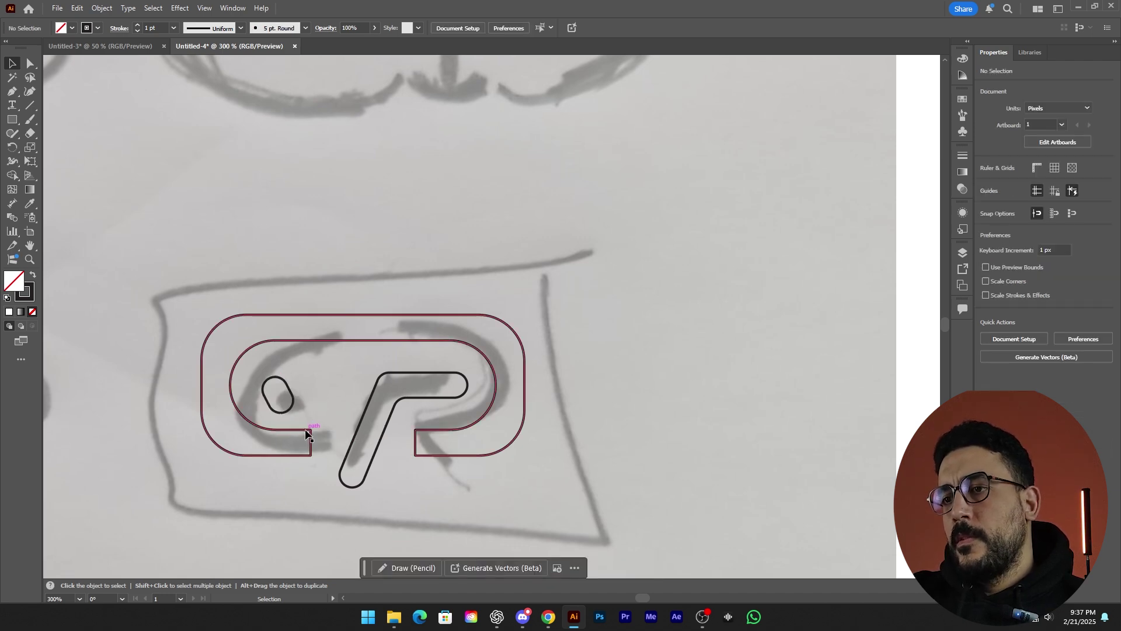
click(281, 399)
drag(297, 406, 307, 410)
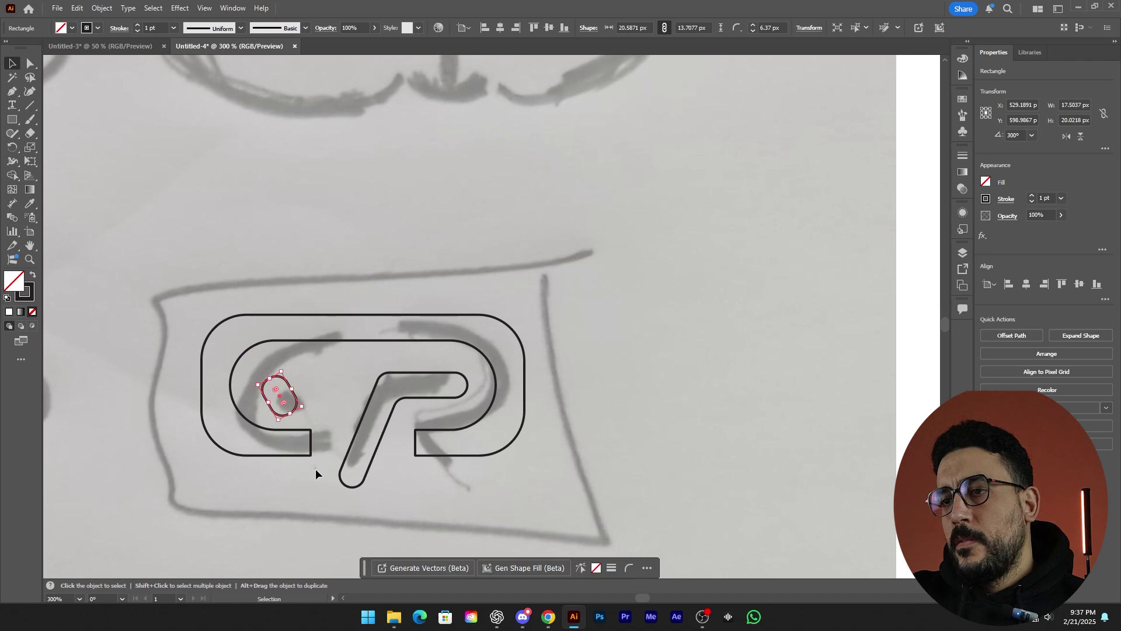
click(351, 531)
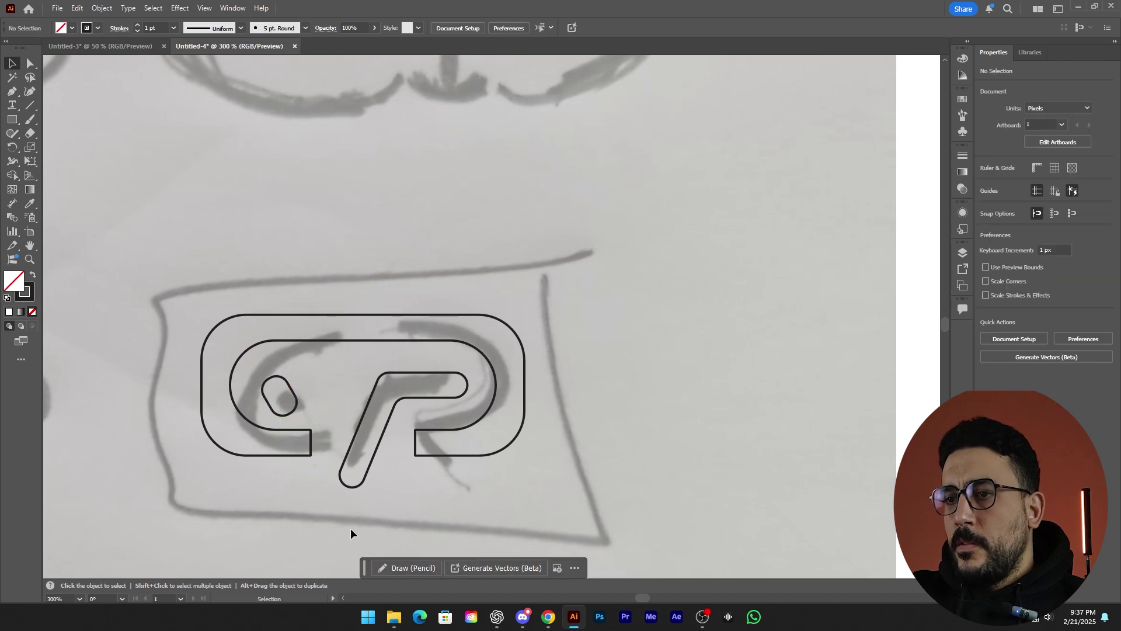
Raise the eye pill to line up with the bent stroke's top edge and readjust its tilt to 300°
click(296, 408)
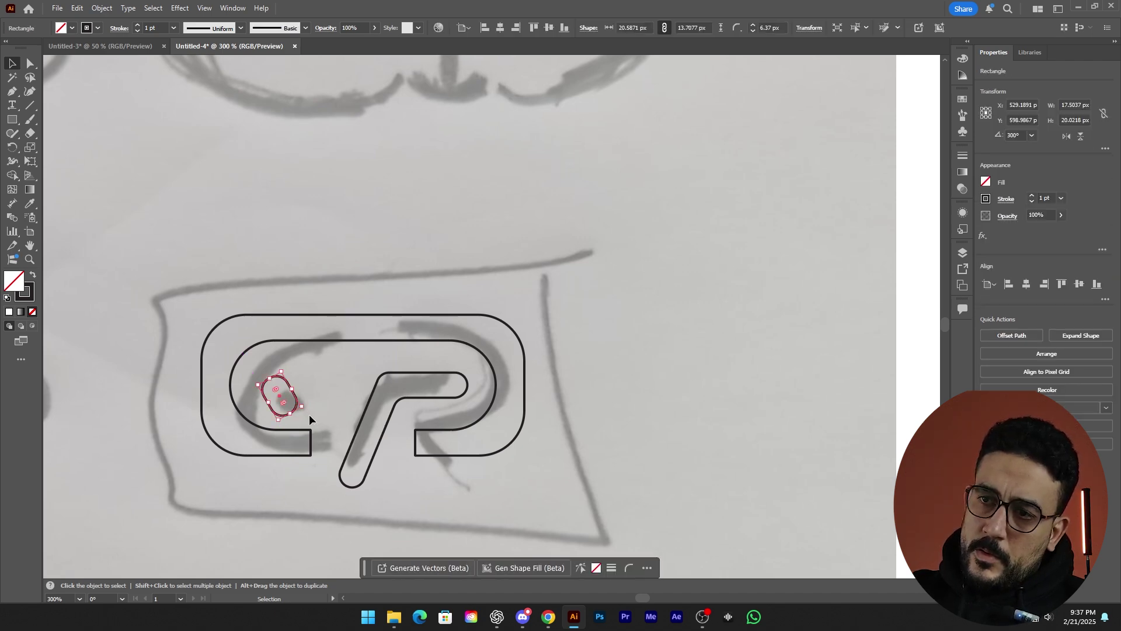
drag(307, 411, 313, 405)
click(391, 546)
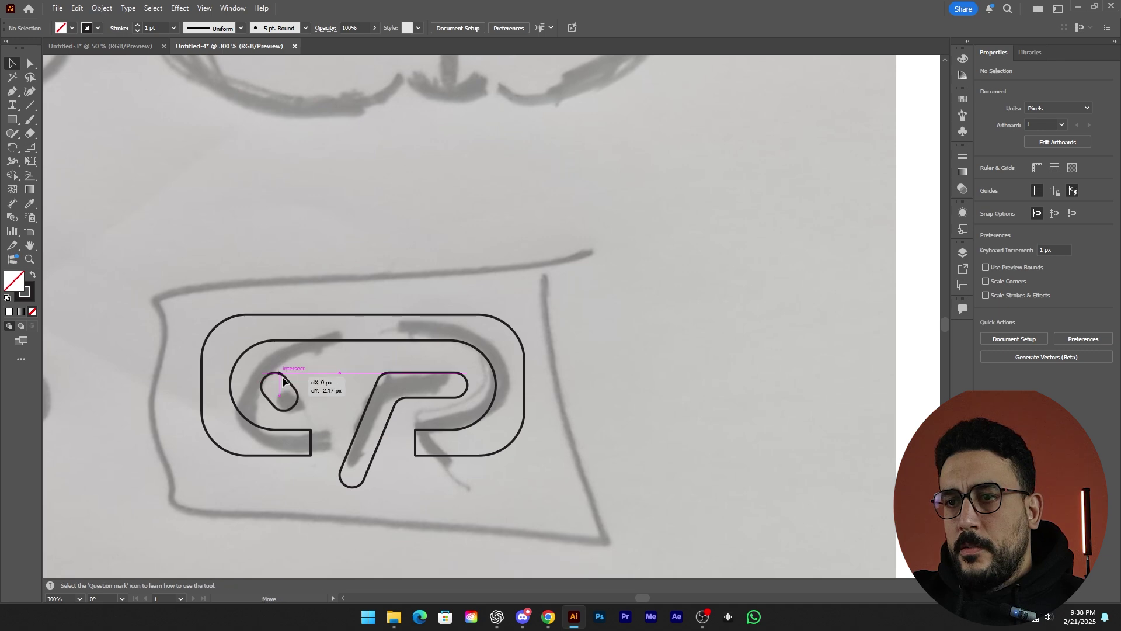
click(300, 399)
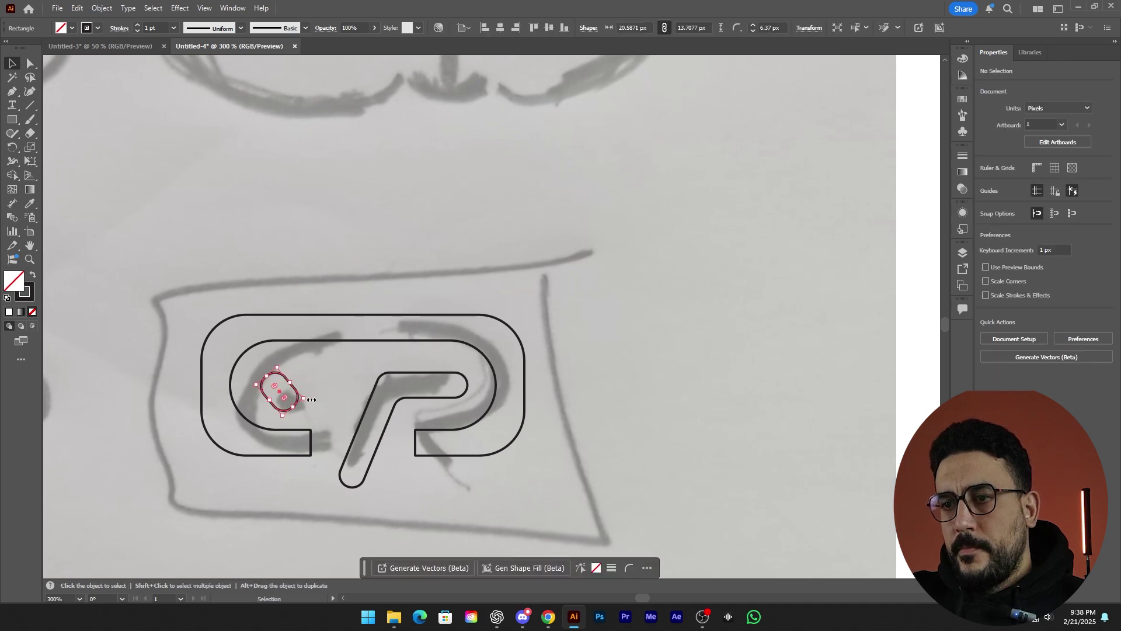
drag(309, 399, 311, 405)
click(439, 503)
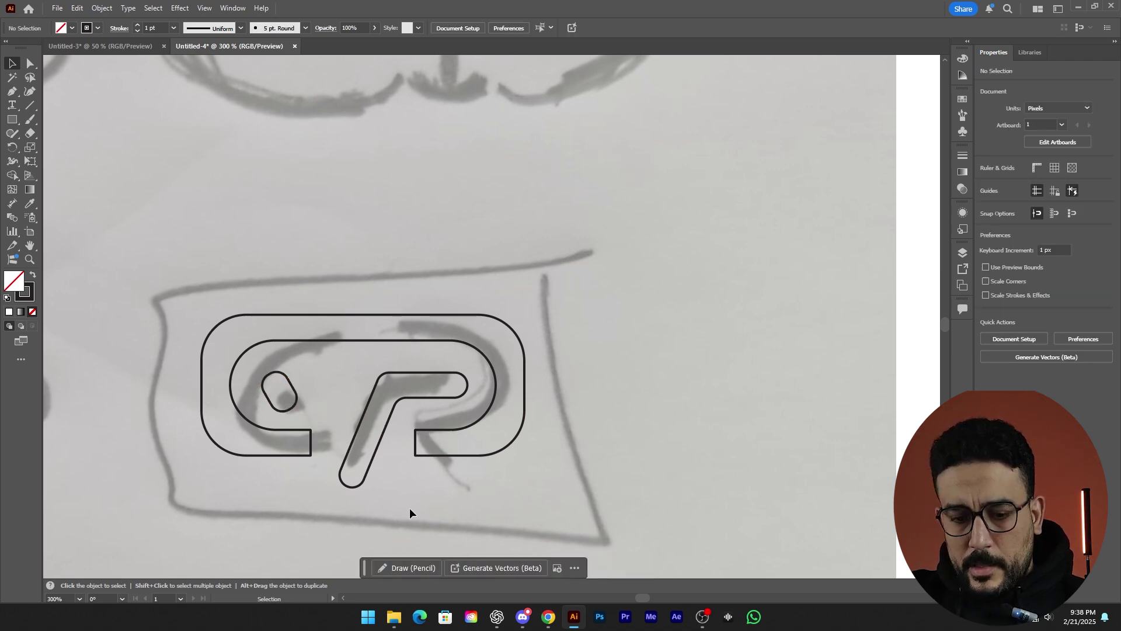
Round the corners of both headset outline ends at the lower gap to about 6.5 px
key(a)
click(415, 450)
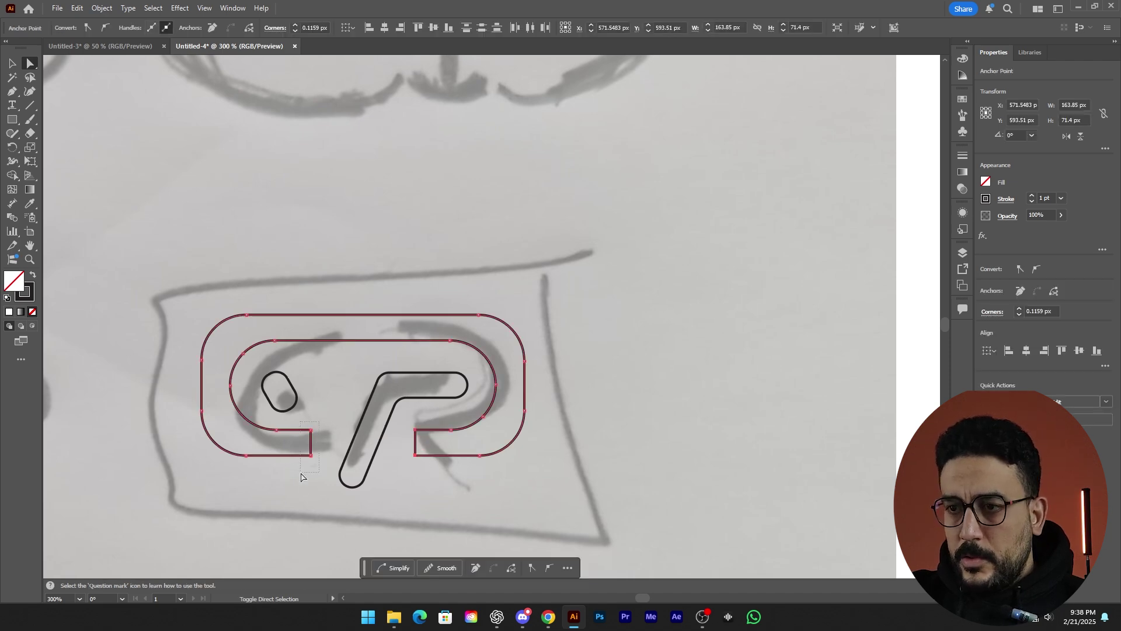
drag(301, 477, 303, 477)
drag(424, 438, 484, 454)
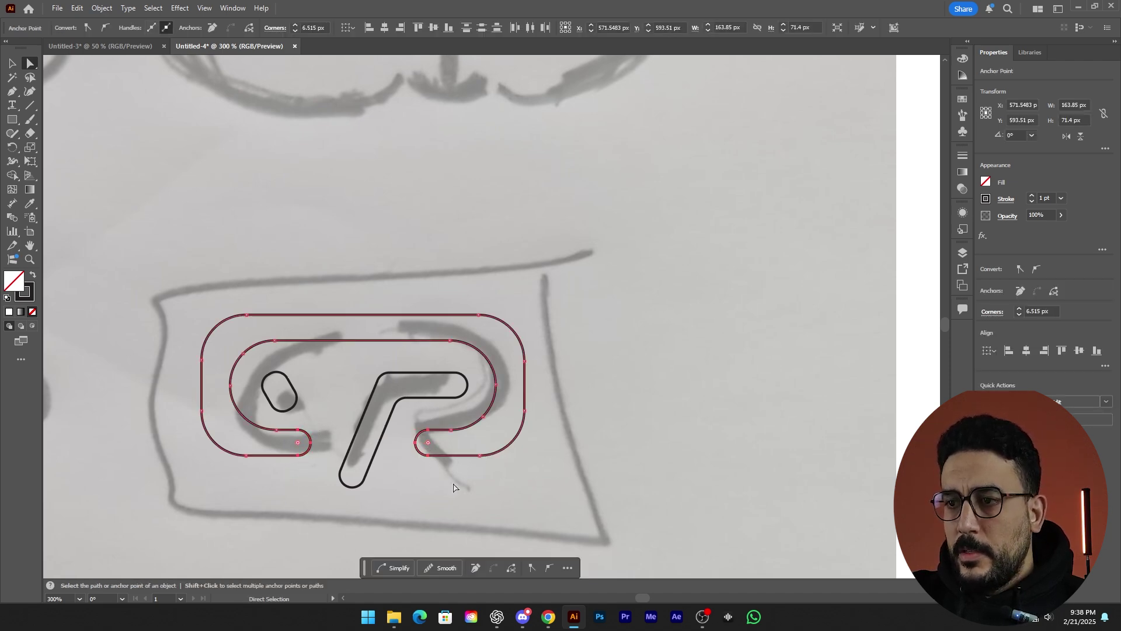
click(438, 500)
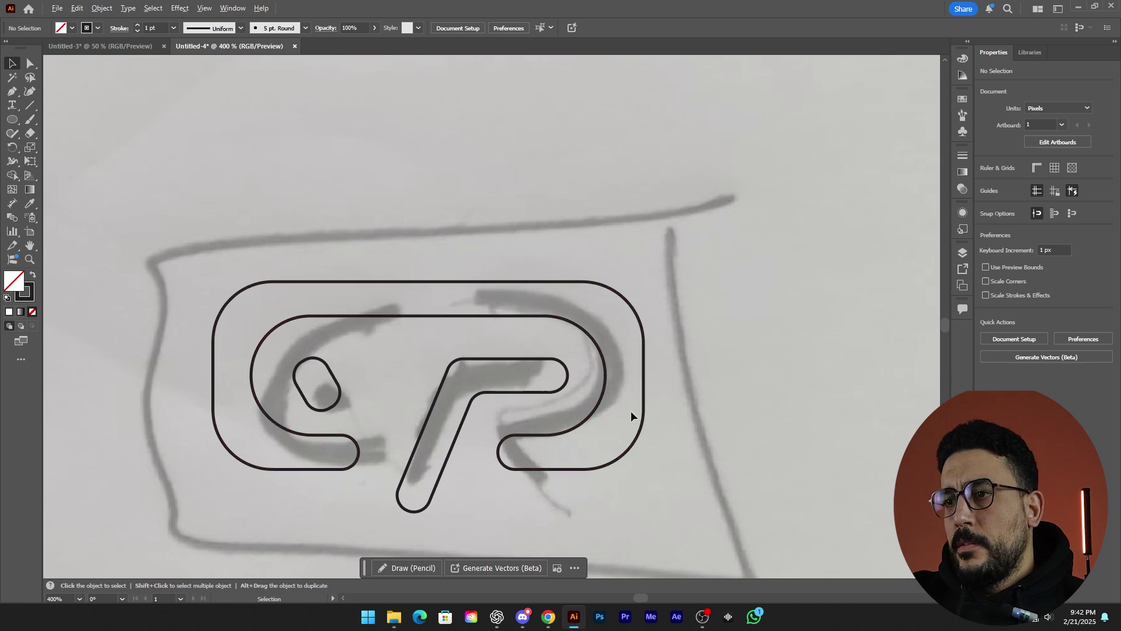
Duplicate the eye pill and place the copy over the headset outline's rounded end right of the gap
scroll(631, 411, down, 1)
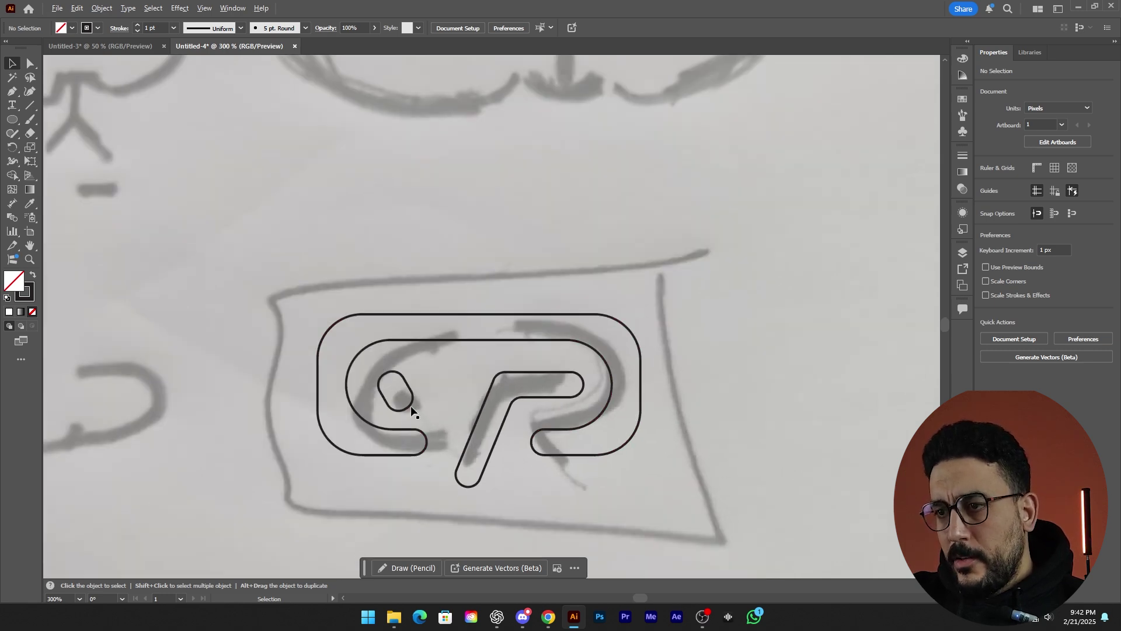
drag(412, 402, 565, 466)
click(599, 471)
scroll(571, 461, up, 3)
scroll(571, 464, up, 3)
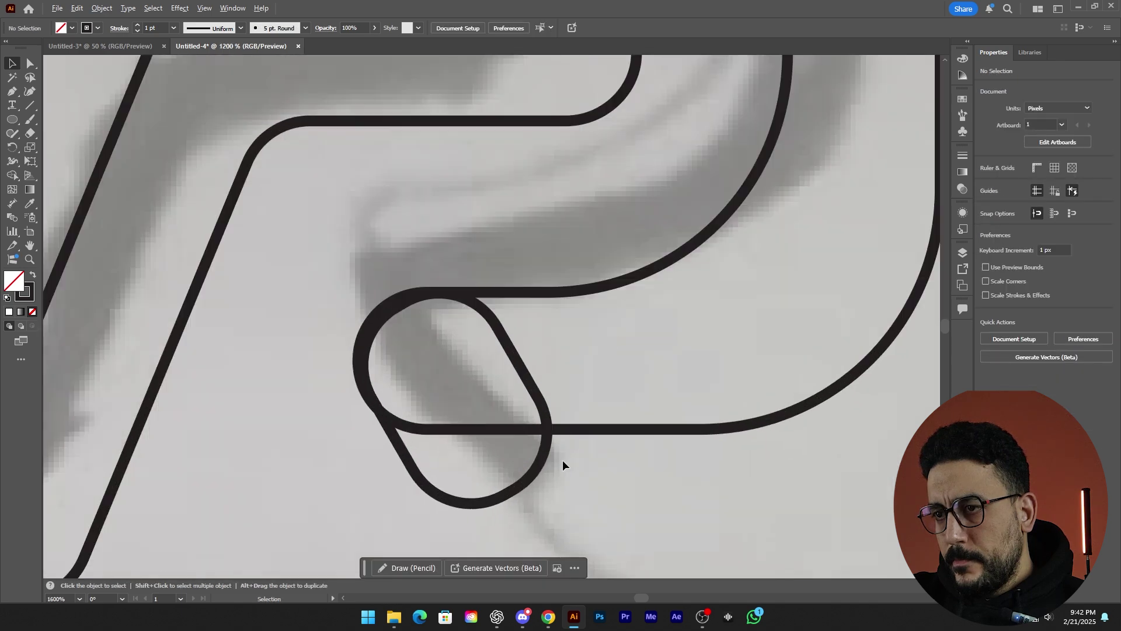
Lengthen the copied pill diagonally below the headset to about 29 px as the R's leg
click(533, 470)
drag(524, 481, 579, 532)
scroll(591, 524, down, 2)
click(573, 488)
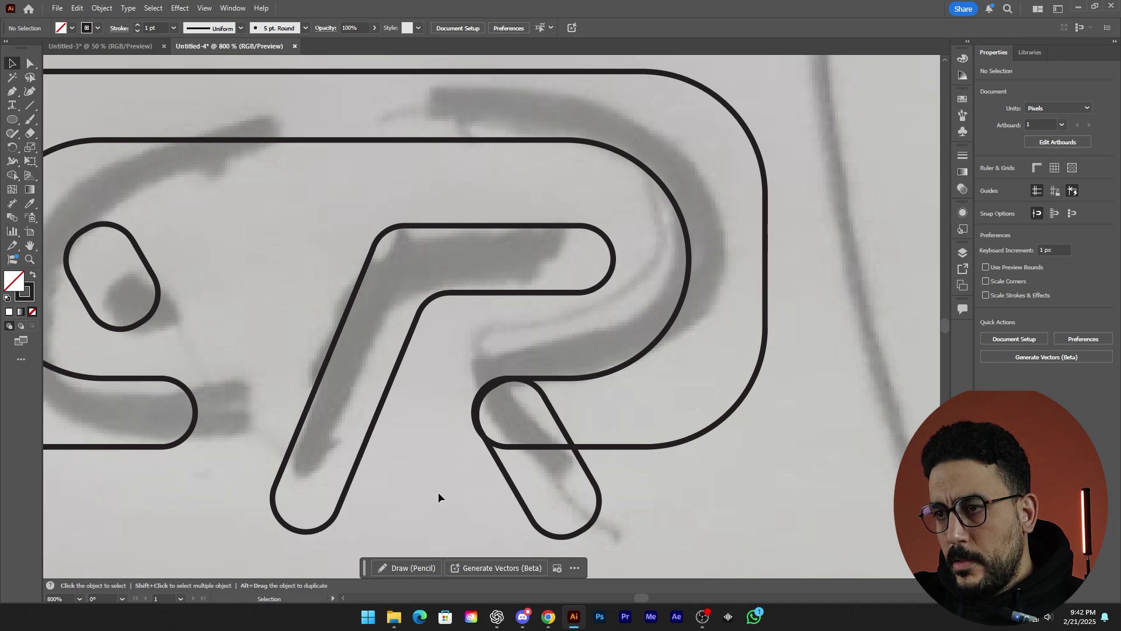
Try to merge the R's leg with the headset outline using the Shape Builder
key(ctrl+a)
key(shift+m)
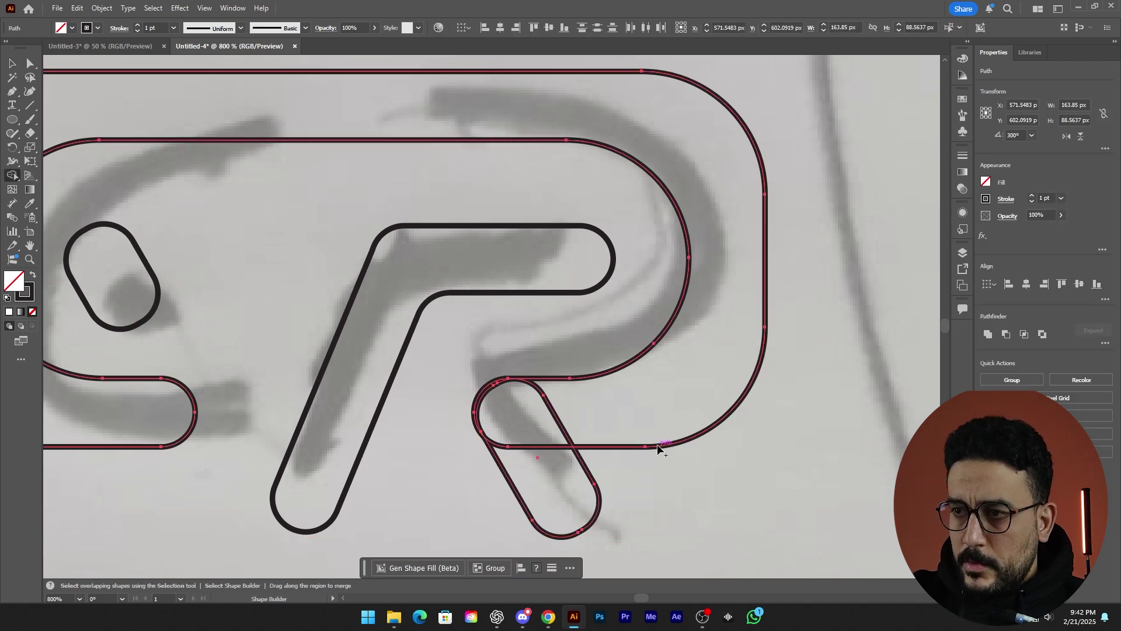
drag(560, 491, 588, 425)
scroll(484, 391, up, 3)
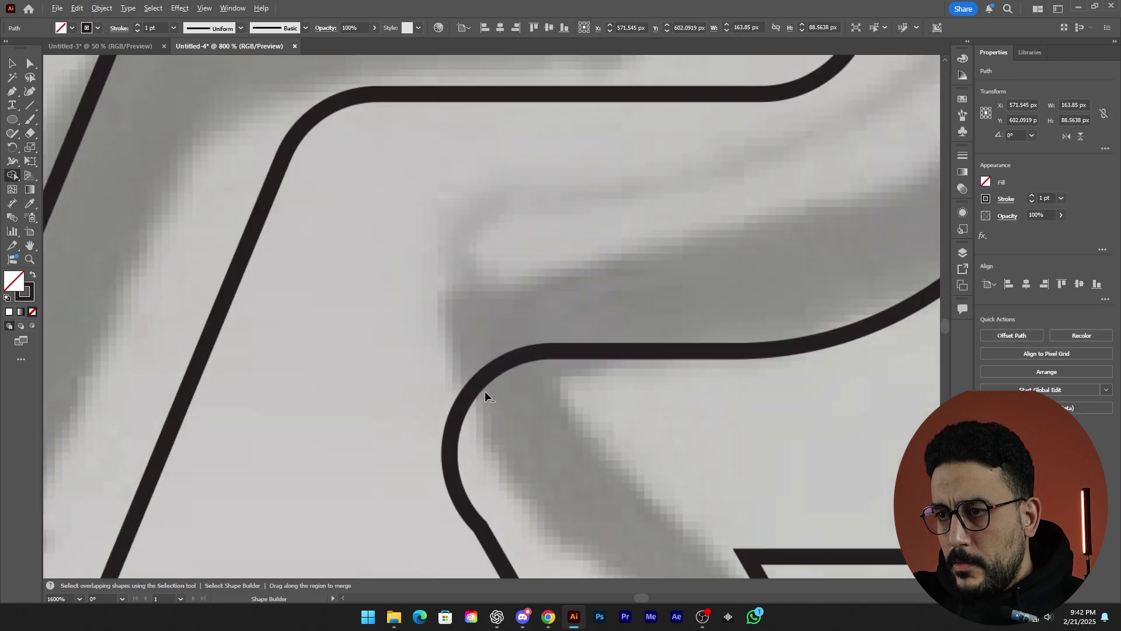
scroll(485, 391, down, 2)
Retry merging the R's leg with the headset outline using the Shape Builder, with both shapes selected
key(v)
click(531, 453)
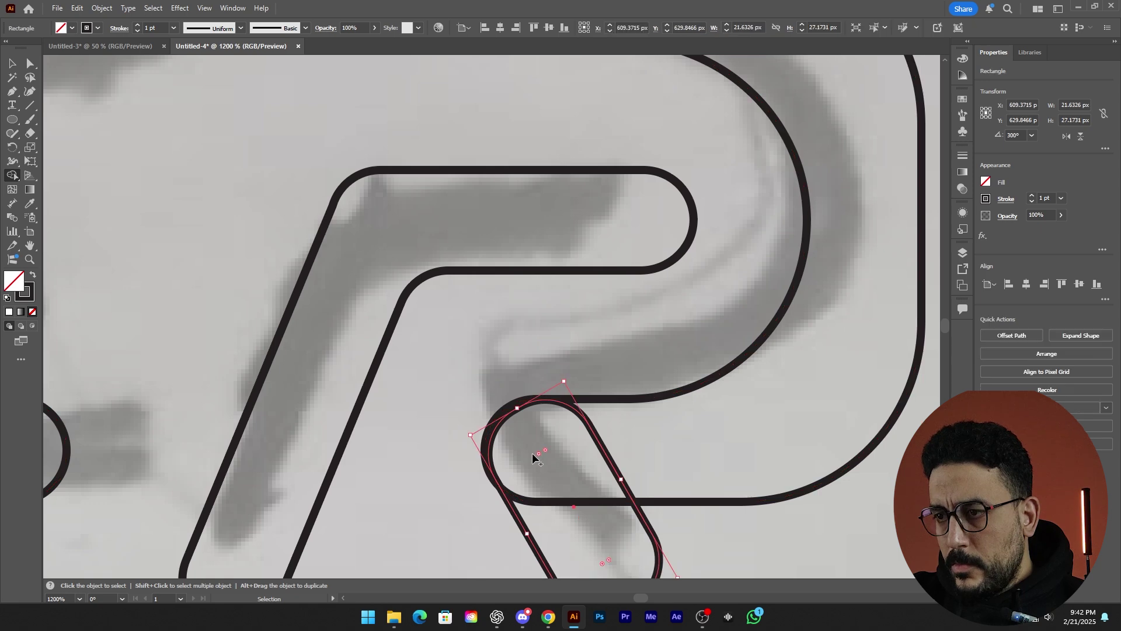
key(shift+m)
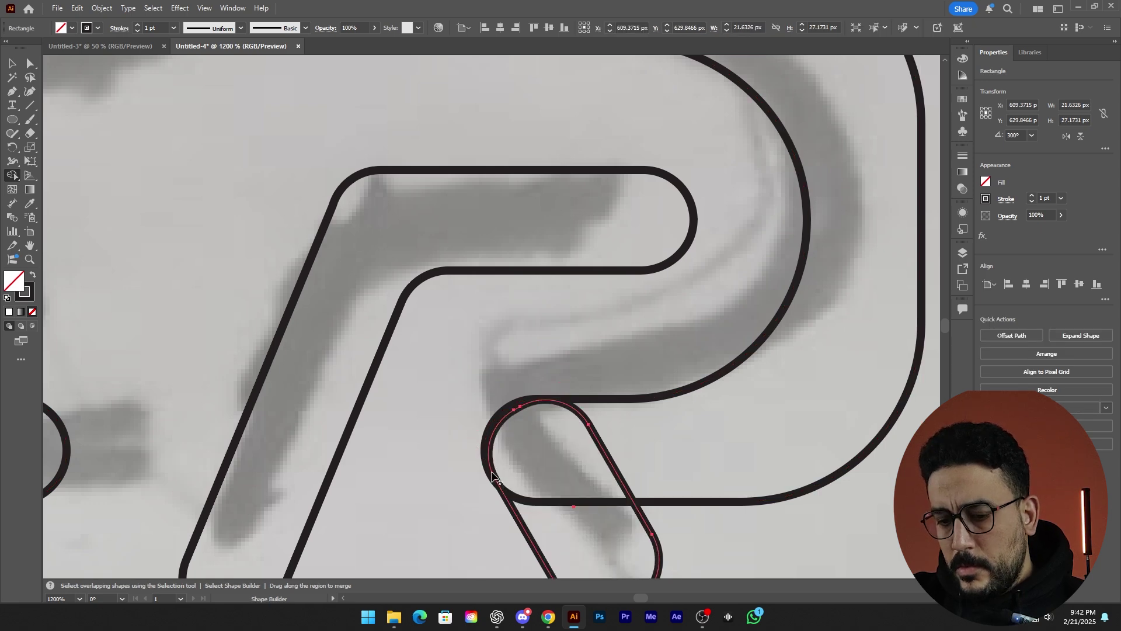
key(v)
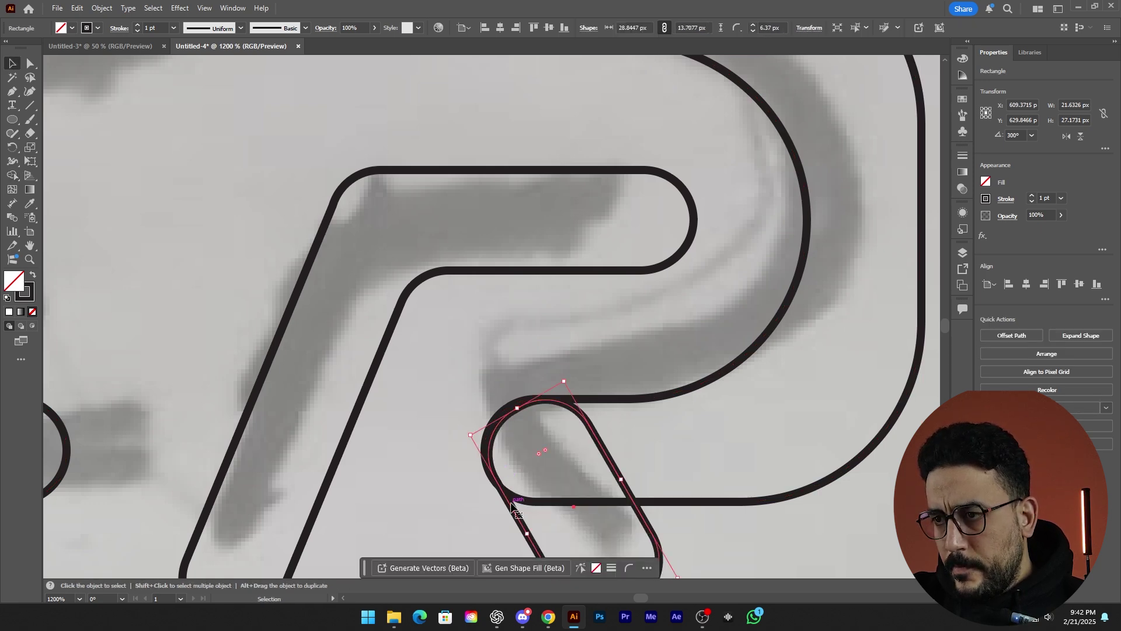
drag(512, 506, 625, 429)
click(483, 517)
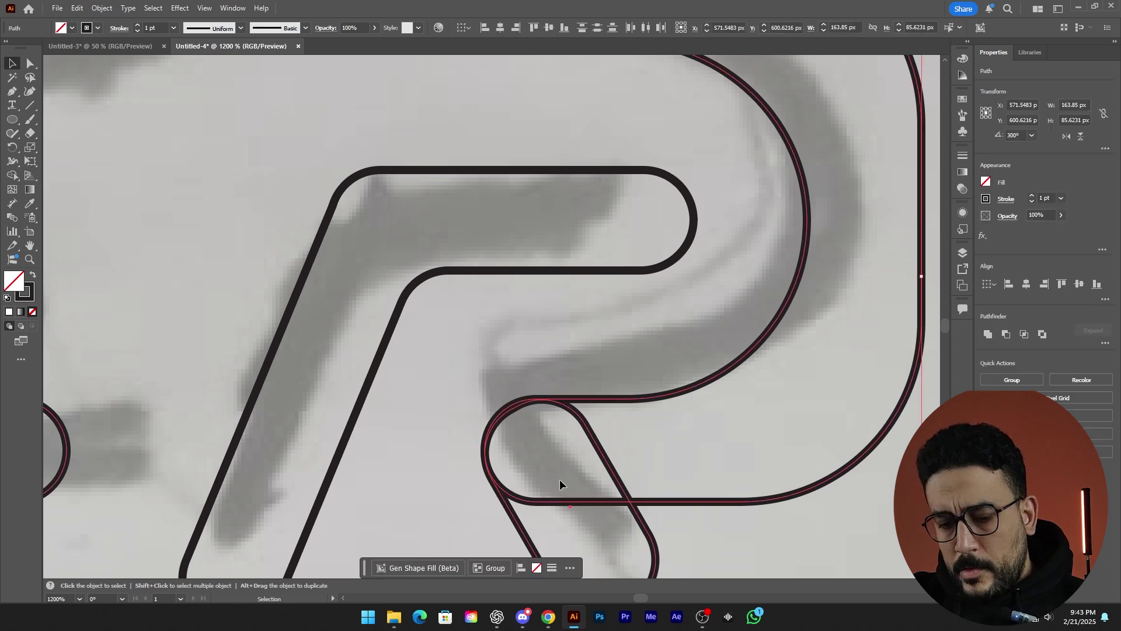
key(shift+m)
drag(537, 463, 656, 478)
Inspect the joint between the merged leg and headset outline, and undo the merge
scroll(509, 443, up, 5)
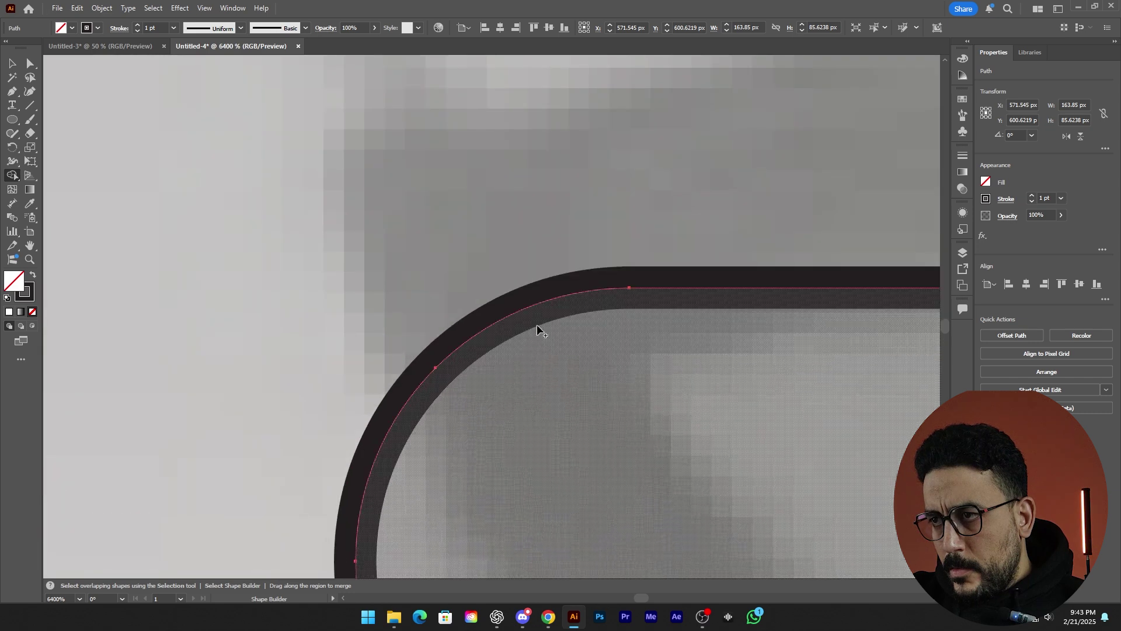
scroll(538, 330, down, 4)
scroll(537, 503, down, 5)
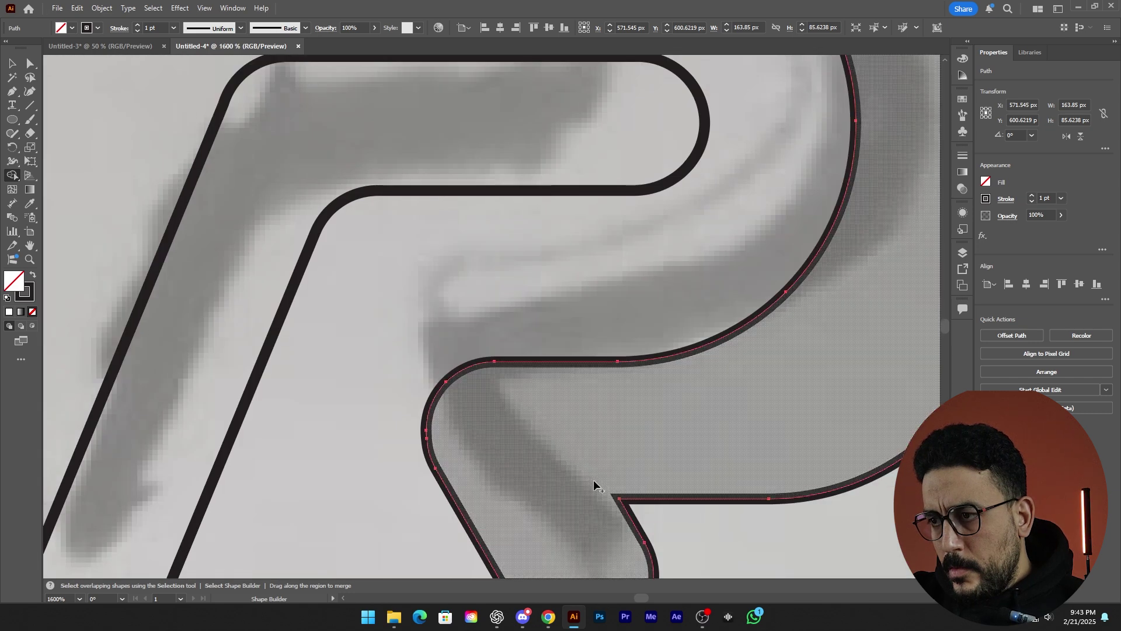
scroll(540, 478, down, 1)
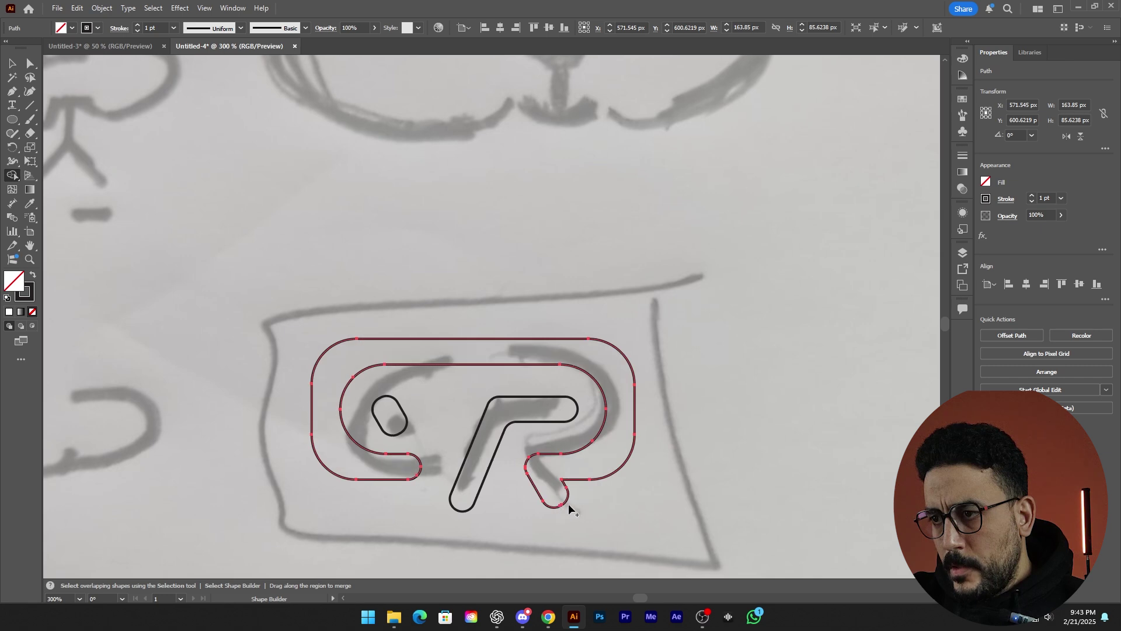
key(ctrl+z)
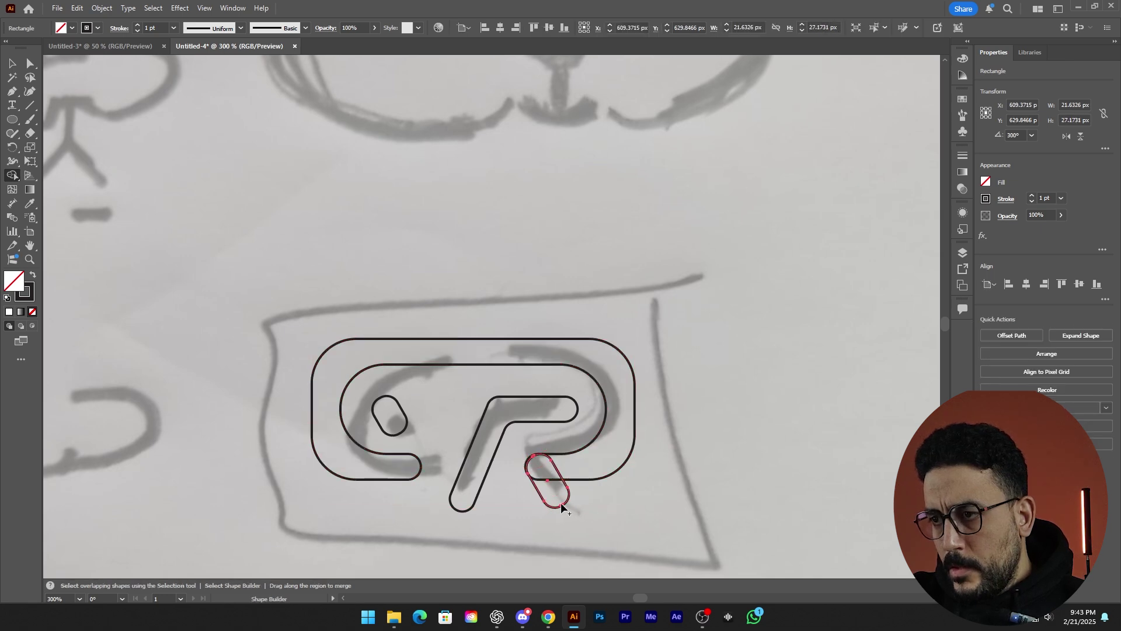
Lengthen the R's leg diagonally downward to about 32 px
key(v)
drag(561, 506, 565, 513)
click(671, 444)
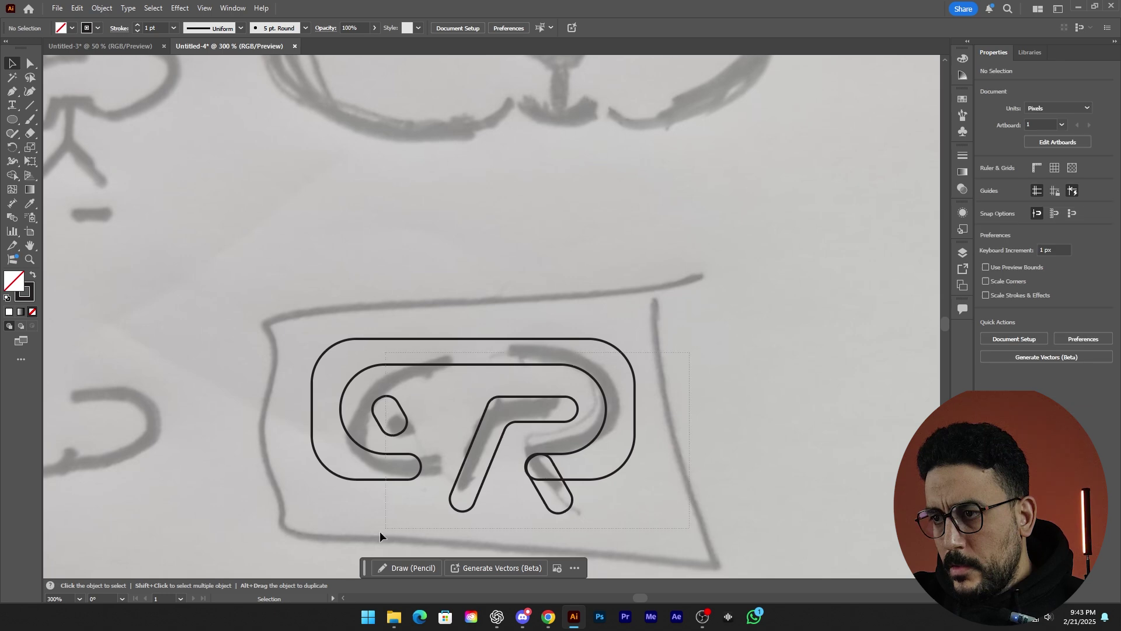
Try to merge the lengthened leg into the headset outline with the Shape Builder while all logo shapes are selected, and undo it
key(ctrl+a)
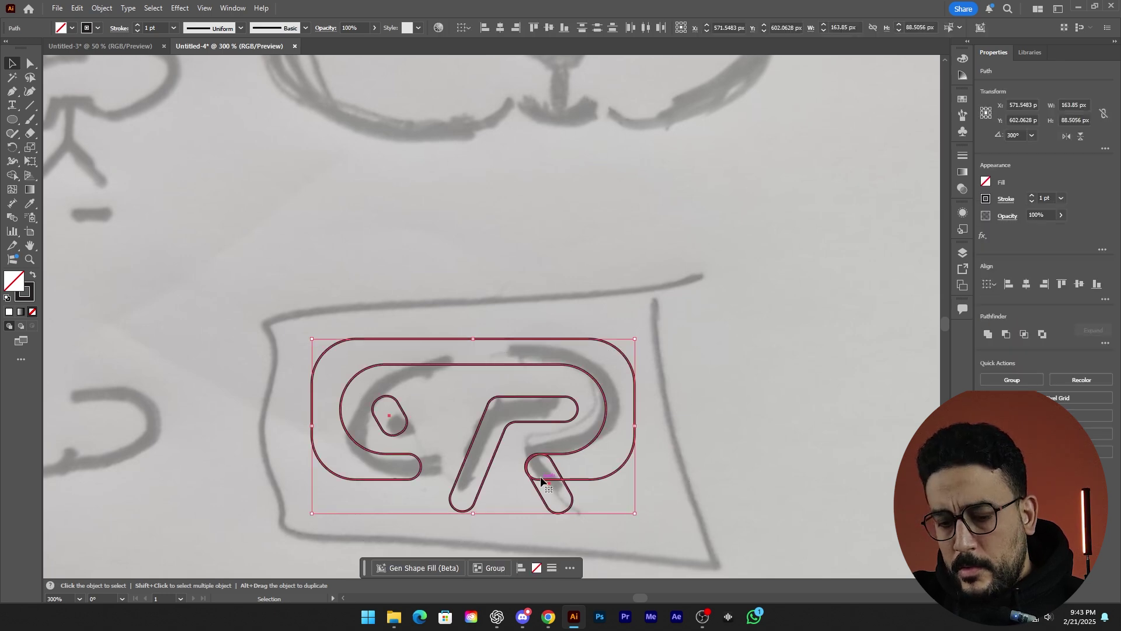
key(shift+m)
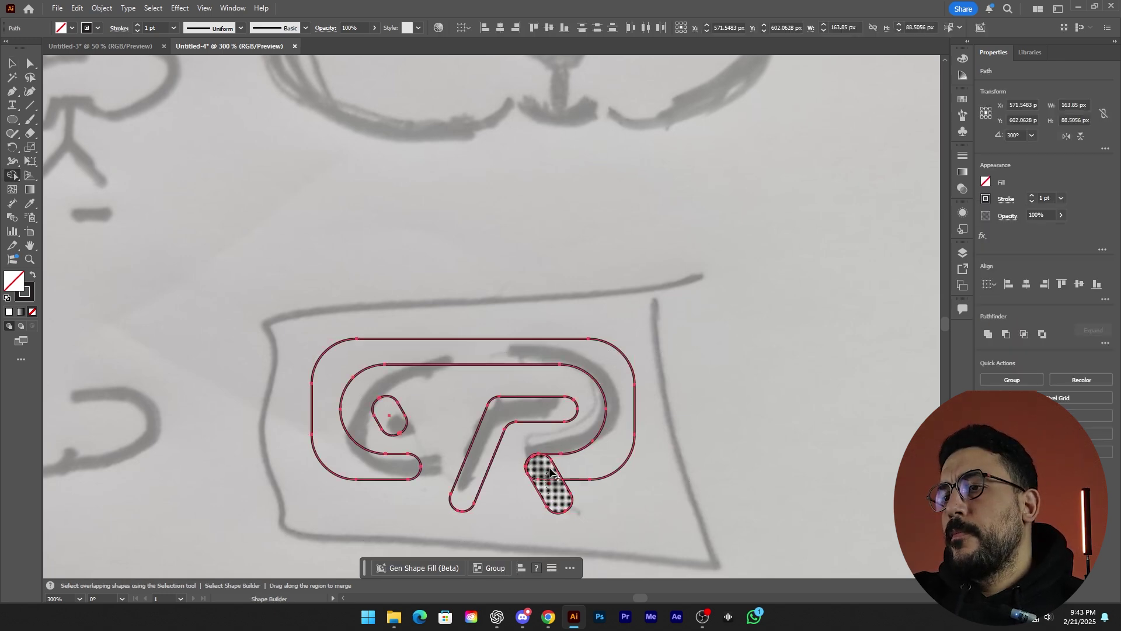
alt+scroll(550, 472, up, 10)
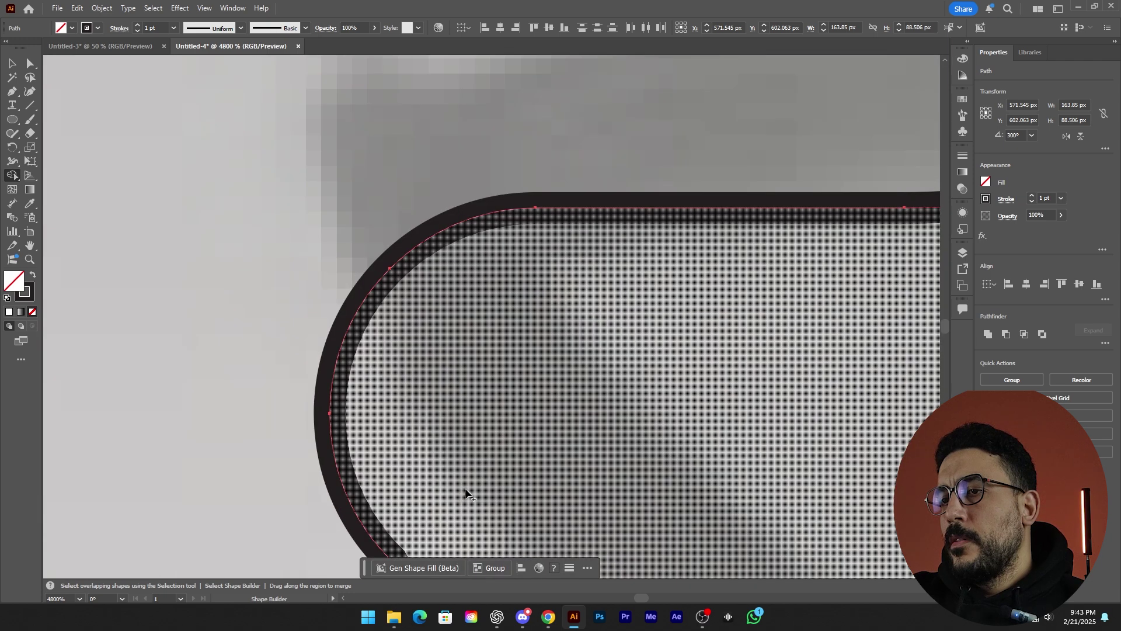
scroll(467, 467, down, 2)
alt+scroll(442, 442, down, 5)
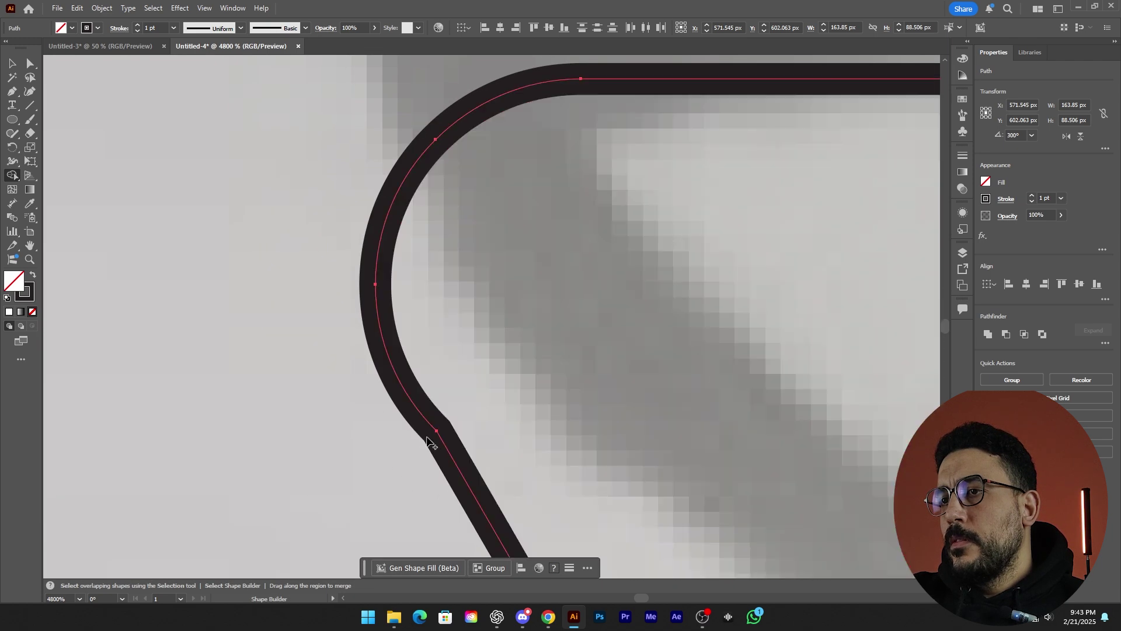
key(ctrl+z)
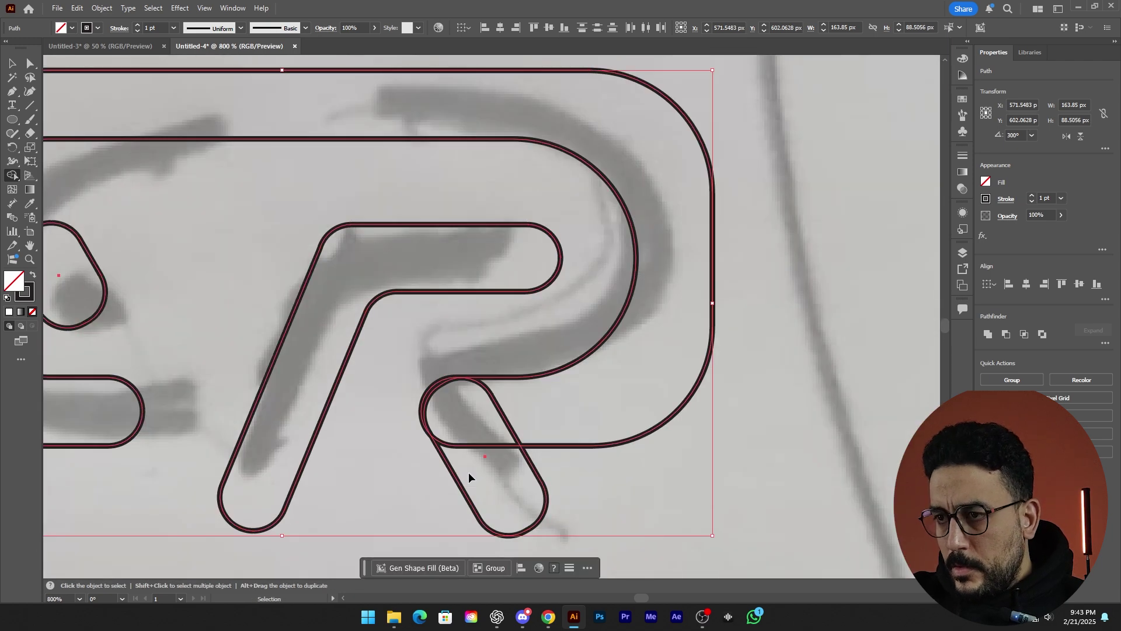
Nudge the R's leg along its diagonal so its rounded top sits over the headset outline's rounded end
key(v)
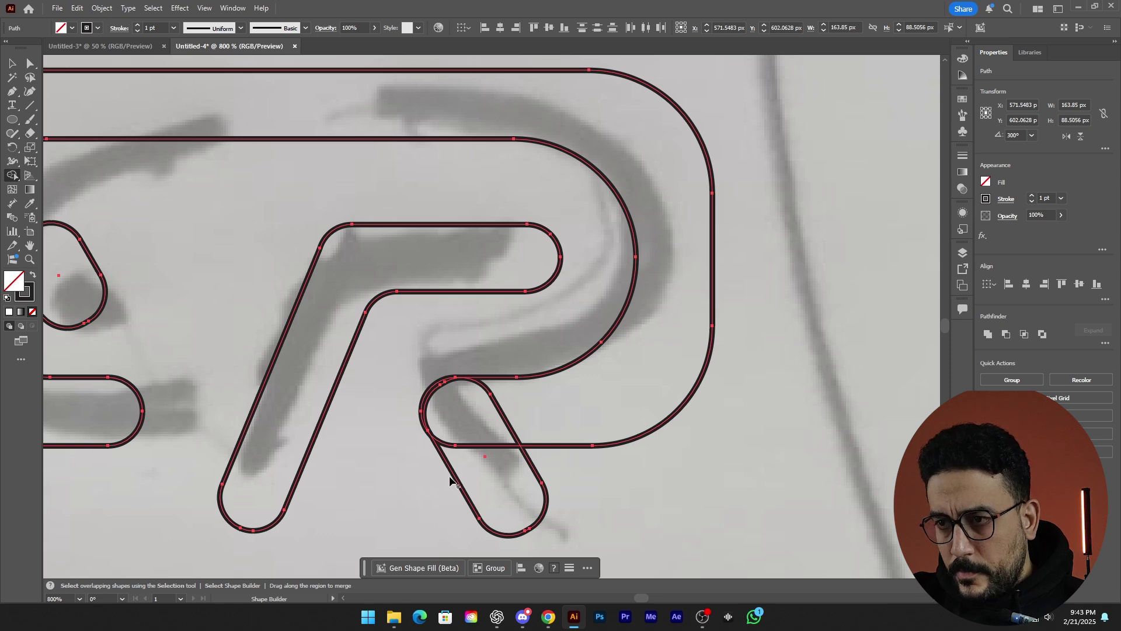
drag(453, 477, 467, 503)
click(745, 484)
drag(401, 519, 576, 385)
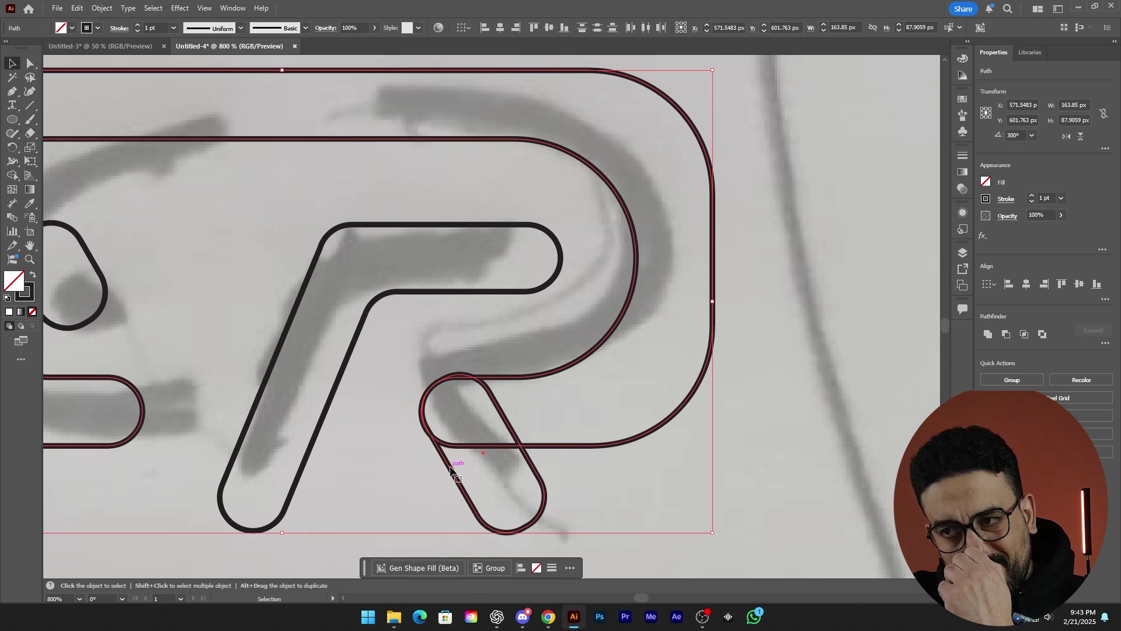
scroll(449, 461, up, 1)
scroll(441, 455, up, 1)
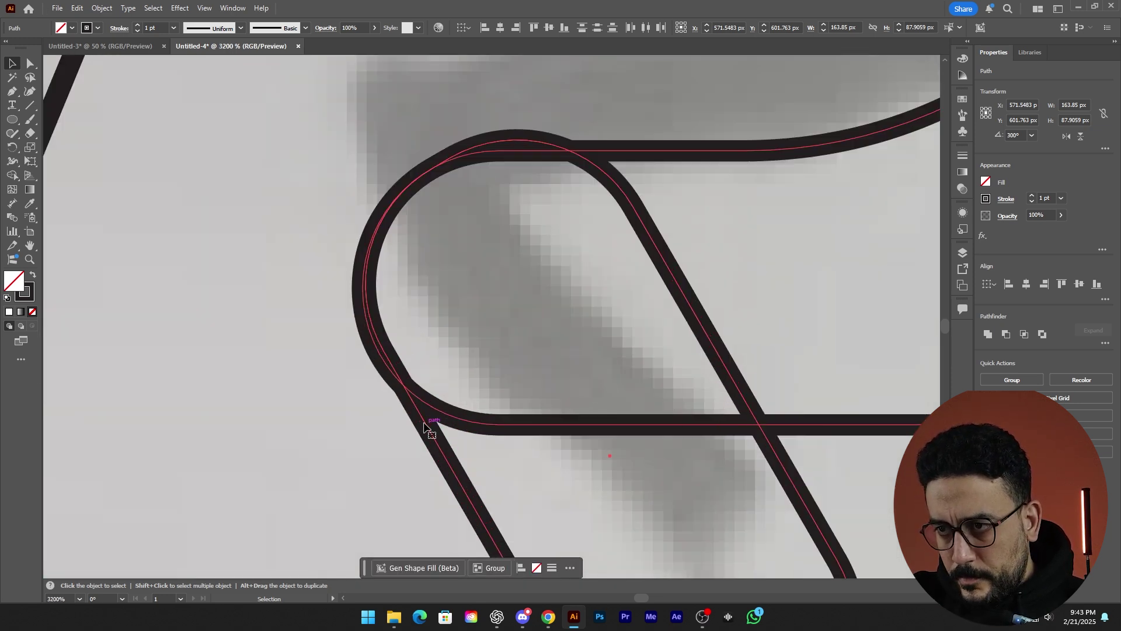
click(411, 404)
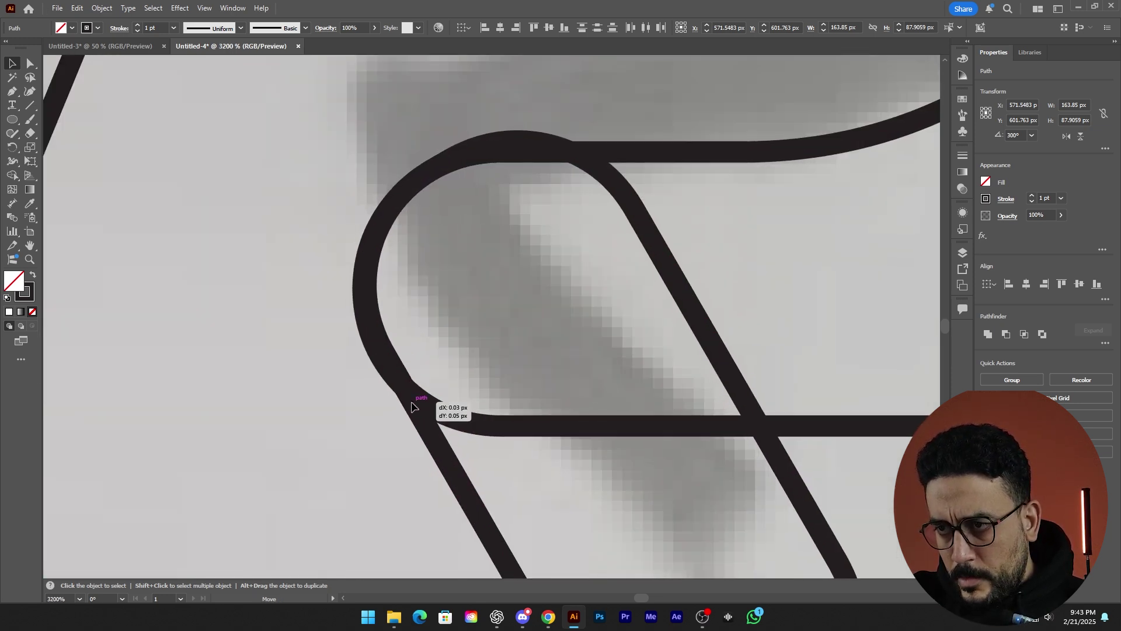
click(415, 401)
click(377, 439)
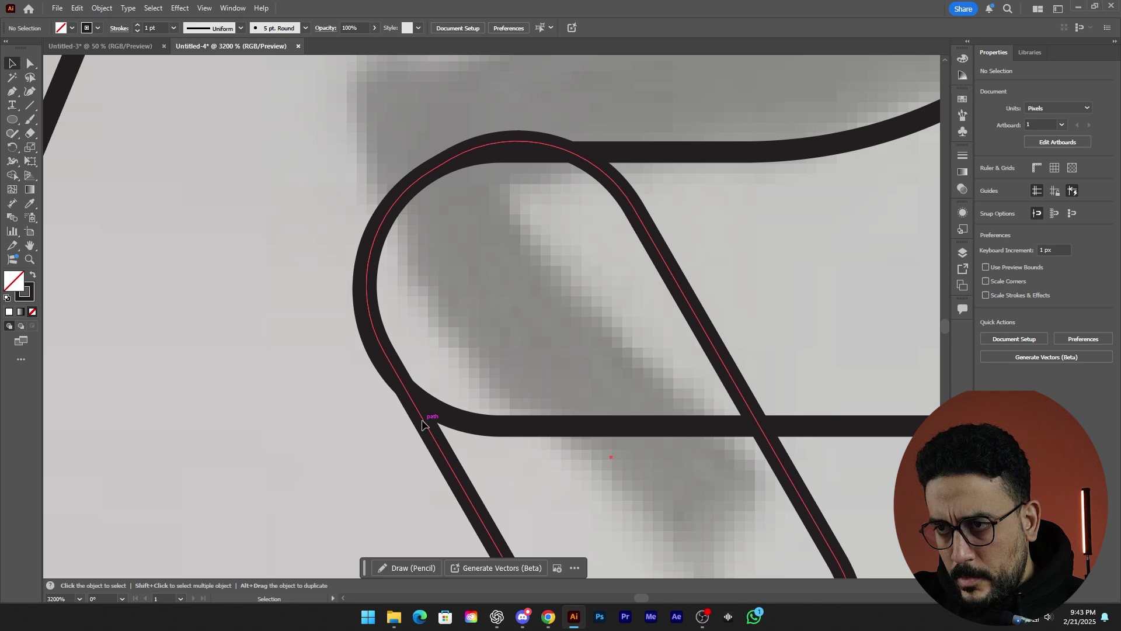
Fine-tune the leg's position so its straight edge runs smoothly off the headset outline's rounded end
drag(423, 425, 418, 432)
alt+scroll(350, 461, down, 5)
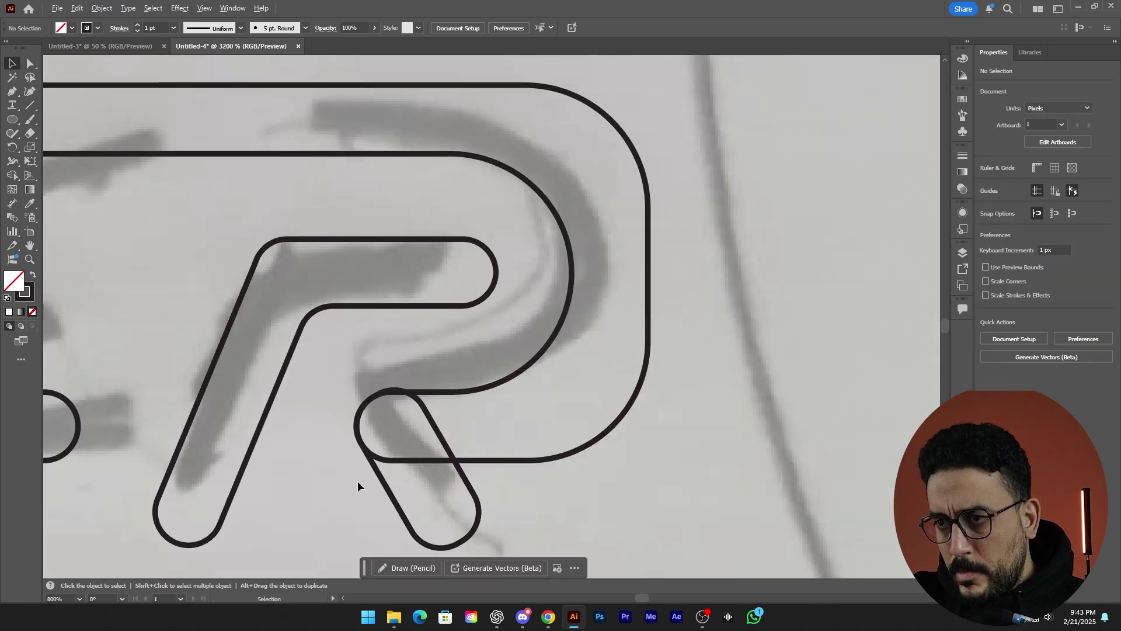
click(409, 460)
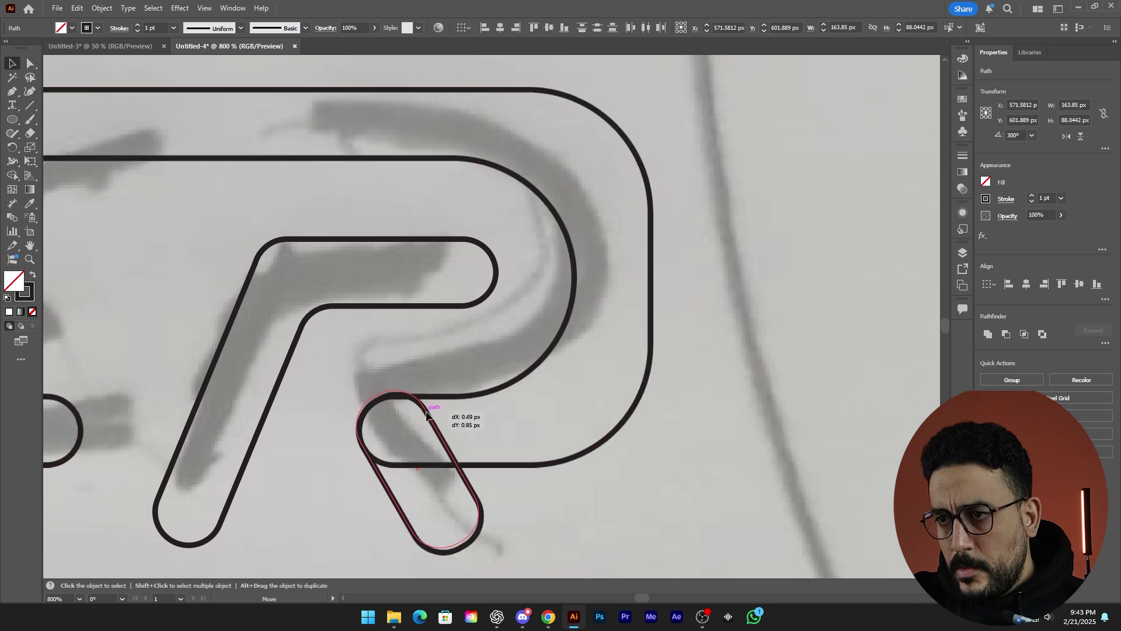
click(513, 492)
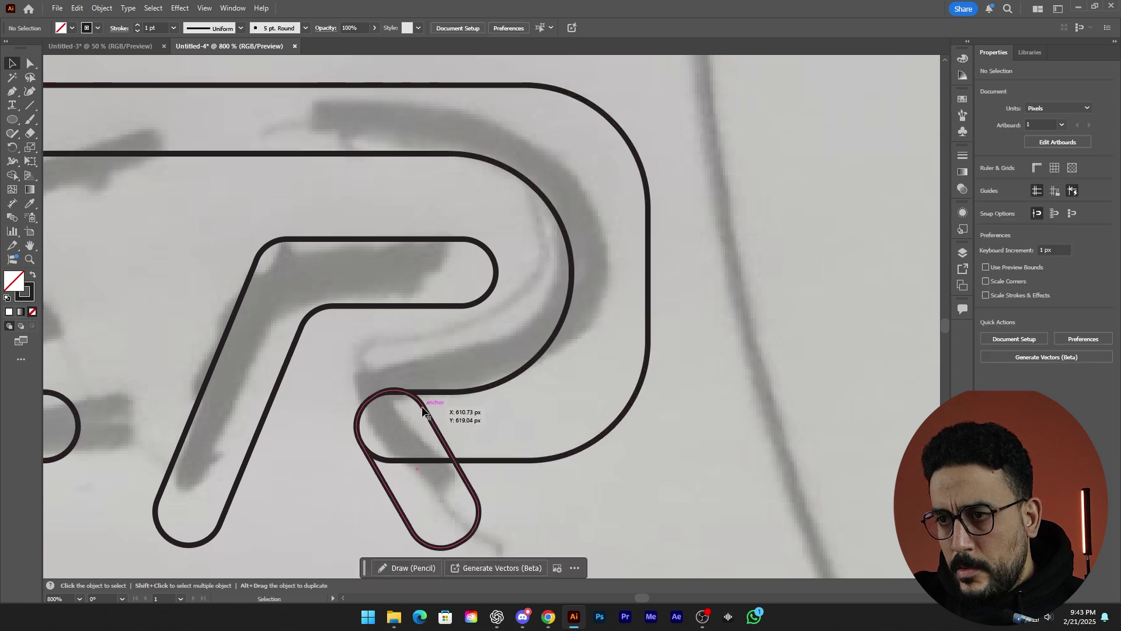
click(421, 416)
click(345, 454)
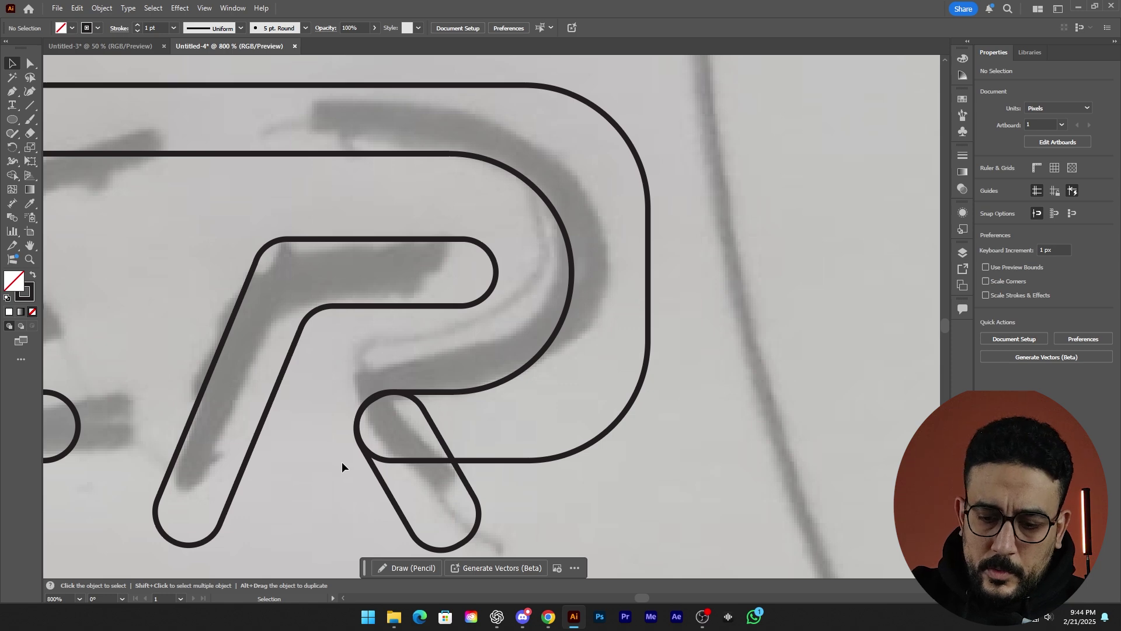
In Outline view, move the R's leg about 0.2 px sideways and 0.13 px up to meet the headset outline's curve
key(ctrl+y)
scroll(348, 468, up, 10)
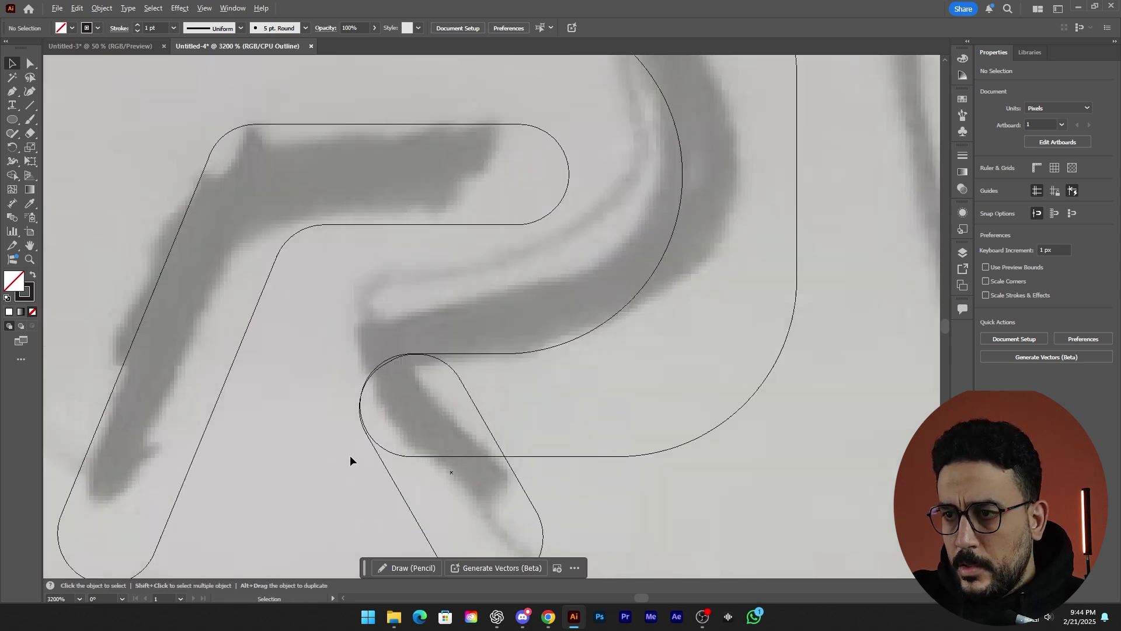
drag(328, 324, 293, 452)
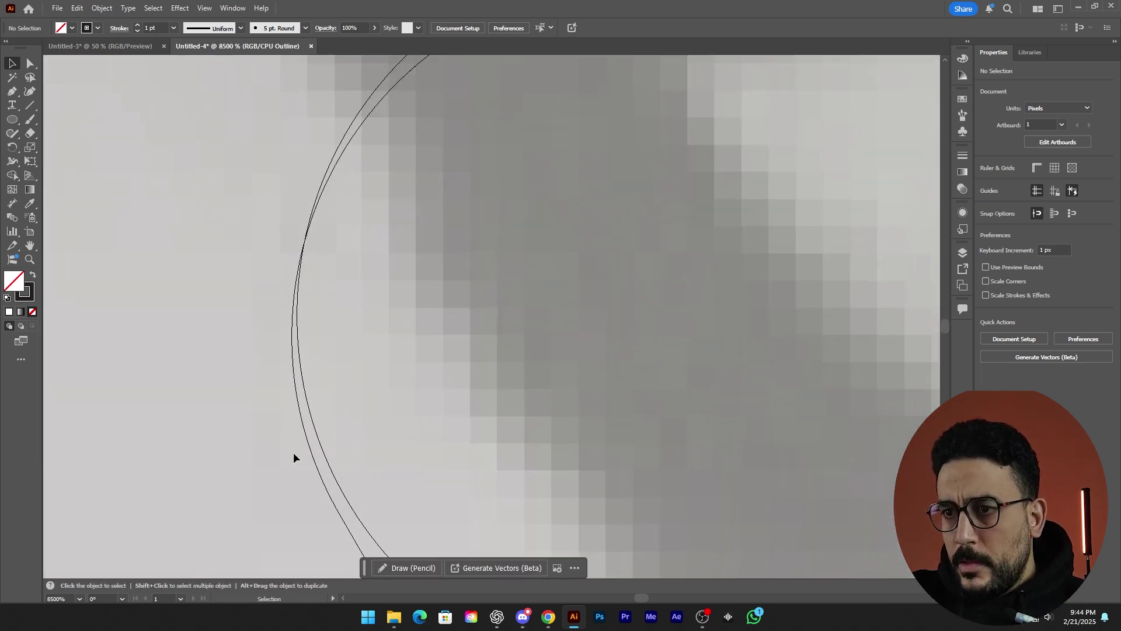
scroll(315, 467, down, 8)
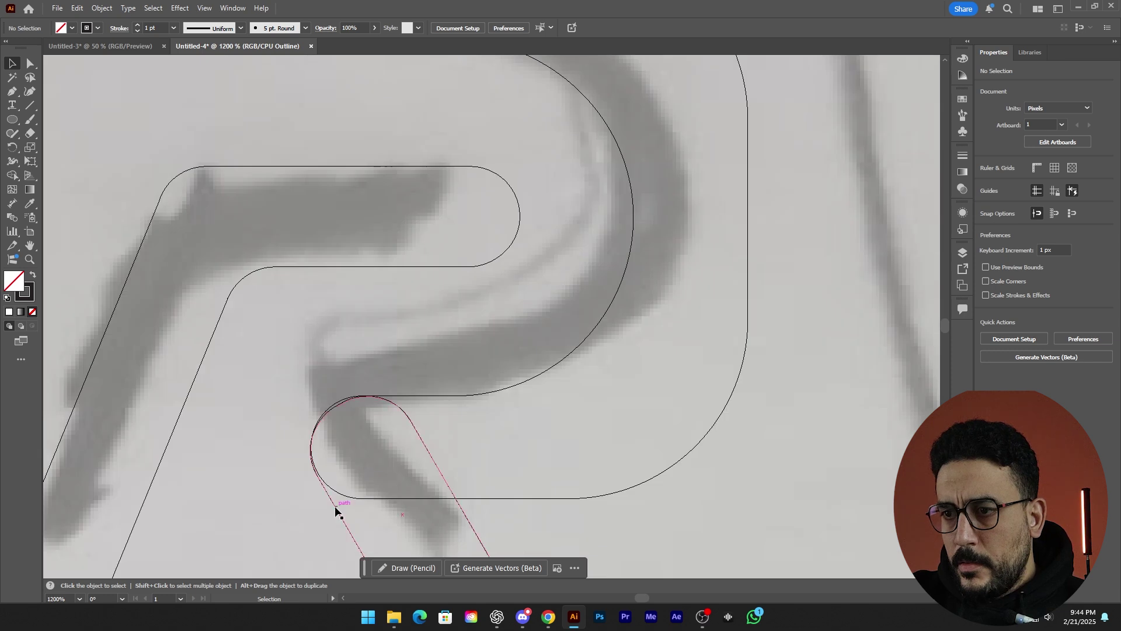
scroll(317, 483, up, 5)
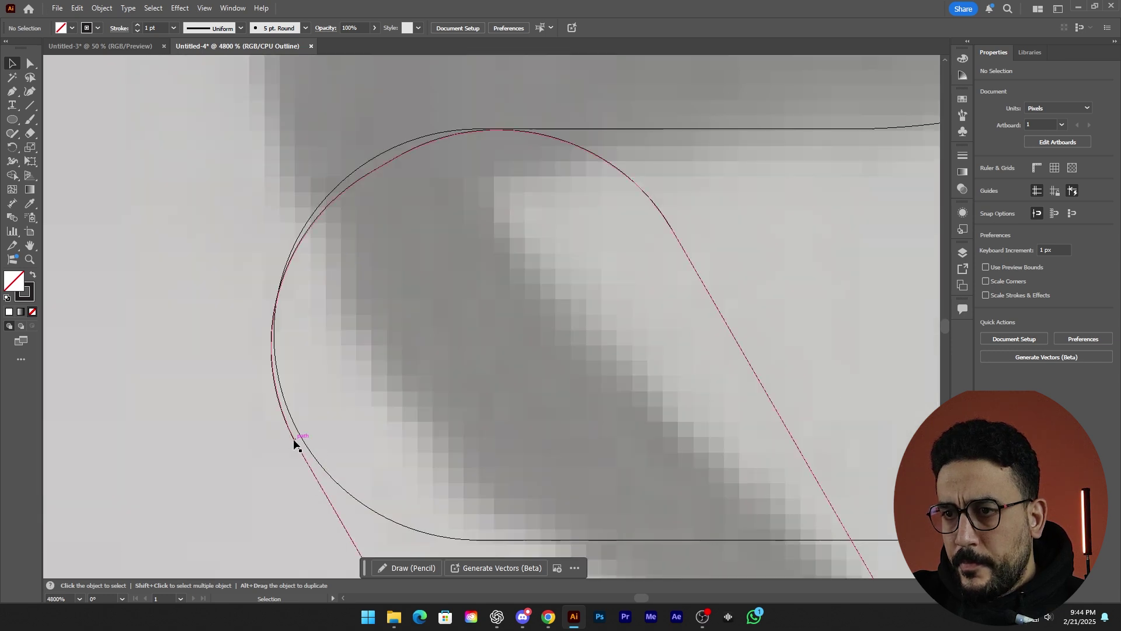
drag(293, 438, 299, 433)
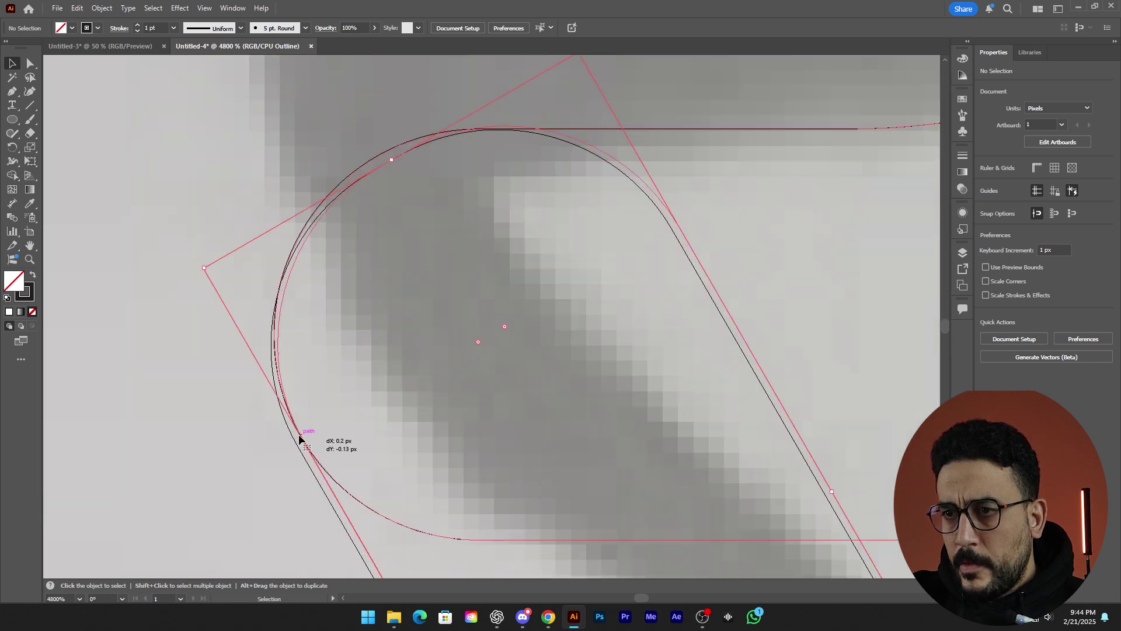
Shift the leg slightly up and outward until its rounded top coincides with the outer curve of the headset outline's end
scroll(302, 417, up, 3)
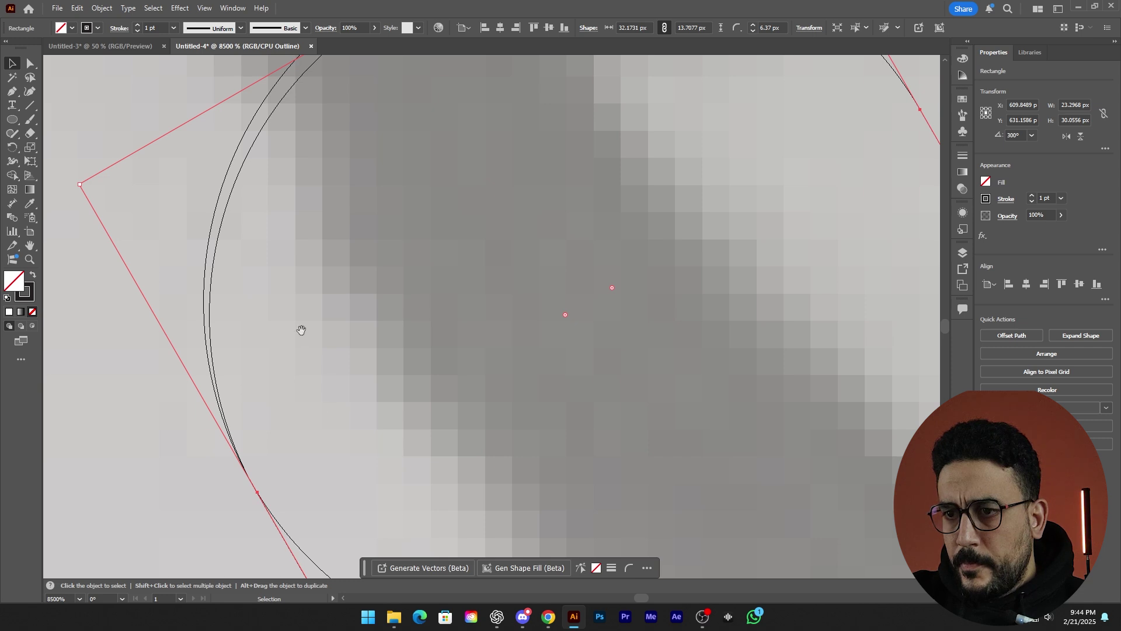
scroll(350, 379, up, 2)
drag(435, 152, 427, 138)
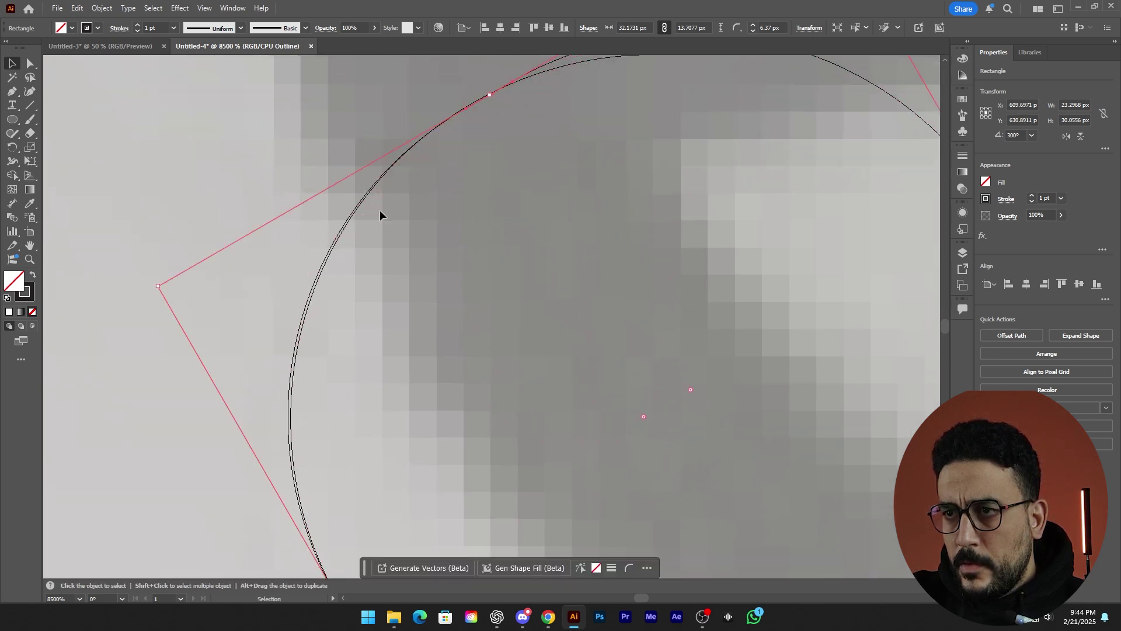
scroll(356, 421, down, 2)
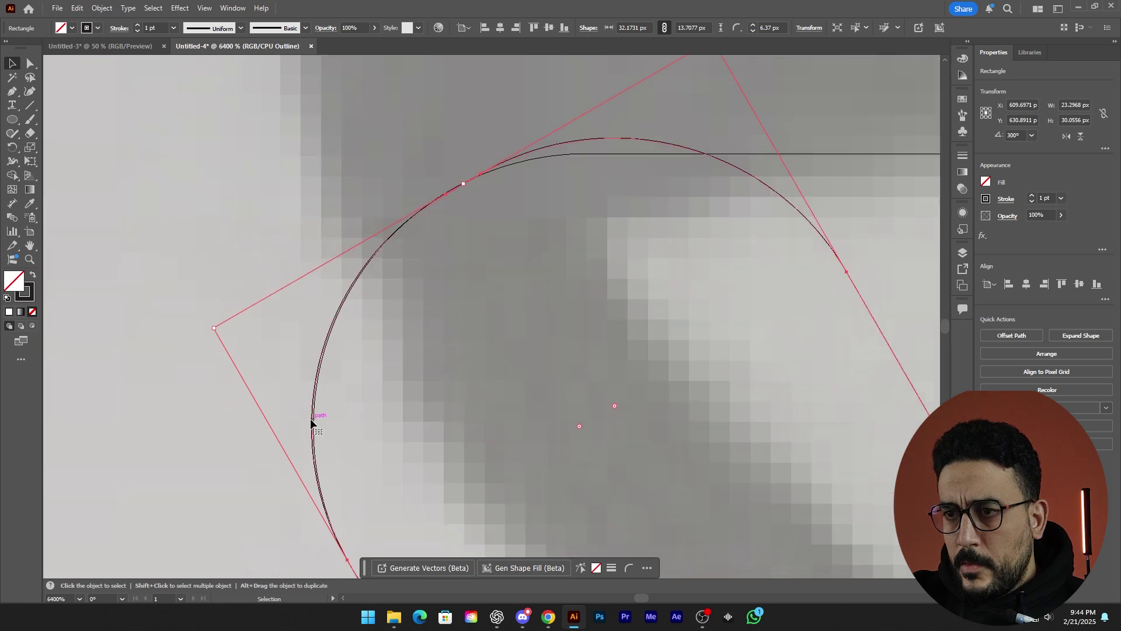
scroll(330, 422, down, 2)
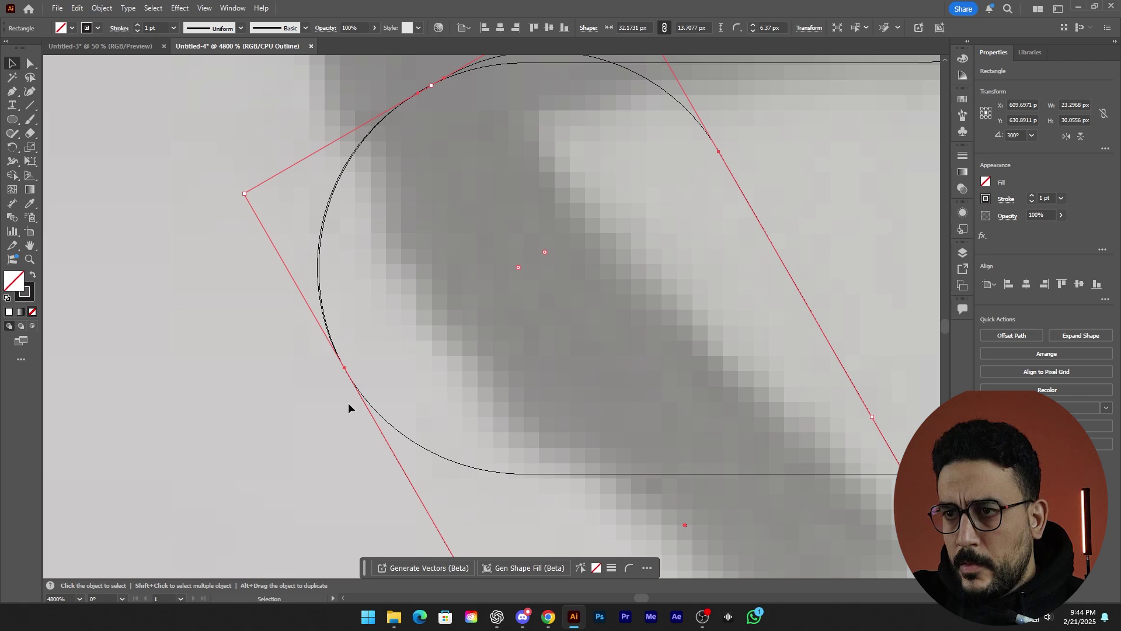
scroll(348, 407, down, 5)
Merge the R's leg with the headset outline into one continuous shape using Shape Builder, removing the overlapping segments
key(ctrl+y)
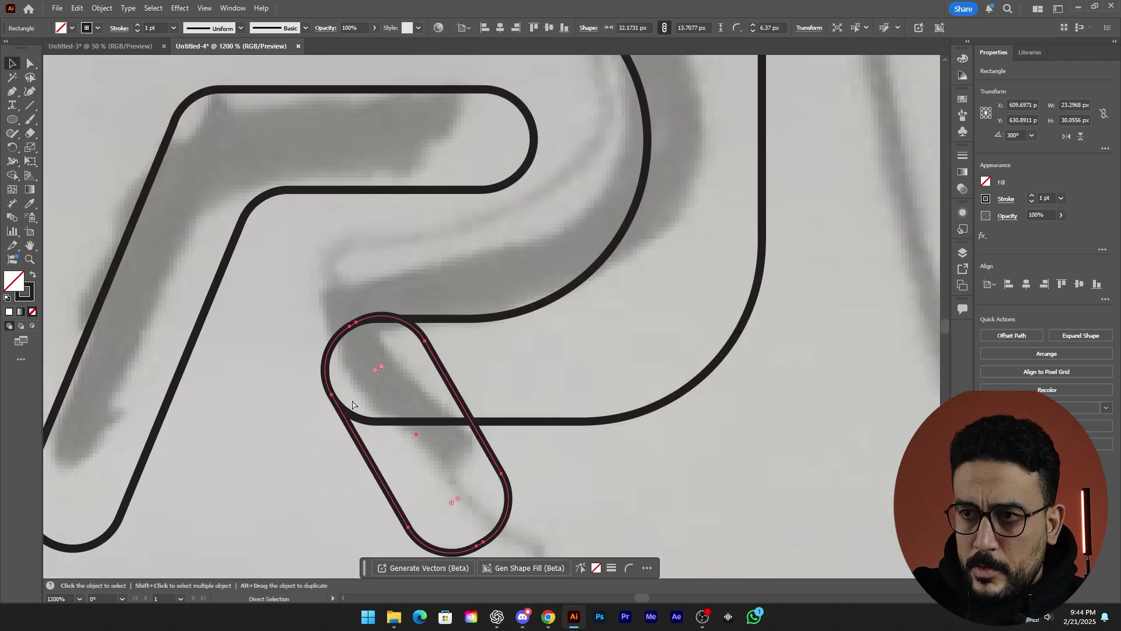
key(v)
shift+click(370, 419)
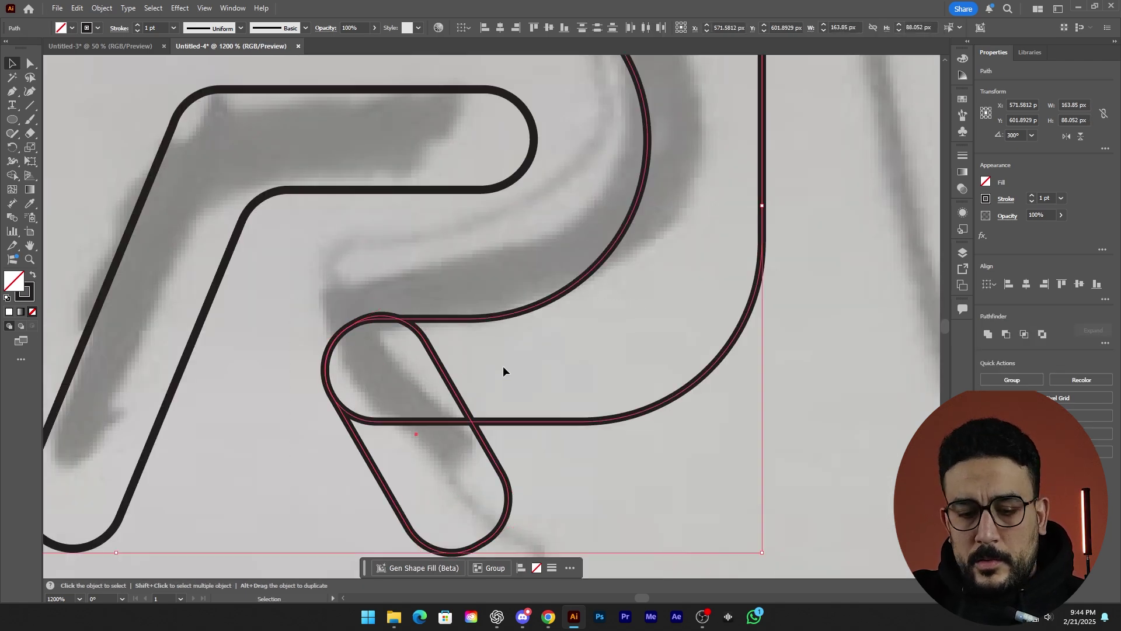
key(shift+m)
mouse_move(442, 457)
mouse_down()
mouse_move(482, 382)
mouse_move(390, 401)
mouse_up()
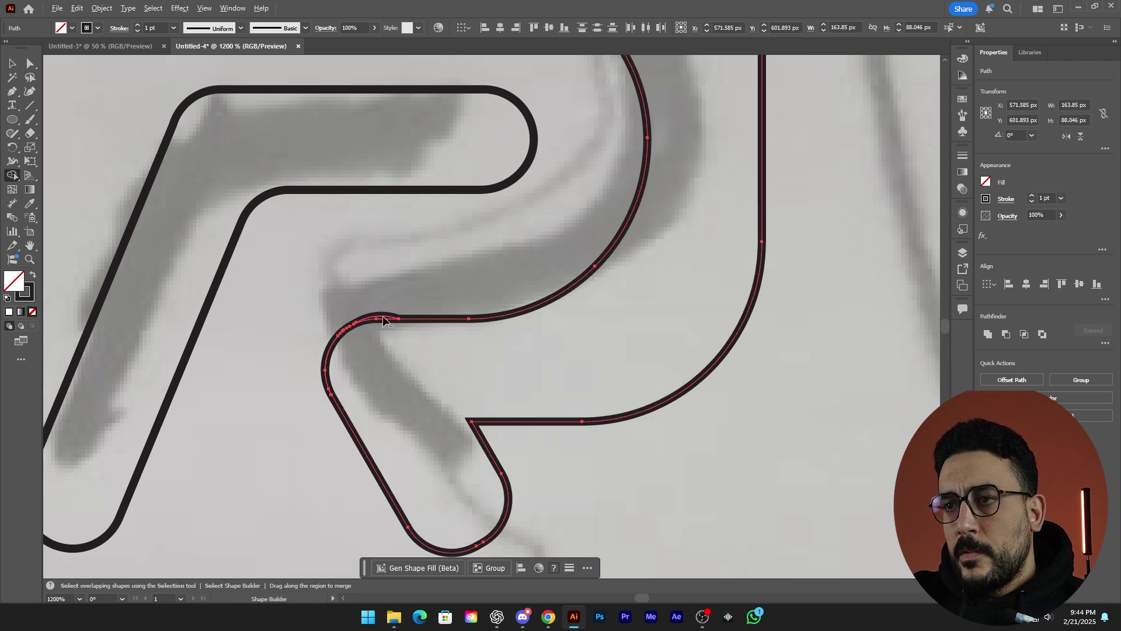
scroll(329, 373, up, 5)
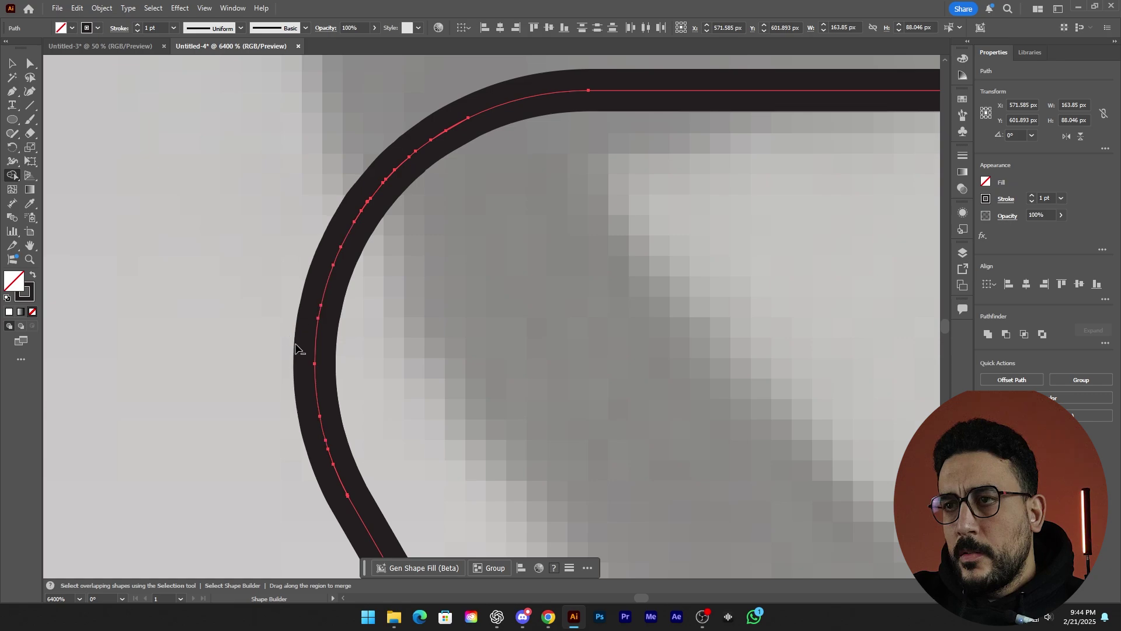
scroll(346, 342, down, 6)
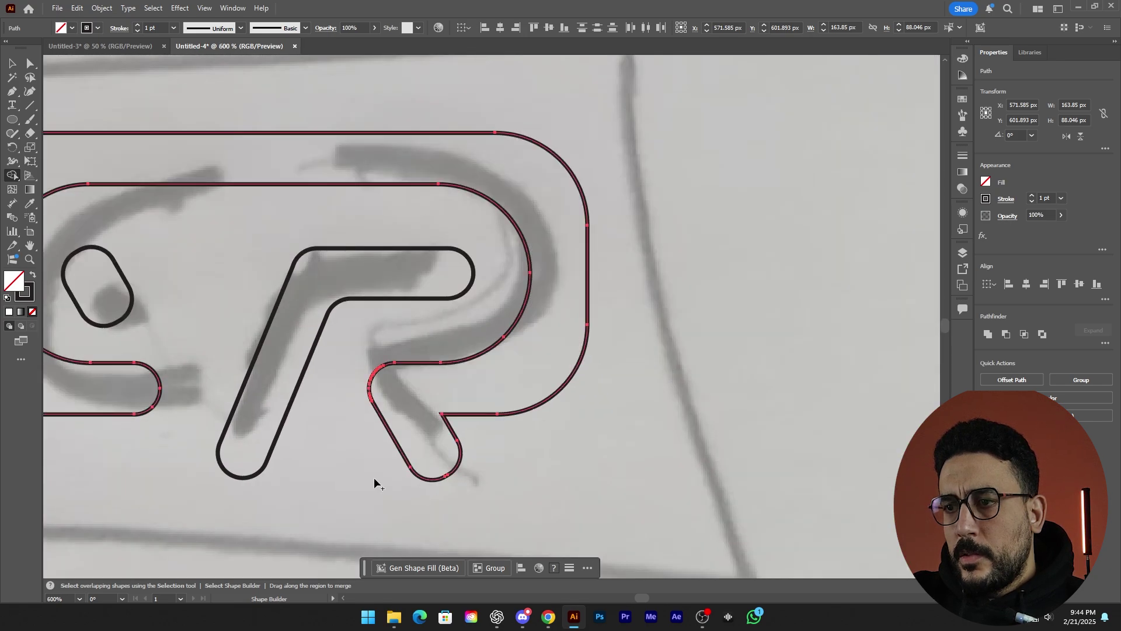
key(v)
click(375, 473)
scroll(368, 478, down, 2)
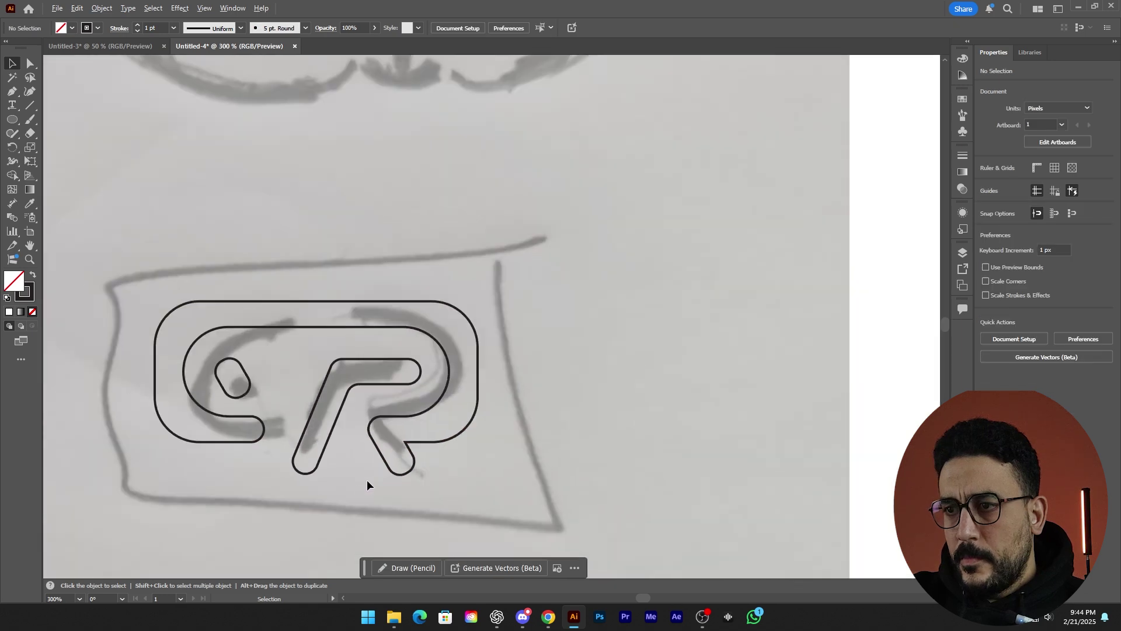
Move all the logo outlines together off the sketch to the blank area of the artboard beside it
drag(367, 478, 413, 464)
drag(679, 265, 244, 476)
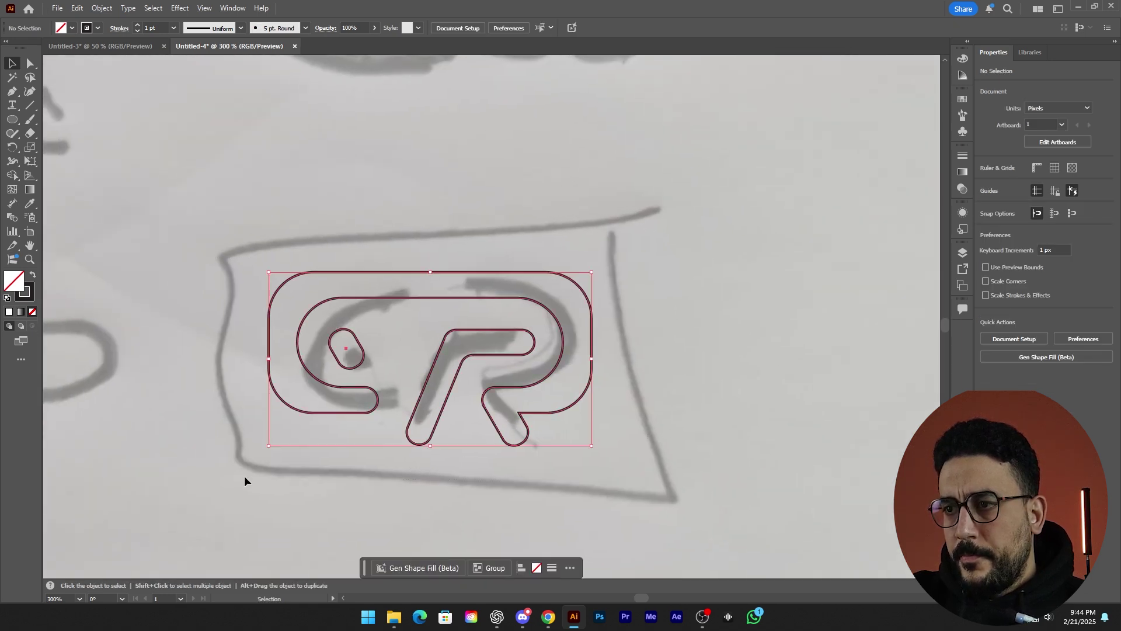
scroll(410, 458, down, 1)
drag(444, 331, 884, 297)
scroll(818, 374, down, 1)
drag(800, 450, 476, 423)
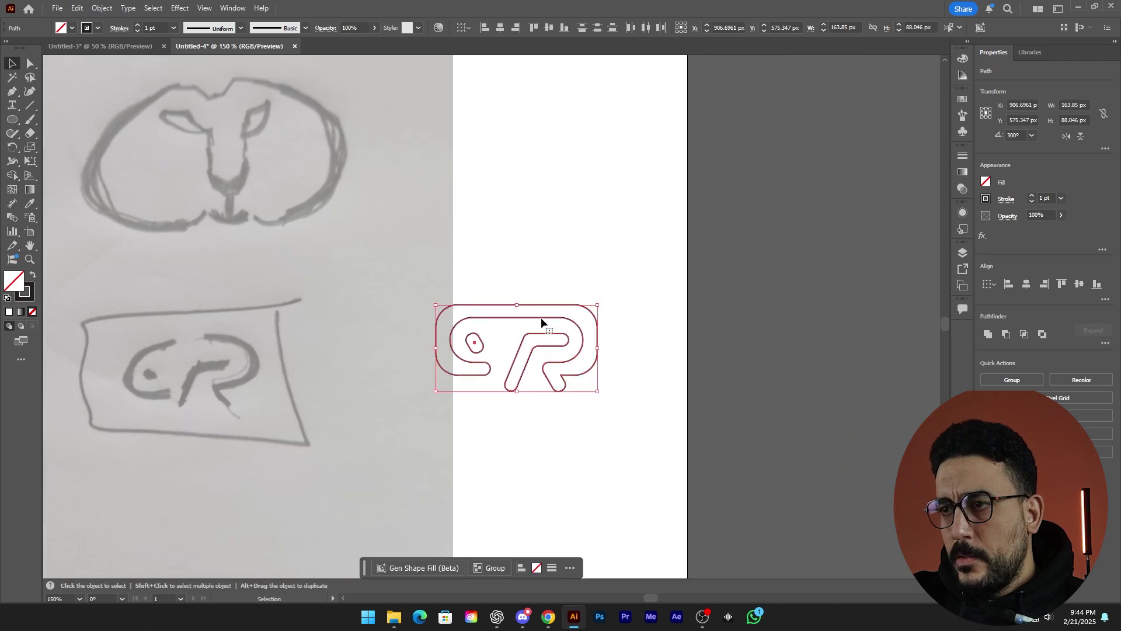
Shift the whole set of logo outlines further across so it sits entirely clear of the sketch photo
click(536, 300)
click(567, 304)
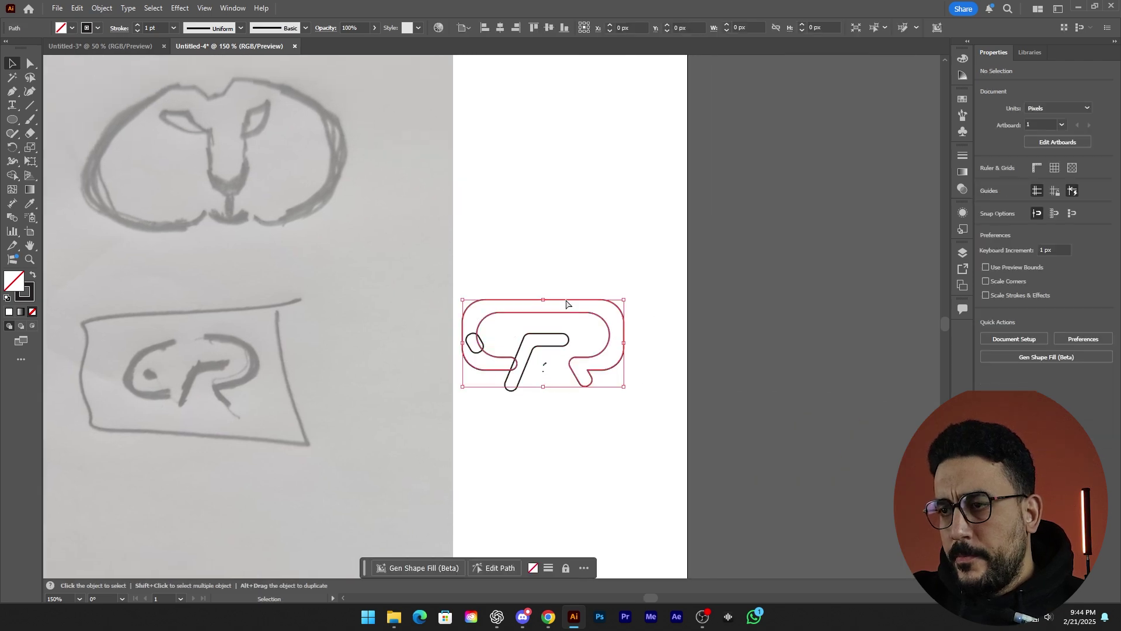
drag(630, 293, 454, 440)
drag(541, 304, 593, 304)
scroll(559, 402, up, 2)
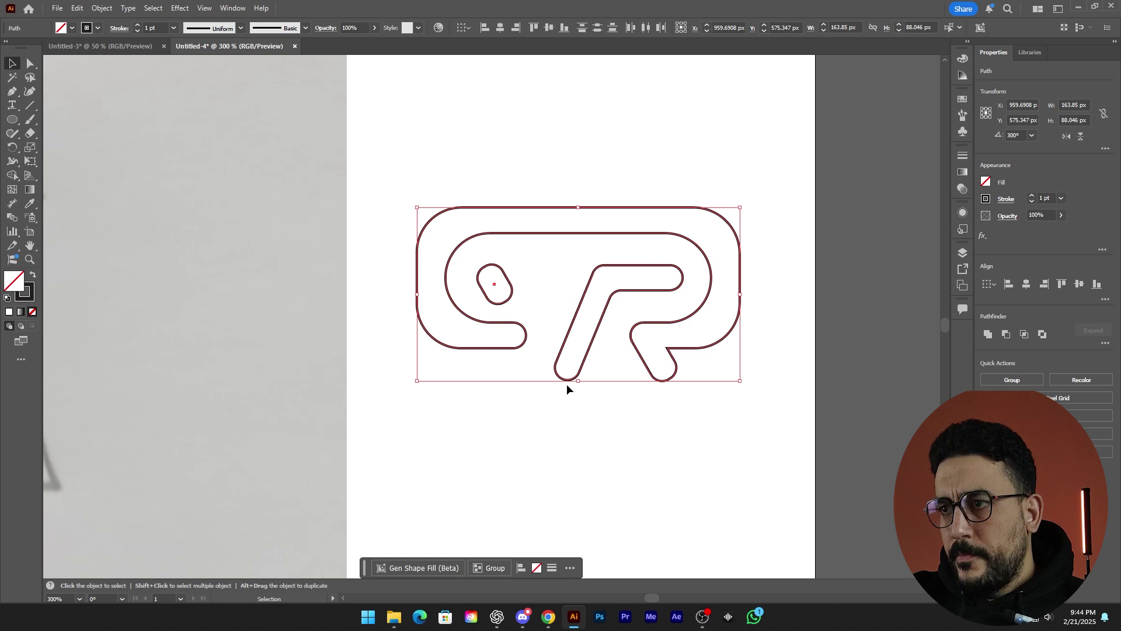
scroll(601, 329, down, 1)
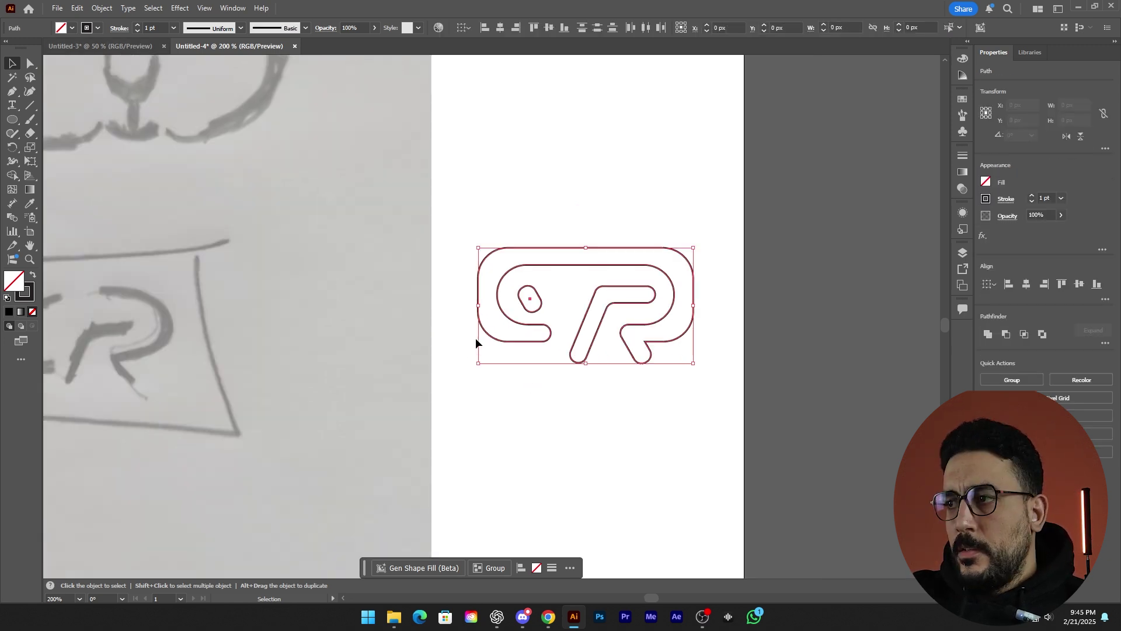
Unlock Layer 1, which holds the sketch photo, and delete it with its artwork
click(311, 359)
click(963, 253)
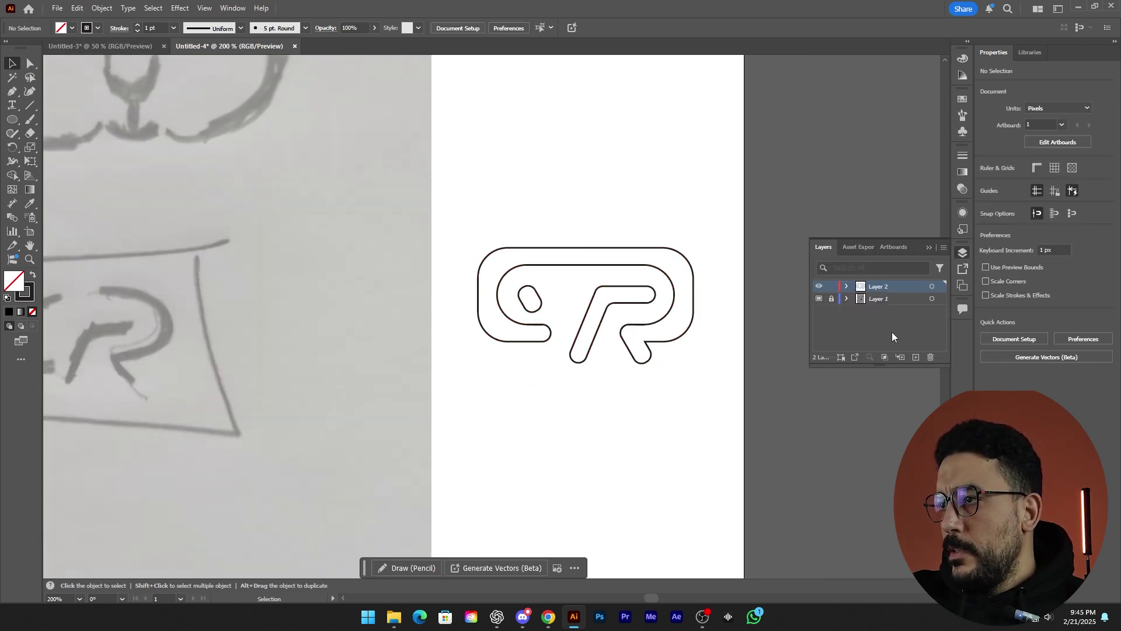
click(912, 299)
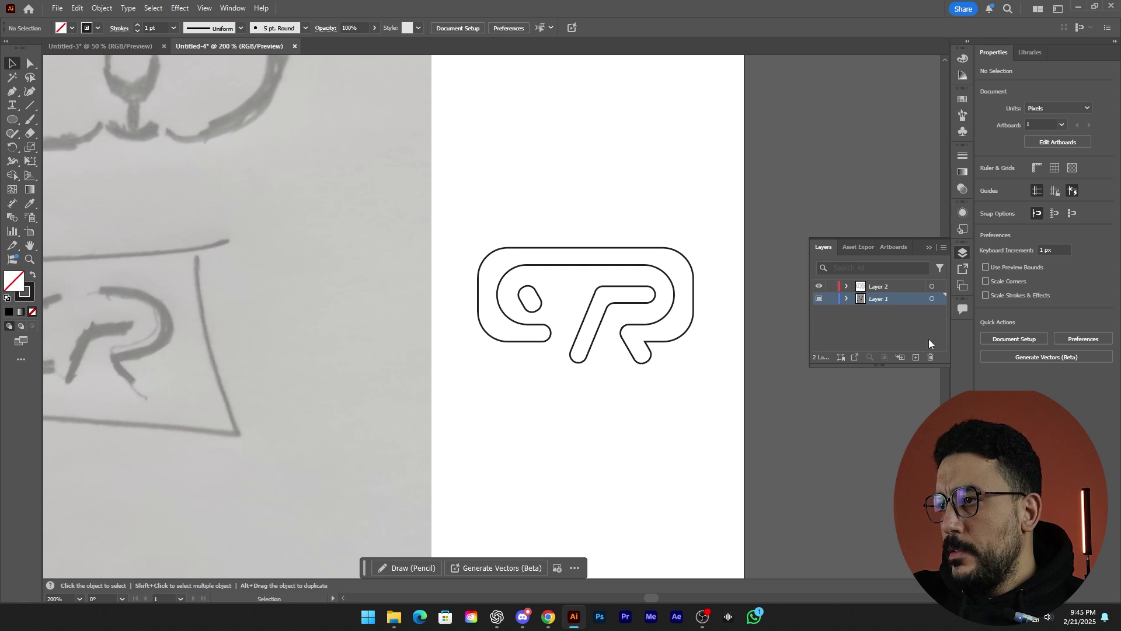
click(931, 356)
click(596, 324)
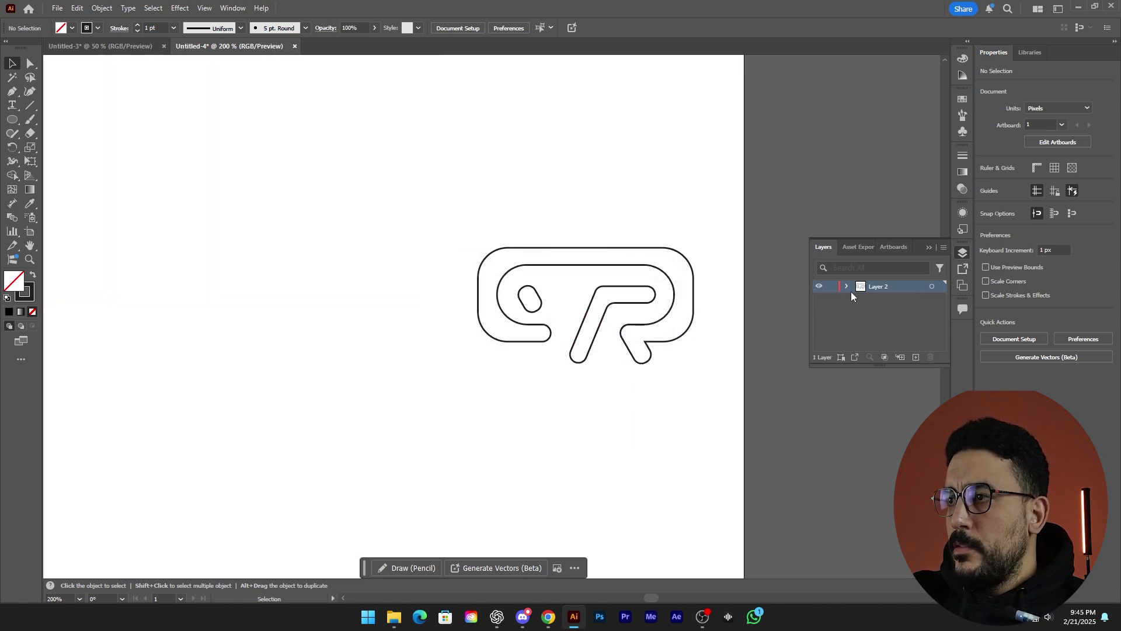
Enlarge all the logo outlines proportionally to about 418 × 225 px on the artboard
scroll(447, 386, down, 3)
drag(497, 358, 472, 423)
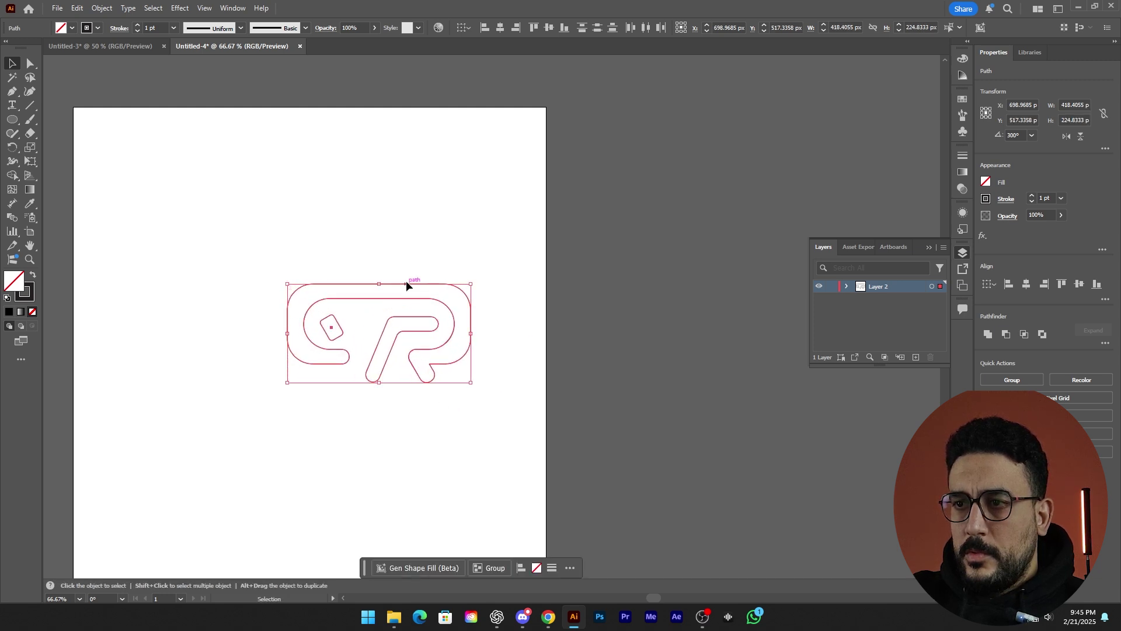
mouse_move(342, 253)
mouse_down()
mouse_move(412, 283)
mouse_move(363, 257)
mouse_up()
key(ctrl+z)
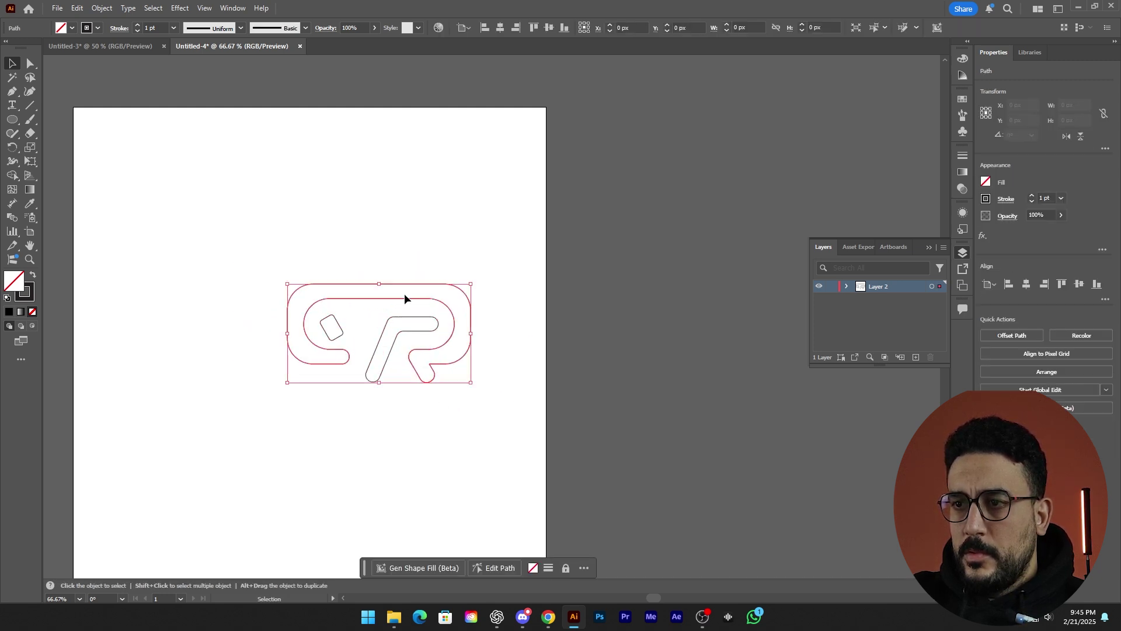
Group all the logo outlines and move the group toward the upper middle of the artboard
drag(519, 266, 185, 436)
key(ctrl+g)
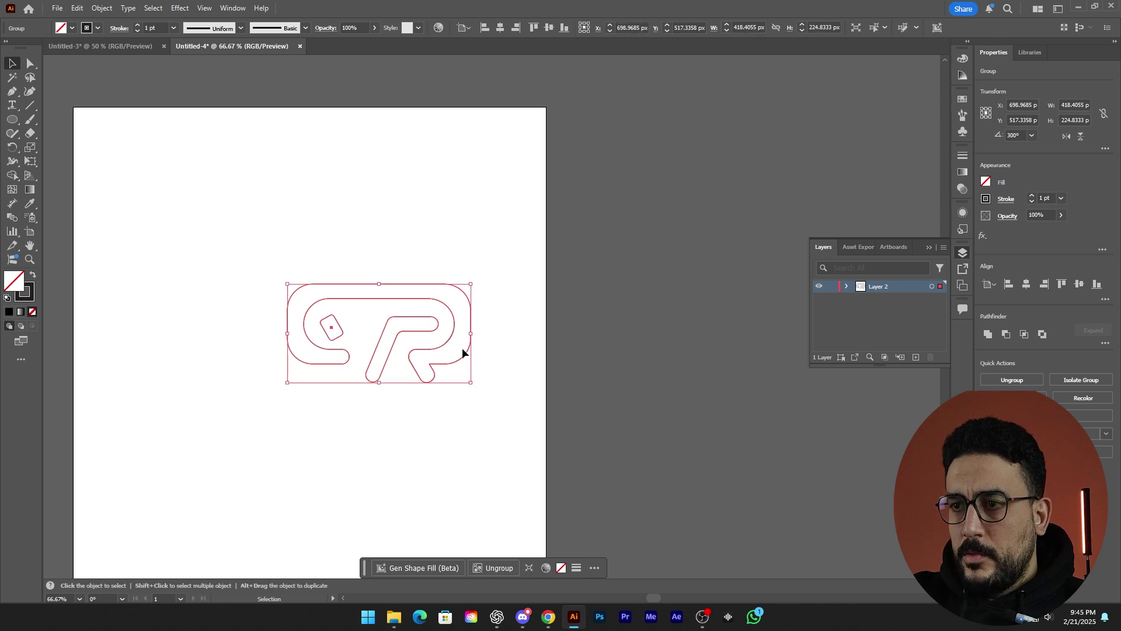
drag(422, 282, 361, 234)
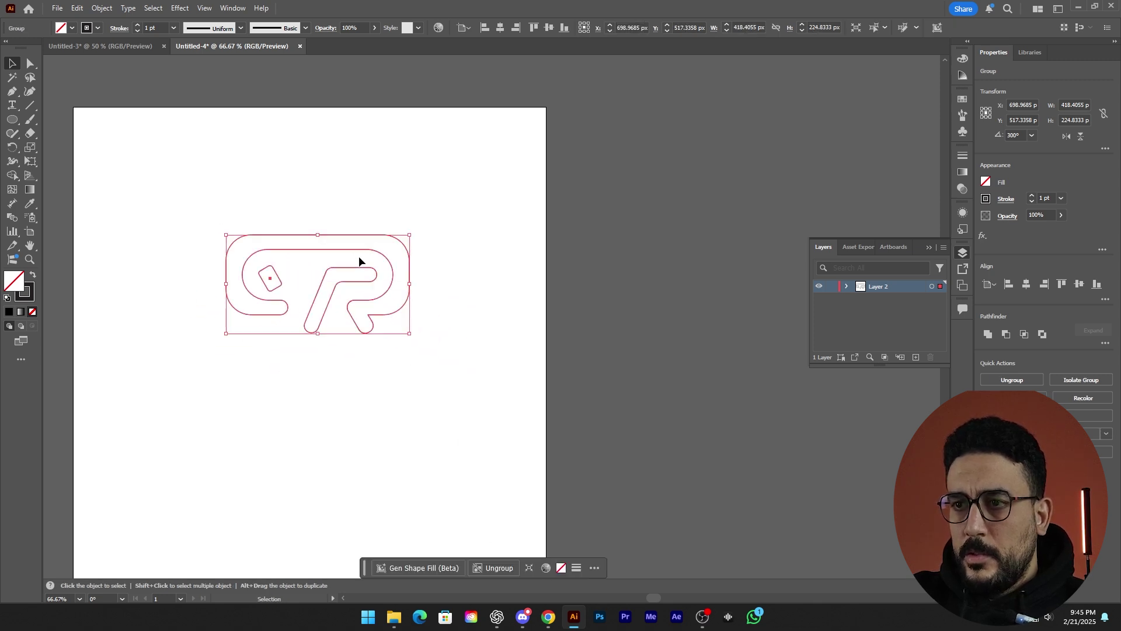
Add the text "vr king" at 72 pt below the logo mark, ending with a line break
key(t)
click(257, 369)
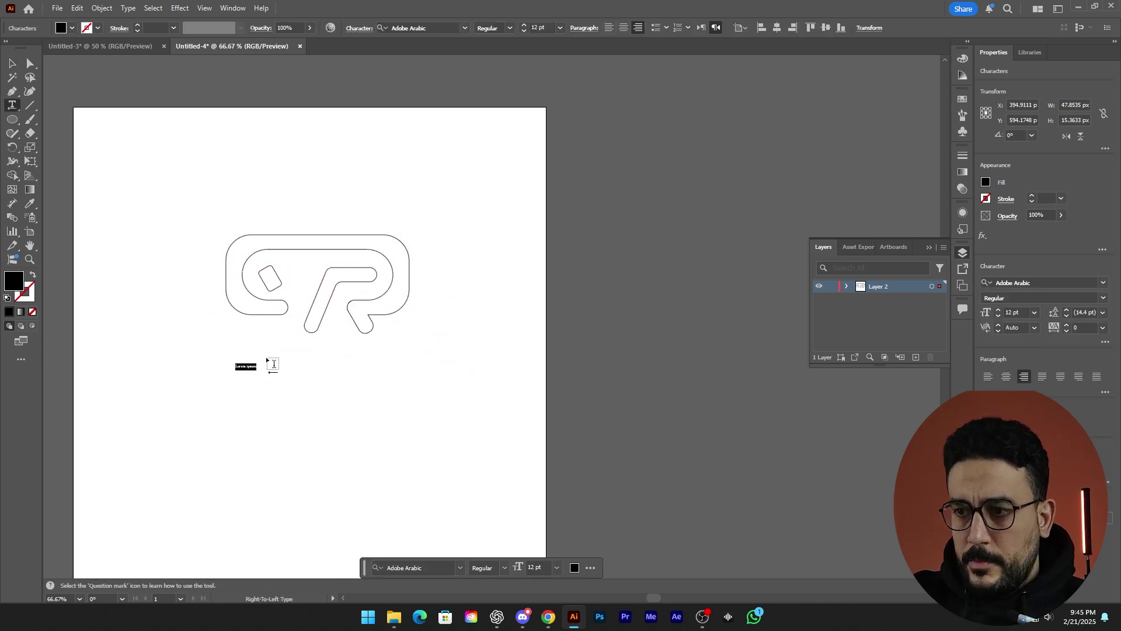
click(556, 567)
click(569, 547)
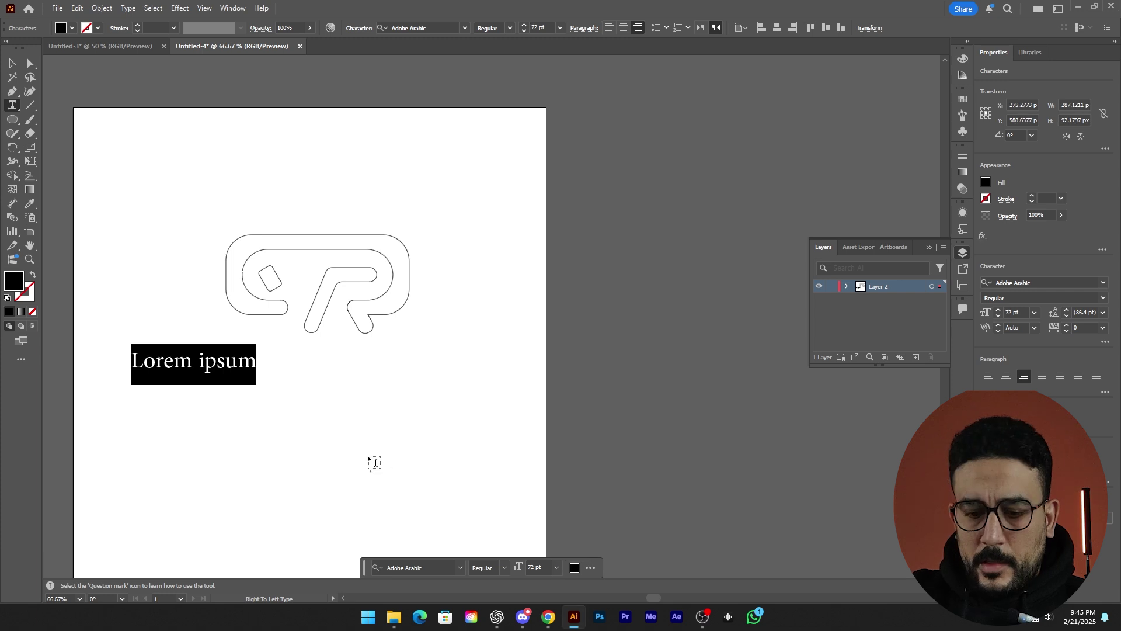
text(vr)
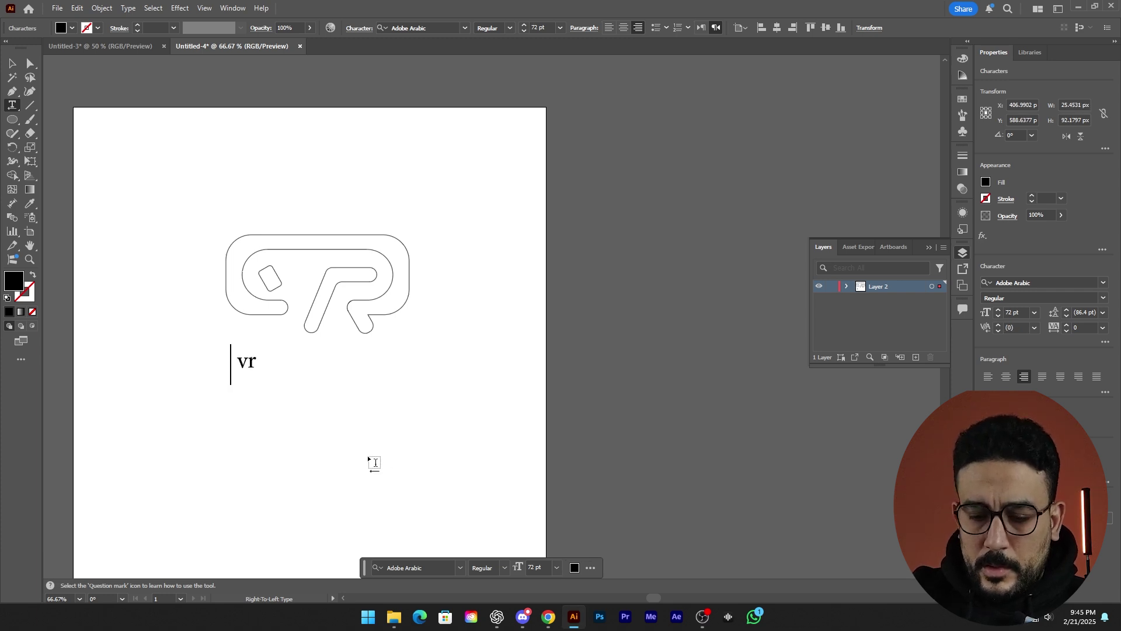
text( king)
key(Return)
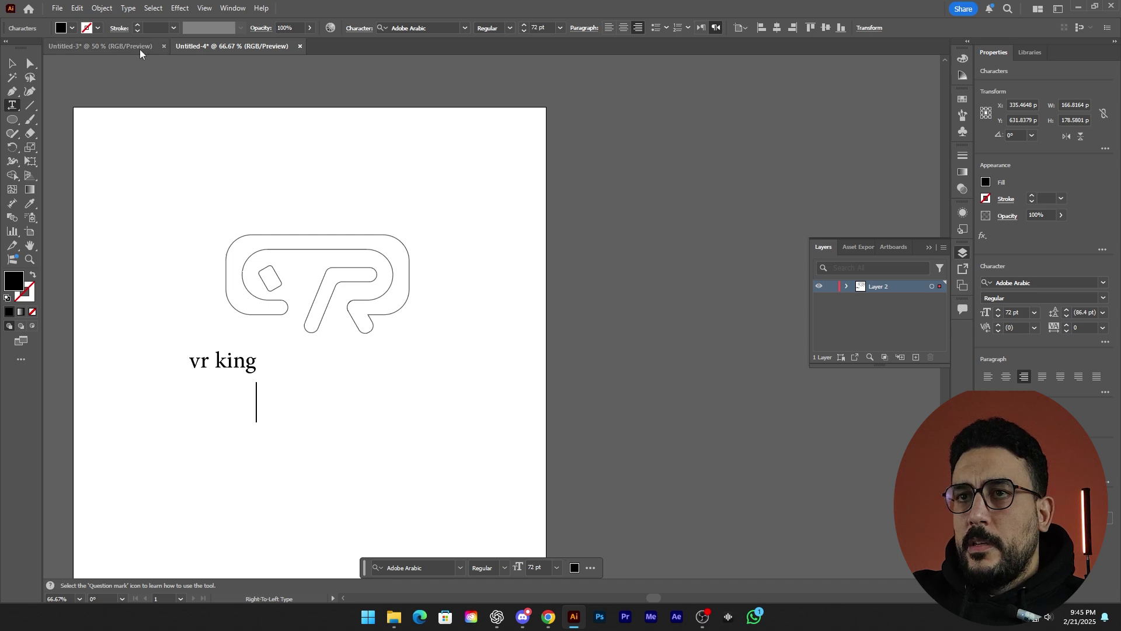
Switch to the Untitled-3 document and examine the filled VR king mark together with its bold wordmark
click(124, 47)
scroll(384, 241, up, 6)
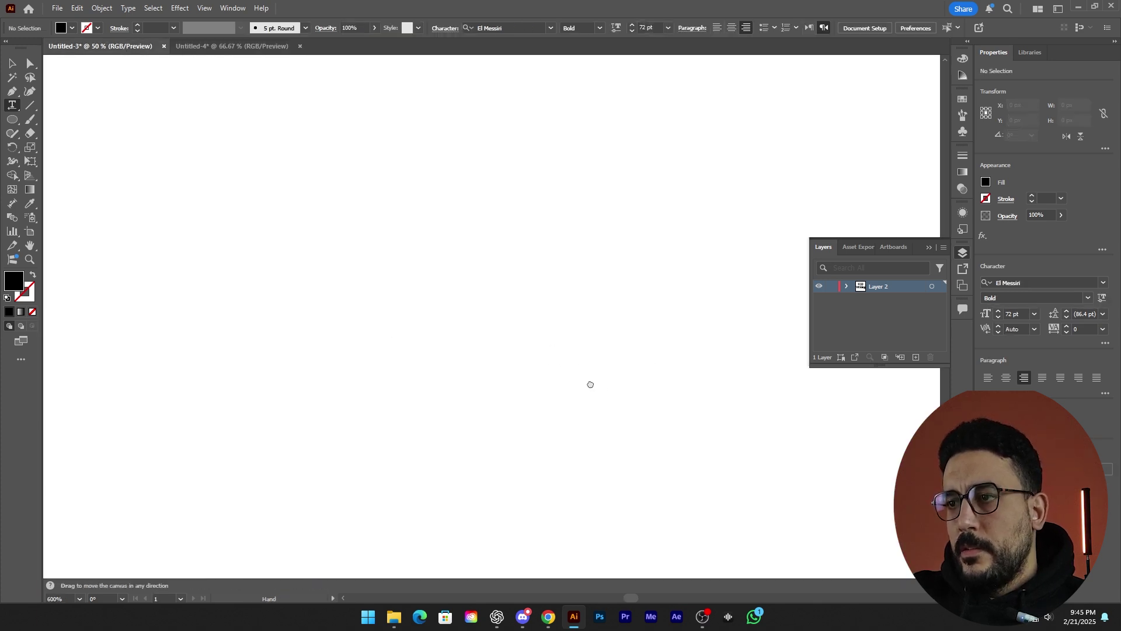
scroll(585, 373, down, 1)
drag(586, 373, 378, 173)
scroll(526, 252, down, 5)
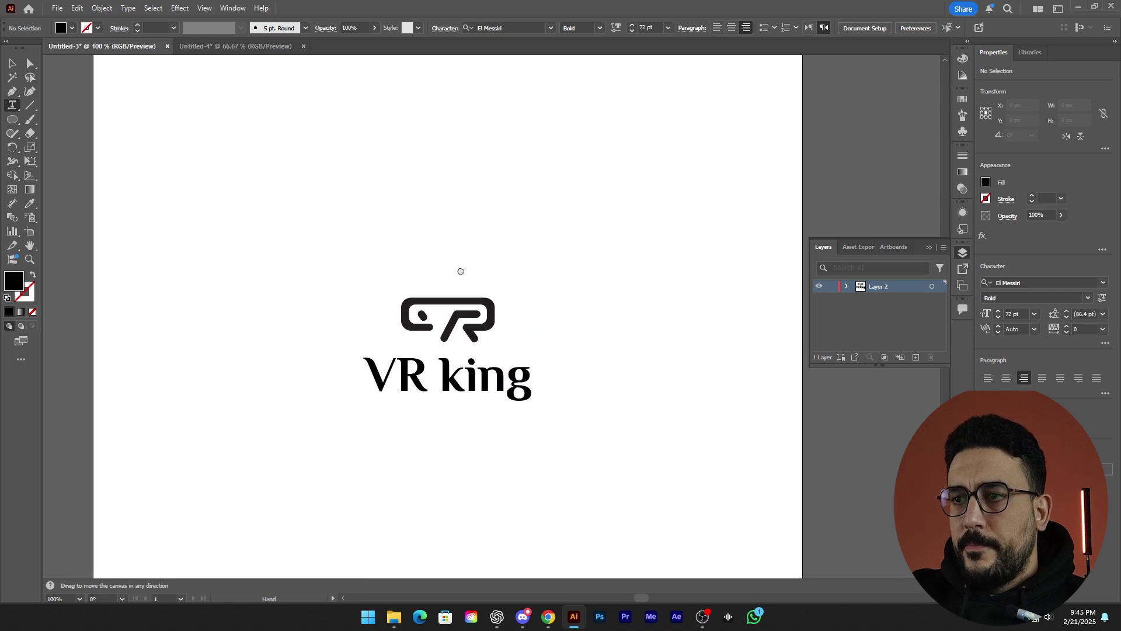
scroll(496, 322, up, 2)
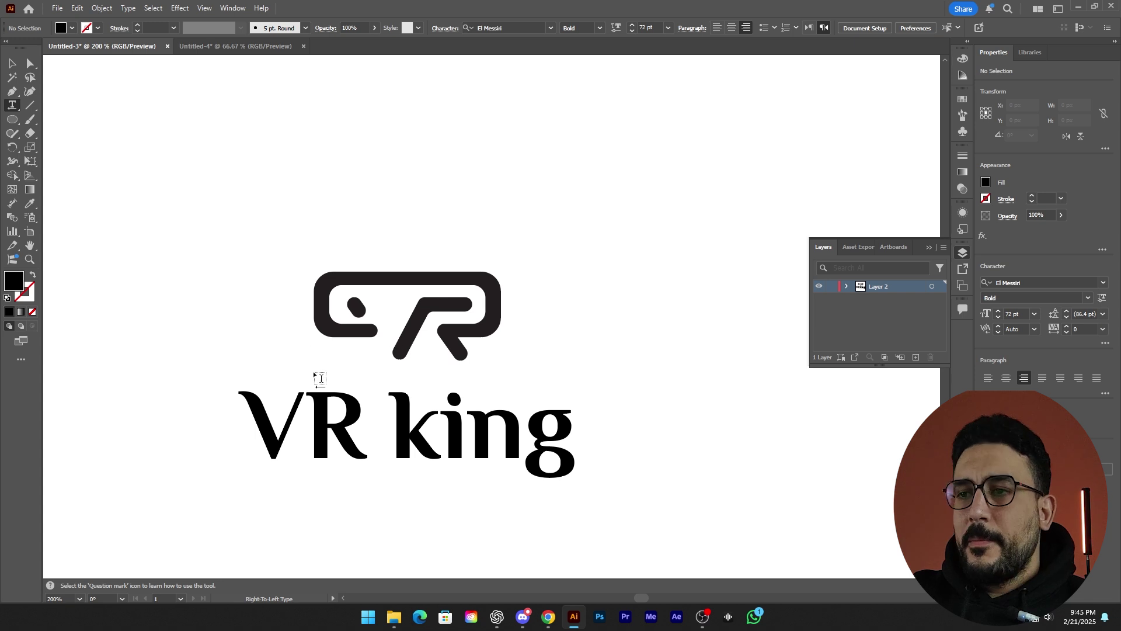
scroll(507, 382, down, 1)
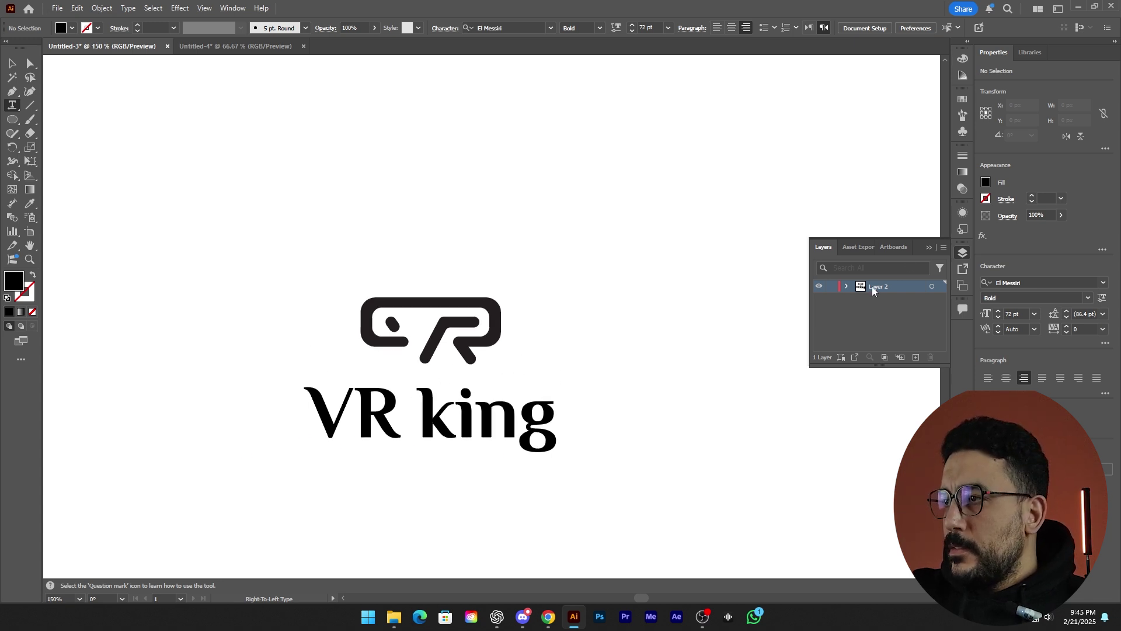
click(929, 247)
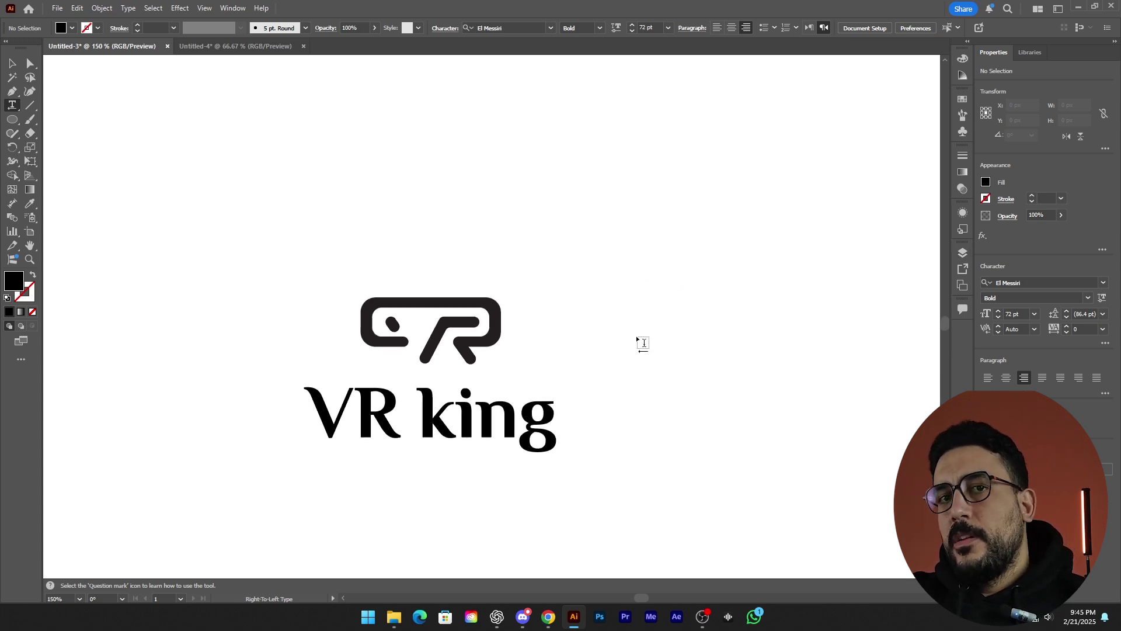